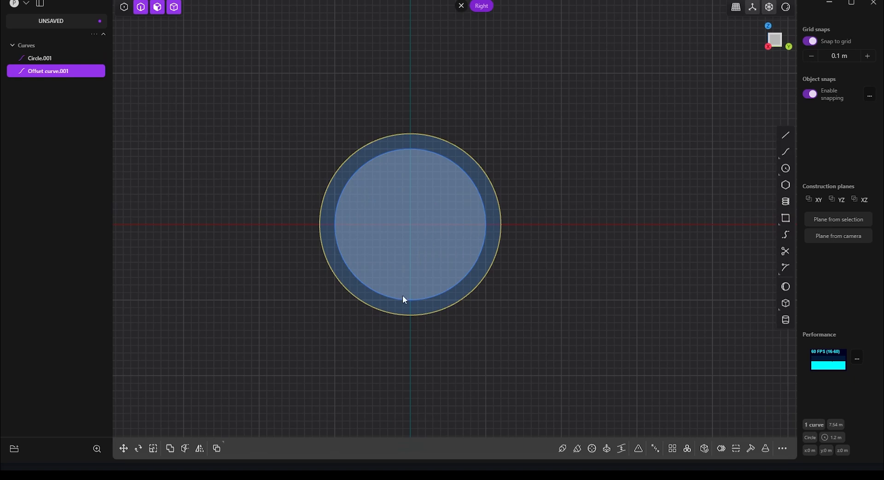
- Extrude the inner circle profile into a solid disc
click(495, 165)
key(e)
key(Escape)
click(438, 210)
key(e)
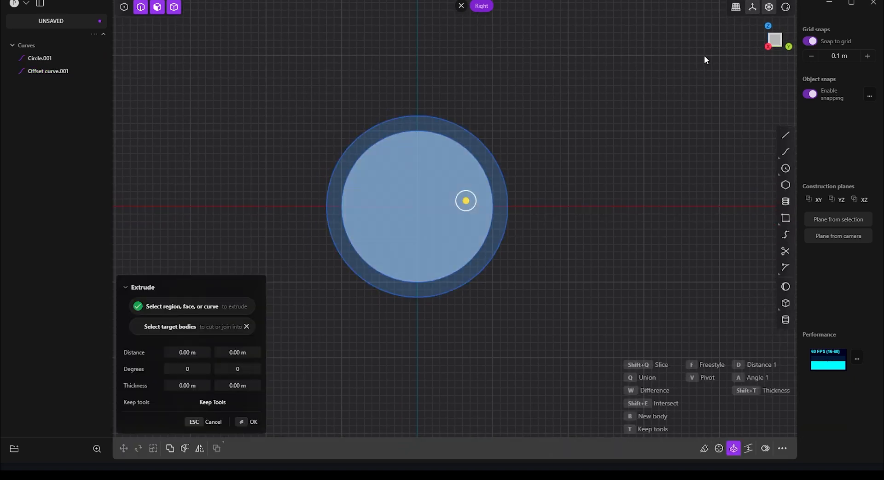
middle_drag(545, 223, 379, 129)
drag(377, 129, 477, 158)
right_click(596, 252)
- Extrude the outer circle profile into a second, shallower solid disc
middle_drag(350, 138, 402, 134)
click(341, 134)
key(e)
drag(373, 119, 482, 94)
middle_drag(482, 95, 471, 217)
right_click(456, 156)
- Merge the two extruded discs into one solid with a Boolean Union
click(346, 134)
key(q)
click(451, 200)
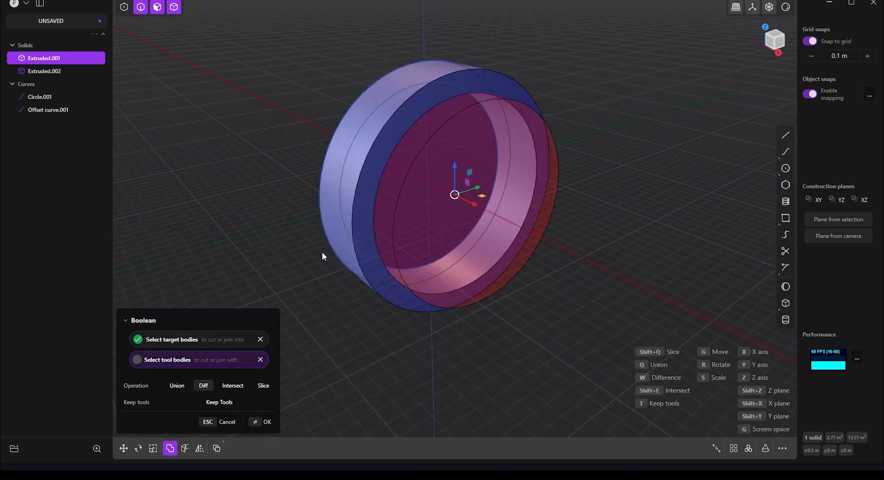
click(179, 385)
right_click(373, 330)
- Chamfer the front edge of the raised disc and fillet the edge at its base
click(401, 138)
key(b)
drag(401, 139, 424, 159)
right_click(629, 232)
click(420, 147)
key(b)
right_click(478, 228)
middle_drag(478, 228, 433, 203)
middle_drag(434, 248, 435, 221)
click(786, 135)
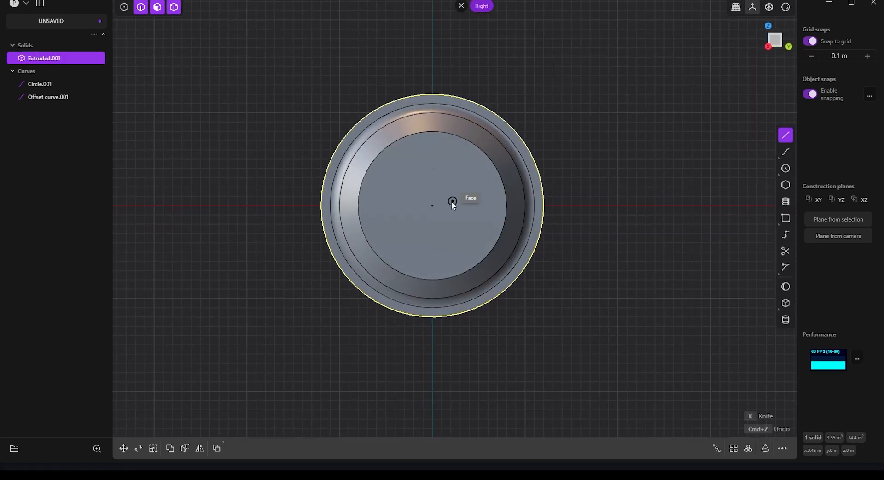
click(302, 205)
click(552, 205)
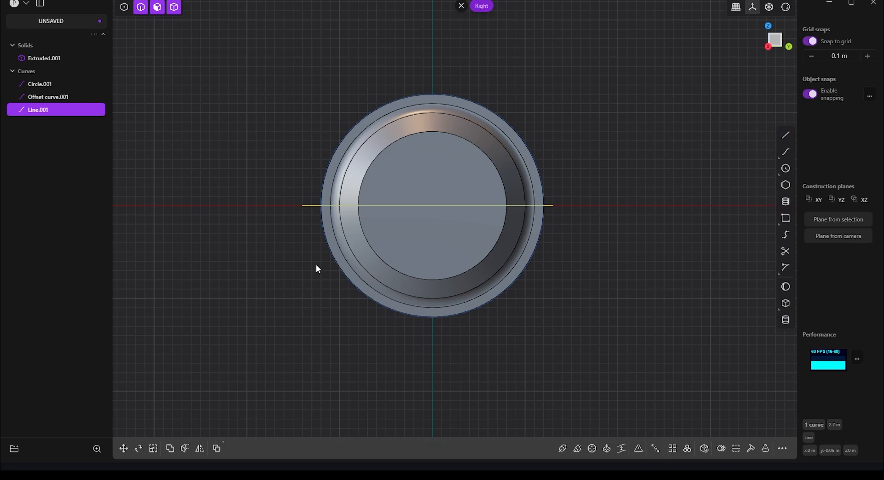
key(ctrl+z)
- Draw a 2.4 m horizontal line across the full outer diameter of the solid
click(785, 136)
click(321, 206)
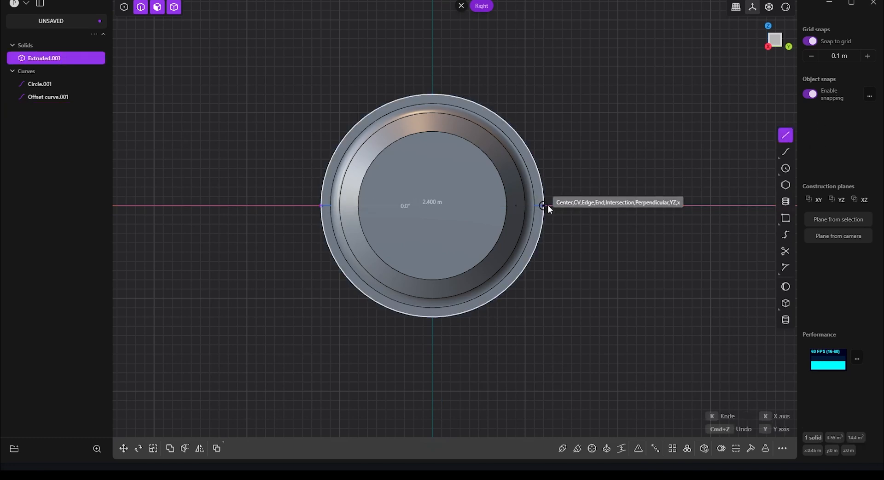
click(544, 206)
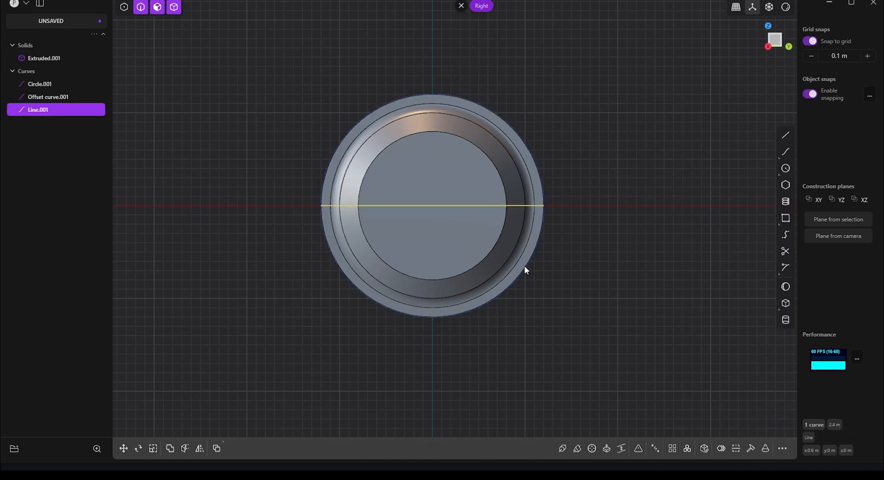
- Radially array the line around the disc's centre with 8 instances over 360 degrees
click(686, 449)
click(432, 205)
click(770, 9)
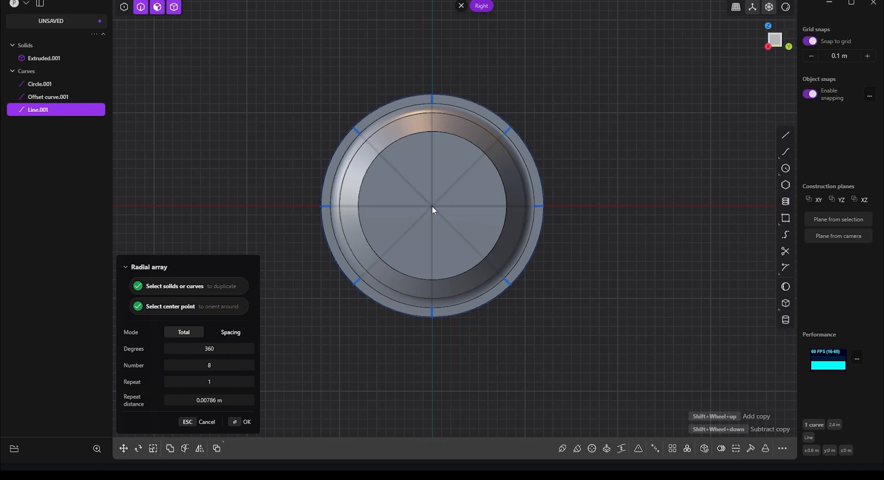
key(Return)
- Offset all eight arrayed lines by 0.20 m
key(o)
mouse_move(433, 239)
mouse_down()
mouse_move(435, 255)
mouse_move(434, 234)
mouse_up()
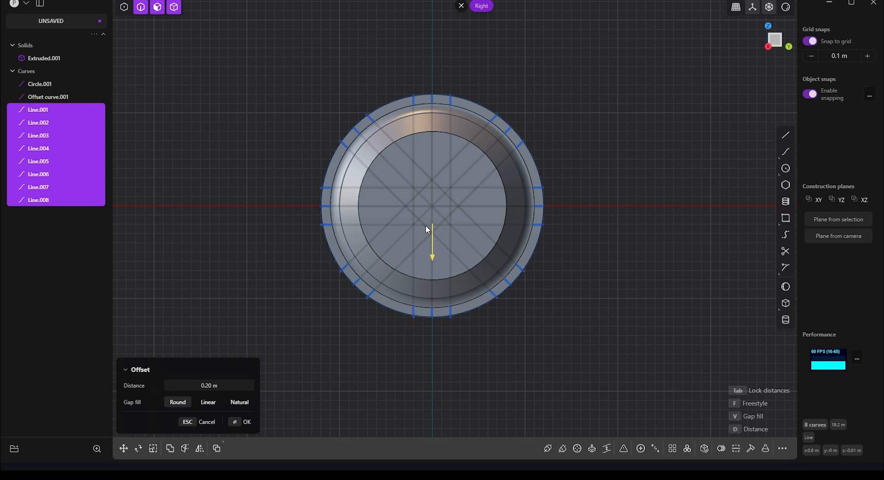
key(Return)
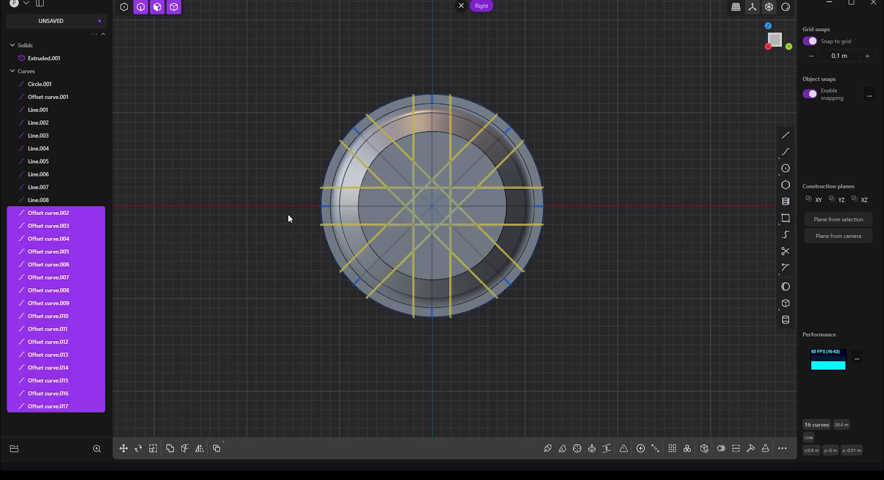
key(Escape)
- Hide the disc solid and the two original circle curves
click(73, 58)
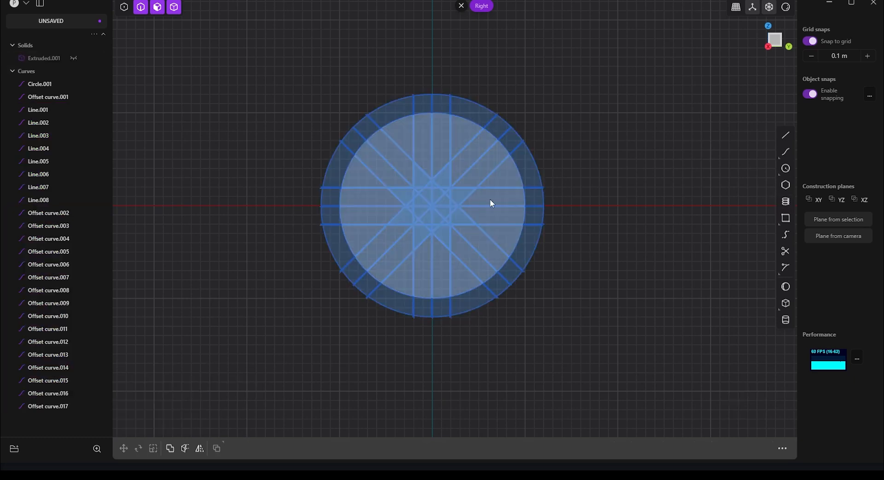
click(529, 197)
key(Escape)
click(74, 83)
click(73, 96)
- Draw a circle centred on the line crossing with its radius reaching the end of the horizontal line
click(785, 168)
click(431, 206)
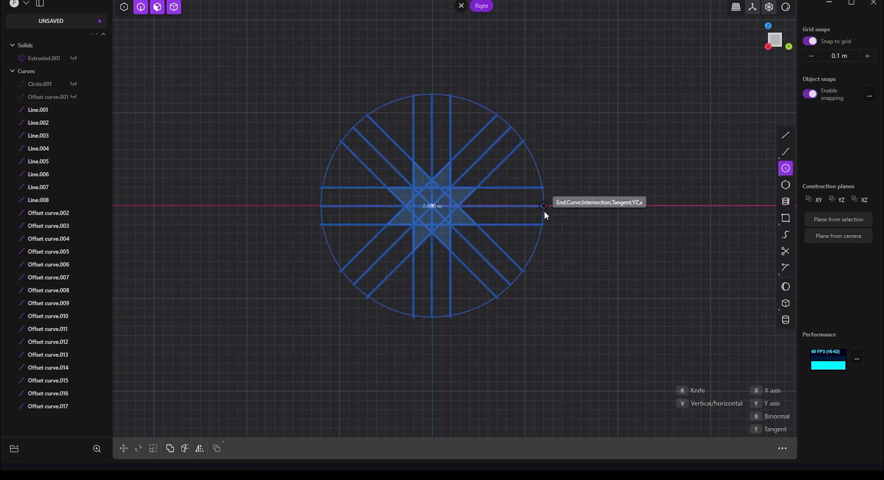
click(544, 211)
click(498, 219)
click(493, 215)
click(460, 217)
scroll(455, 196, up, 5)
drag(638, 192, 156, 229)
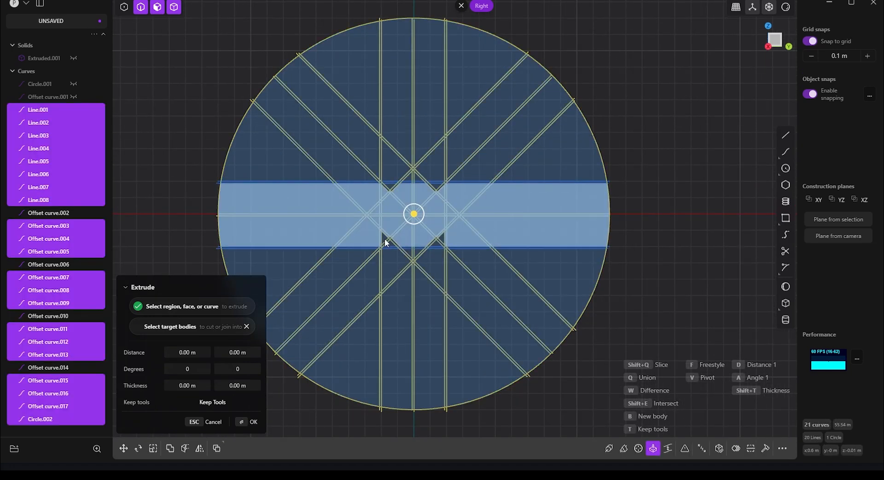
scroll(424, 242, up, 3)
key(Escape)
- Try to select the spoke-shaped regions inside the circle with successive area selections
mouse_move(731, 163)
mouse_down()
mouse_move(113, 229)
mouse_move(111, 246)
mouse_up()
scroll(559, 203, down, 3)
shift+drag(607, 43, 578, 85)
shift+drag(270, 59, 355, 103)
shift+drag(328, 65, 351, 100)
shift+drag(307, 366, 366, 304)
shift+drag(320, 358, 395, 264)
shift+click(453, 236)
scroll(454, 236, up, 5)
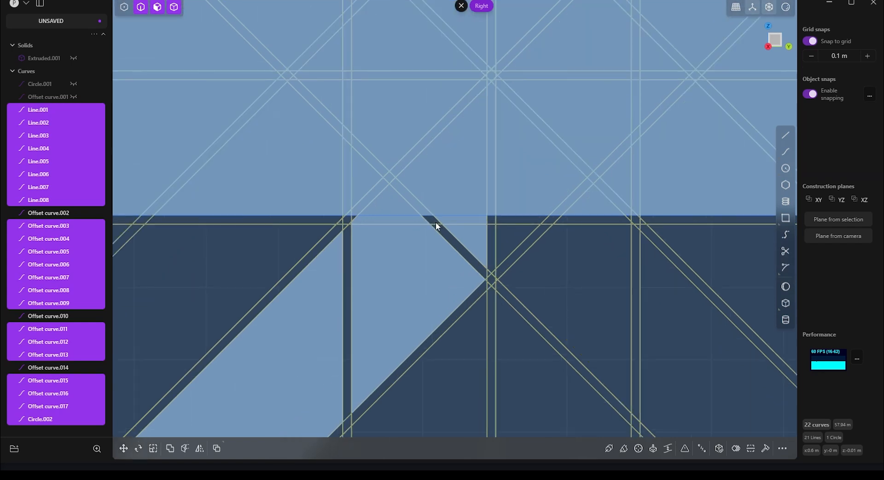
shift+click(432, 224)
scroll(391, 286, down, 8)
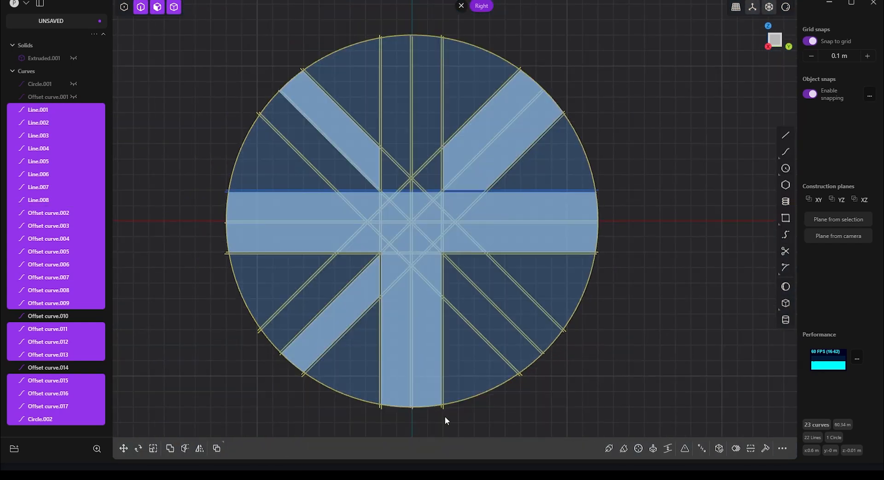
ctrl+drag(432, 410, 376, 392)
shift+drag(425, 211, 362, 265)
shift+drag(405, 221, 364, 176)
shift+drag(435, 218, 399, 184)
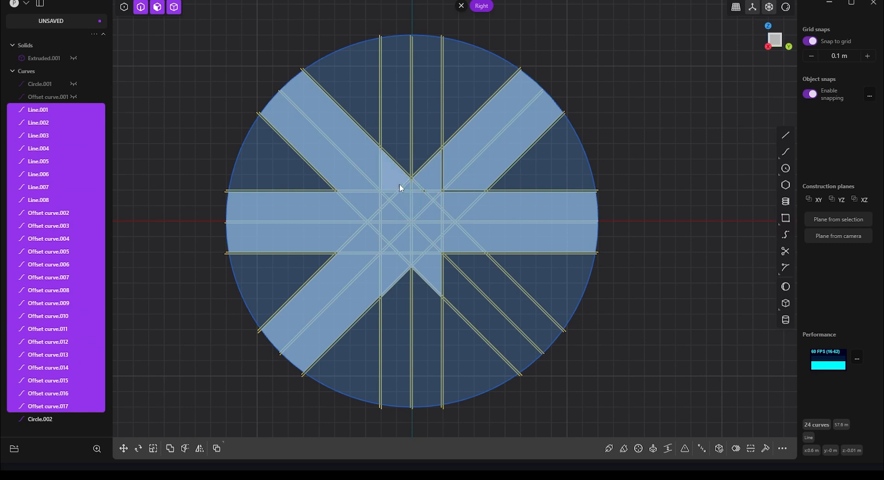
shift+drag(421, 236, 508, 325)
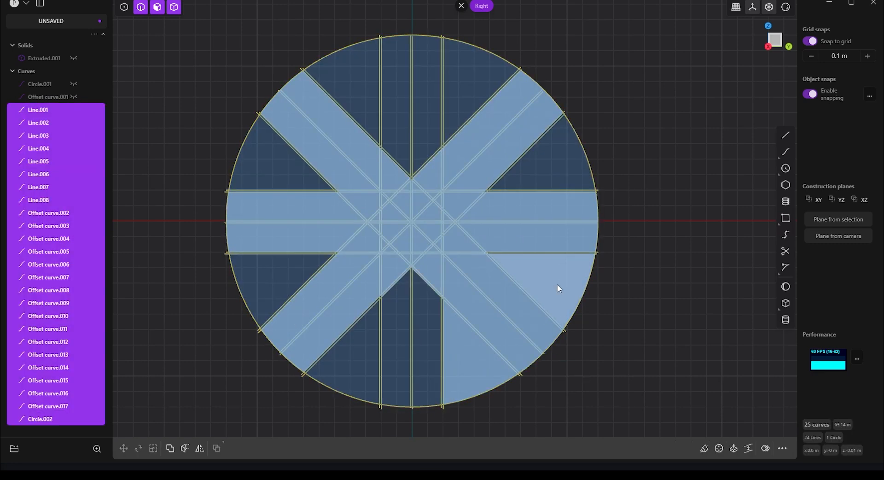
- Select everything inside the circle and deselect the eight wedge regions between the spokes
drag(648, 40, 186, 418)
ctrl+click(368, 85)
ctrl+click(470, 98)
ctrl+click(558, 161)
ctrl+click(547, 285)
ctrl+click(472, 363)
ctrl+click(357, 360)
ctrl+click(244, 290)
ctrl+click(282, 170)
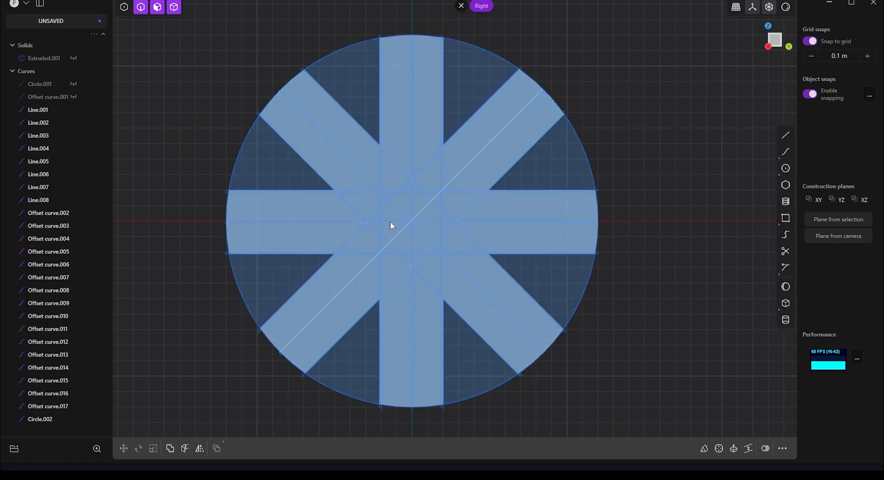
ctrl+click(341, 137)
ctrl+click(325, 169)
ctrl+click(285, 208)
ctrl+click(286, 239)
ctrl+click(504, 151)
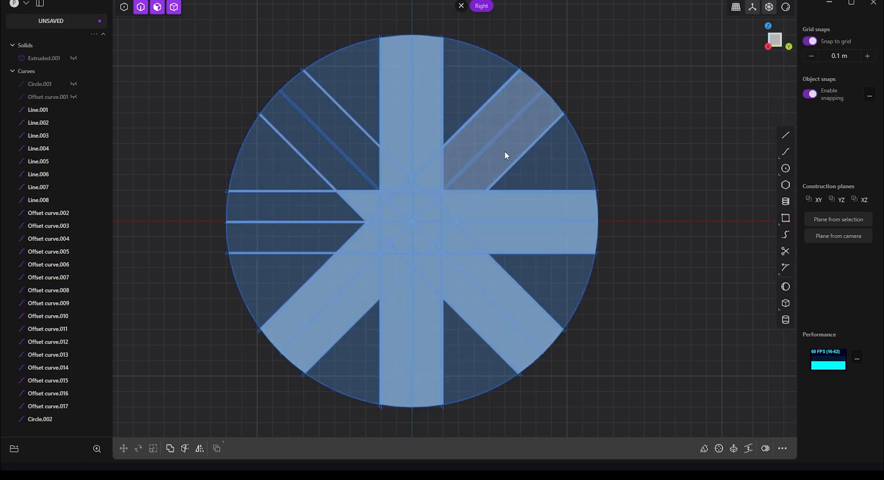
key(ctrl+z)
key(ctrl+z)
key(ctrl+z)
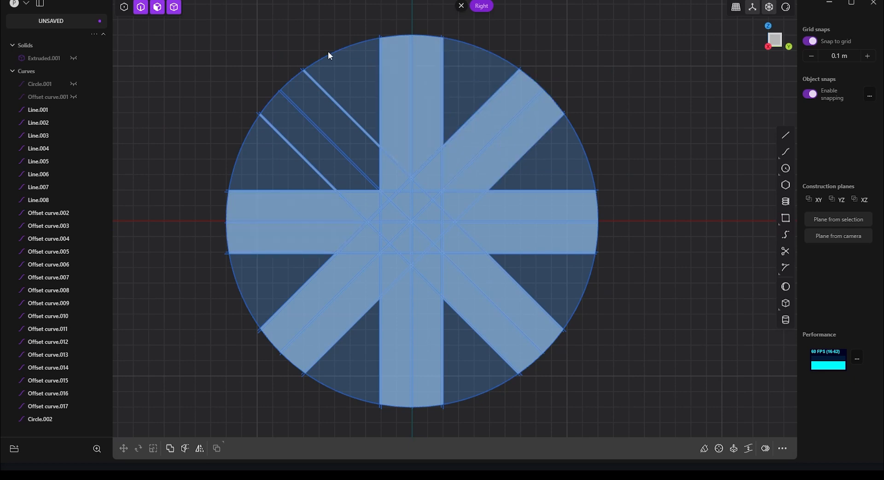
- Deselect the upper vertical spoke, including its thin sliver regions, restricting selection to faces
ctrl+drag(355, 5, 458, 84)
ctrl+click(433, 75)
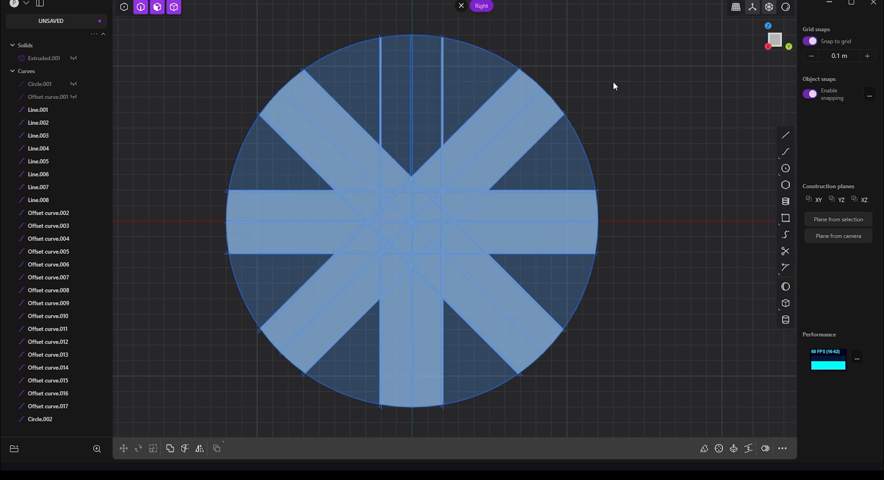
scroll(441, 115, up, 5)
key(ctrl+a)
key(ctrl+z)
shift+click(445, 167)
scroll(483, 129, down, 4)
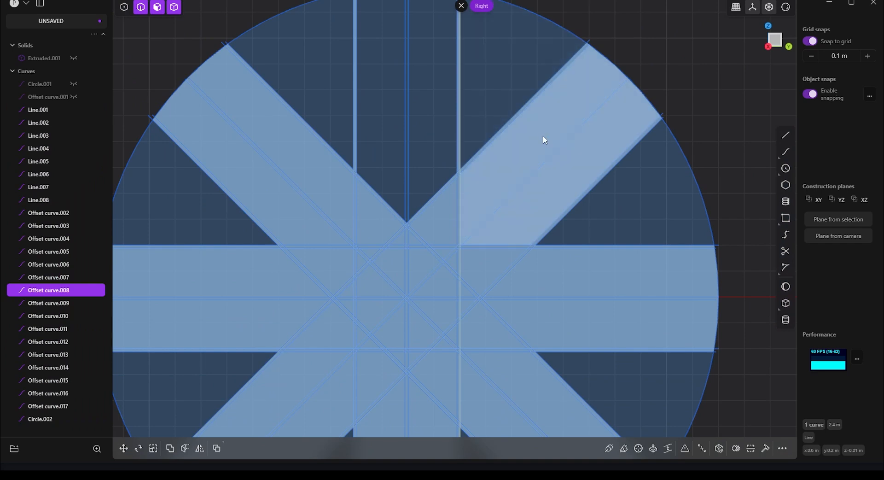
ctrl+click(458, 134)
click(157, 7)
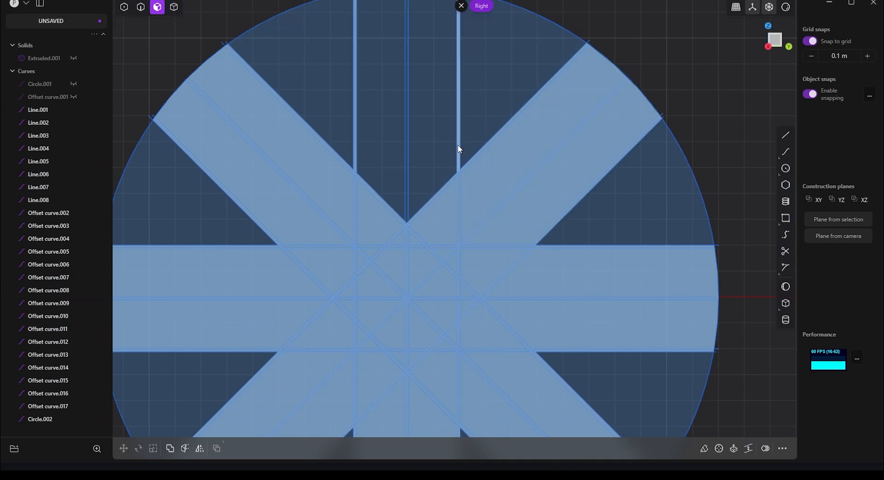
scroll(226, 203, down, 2)
scroll(226, 203, down, 2)
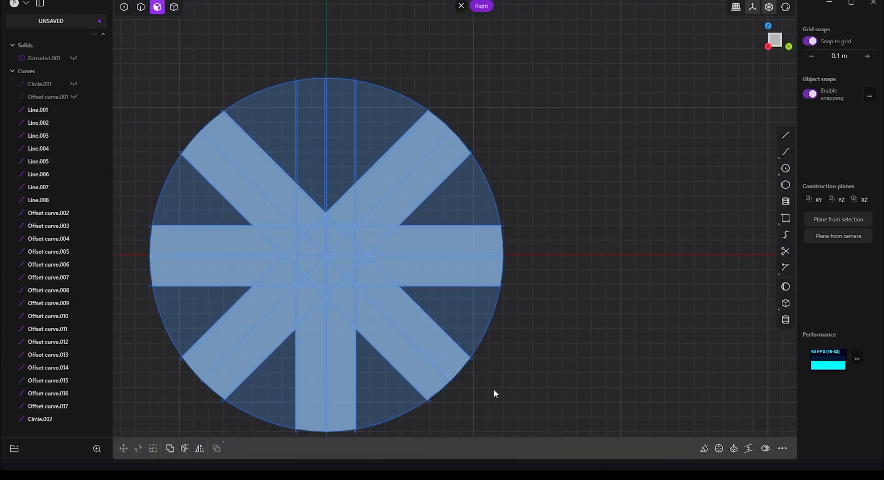
ctrl+drag(527, 414, 415, 338)
ctrl+drag(244, 420, 225, 347)
key(ctrl+z)
key(ctrl+z)
- Deselect both horizontal spokes and the lower vertical spoke, keeping only the diagonal X-shaped regions selected
shift+middle_drag(596, 346, 633, 292)
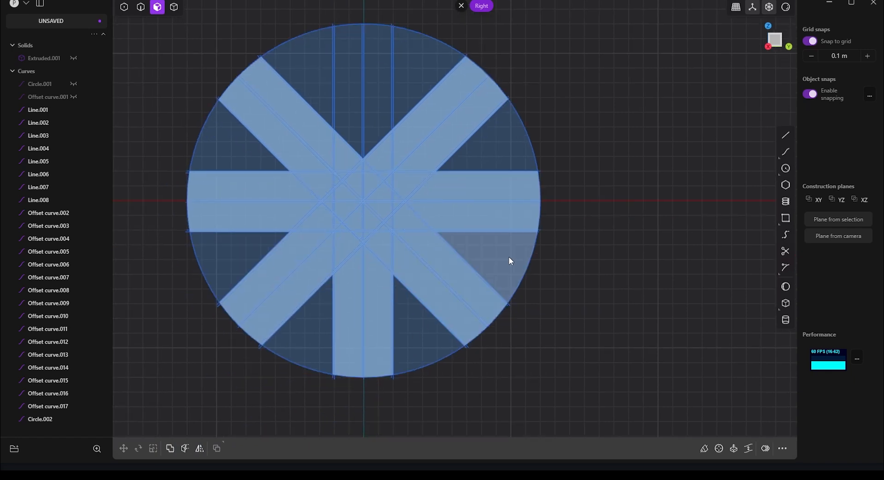
ctrl+drag(510, 234, 584, 148)
mouse_move(208, 235)
ctrl+mouse_down()
mouse_move(122, 126)
mouse_move(164, 171)
ctrl+mouse_up()
shift+middle_drag(623, 180, 622, 195)
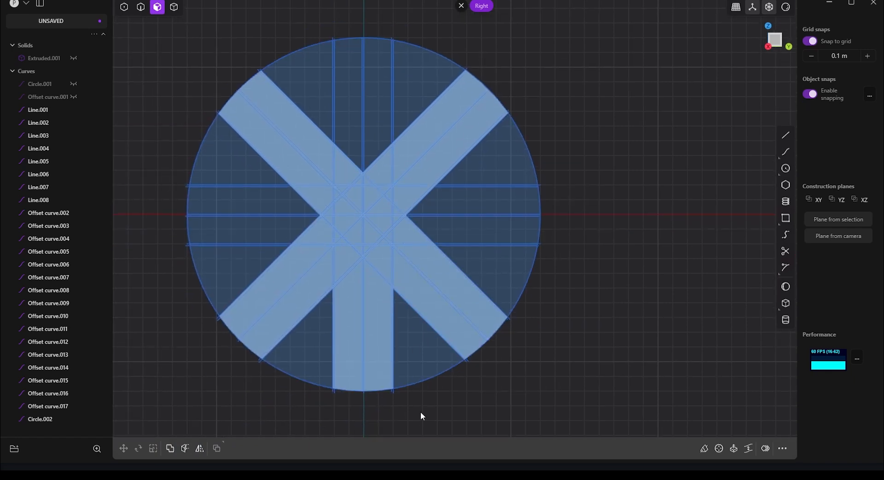
ctrl+drag(420, 411, 318, 258)
shift+middle_drag(661, 104, 697, 114)
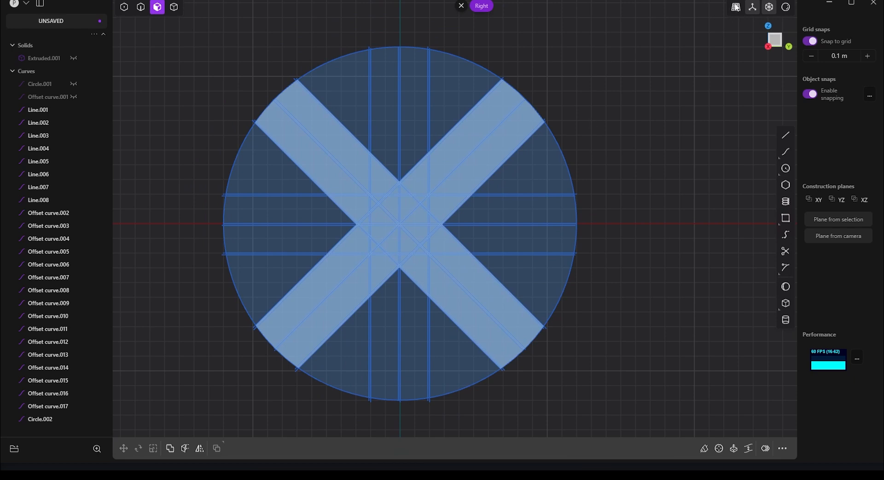
- Extrude the X-shaped regions into a separate solid and unhide the disc solid
click(731, 11)
mouse_move(589, 318)
middle_down()
mouse_move(605, 297)
mouse_move(591, 308)
middle_up()
key(e)
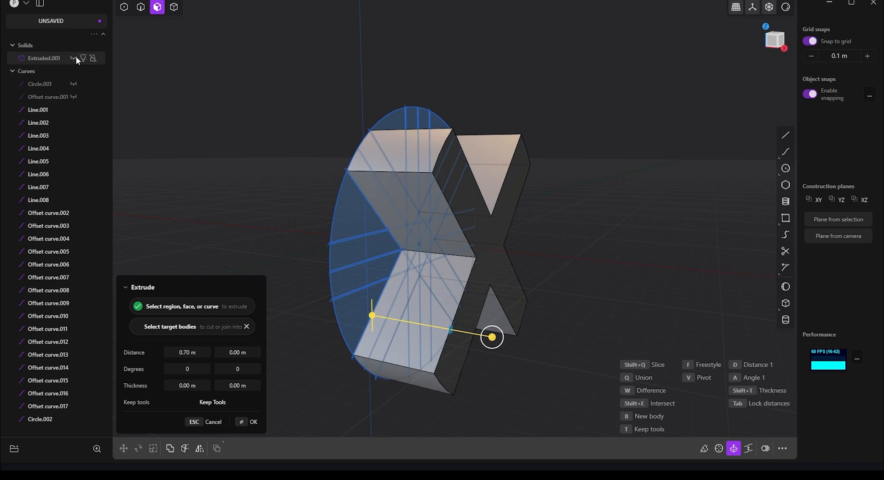
click(74, 58)
key(Return)
- Chamfer the outer front edges at the ends of the X-shaped solid's arms
middle_drag(515, 306, 465, 195)
click(752, 8)
click(752, 8)
click(768, 8)
click(141, 7)
key(f)
middle_drag(430, 198, 525, 333)
drag(525, 333, 495, 335)
right_click(495, 335)
middle_drag(537, 233, 595, 280)
click(596, 280)
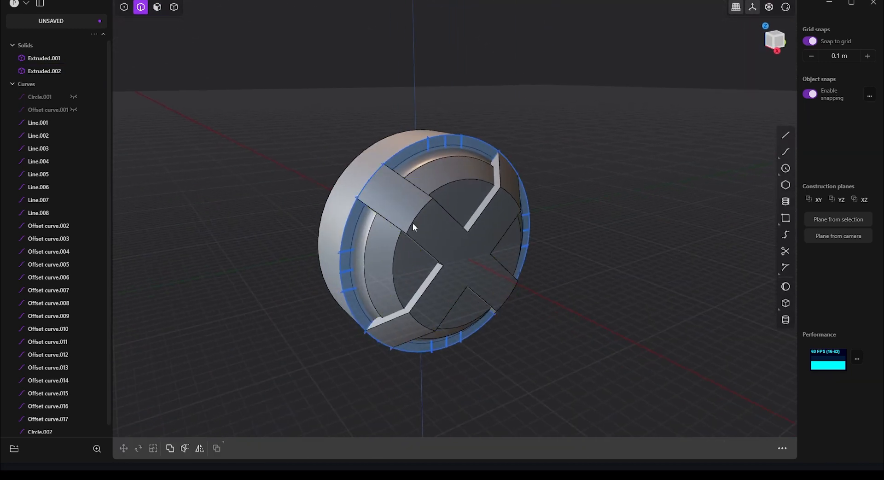
- Select all the sketch curves and hide them
click(43, 95)
shift+click(68, 422)
key(h)
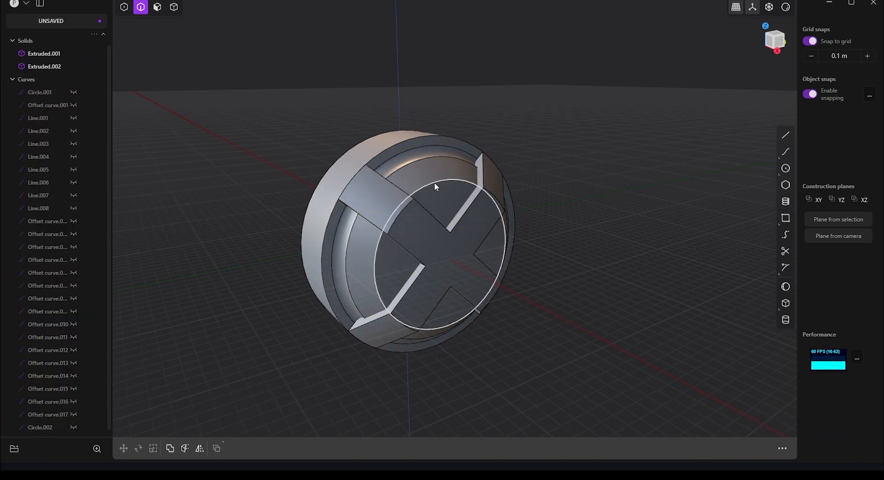
- Merge the X-shaped solid into the disc with a Boolean Union
click(364, 207)
key(q)
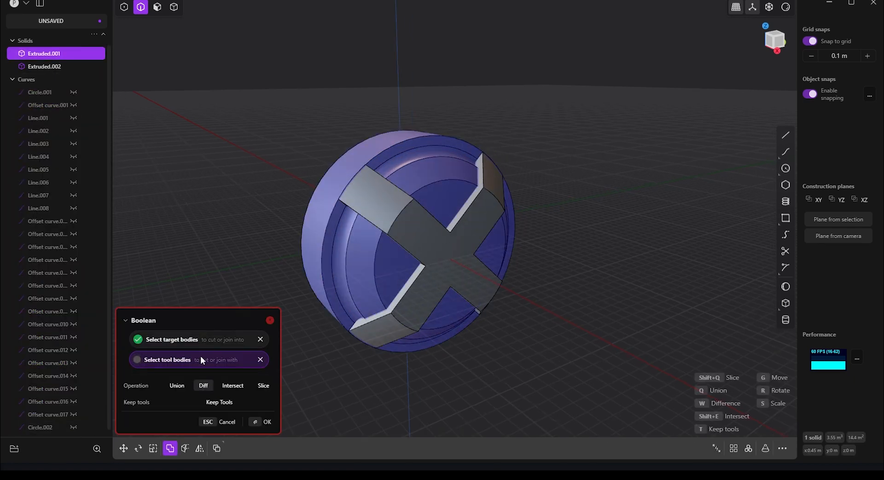
click(189, 385)
click(438, 291)
middle_drag(438, 292, 483, 316)
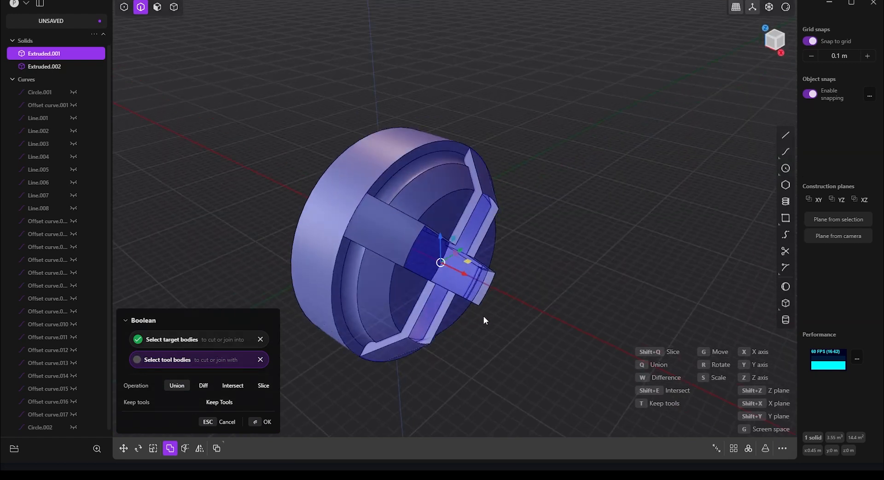
key(Return)
mouse_move(513, 345)
middle_down()
mouse_move(509, 319)
mouse_move(551, 289)
mouse_move(538, 318)
mouse_move(576, 317)
mouse_move(455, 227)
mouse_move(435, 236)
mouse_move(413, 206)
middle_up()
scroll(455, 227, up, 2)
click(786, 168)
click(436, 238)
click(459, 236)
click(434, 235)
key(ctrl+z)
key(ctrl+z)
- Cut a small spherical dimple into the centre of the front face with a sphere
click(785, 286)
click(436, 225)
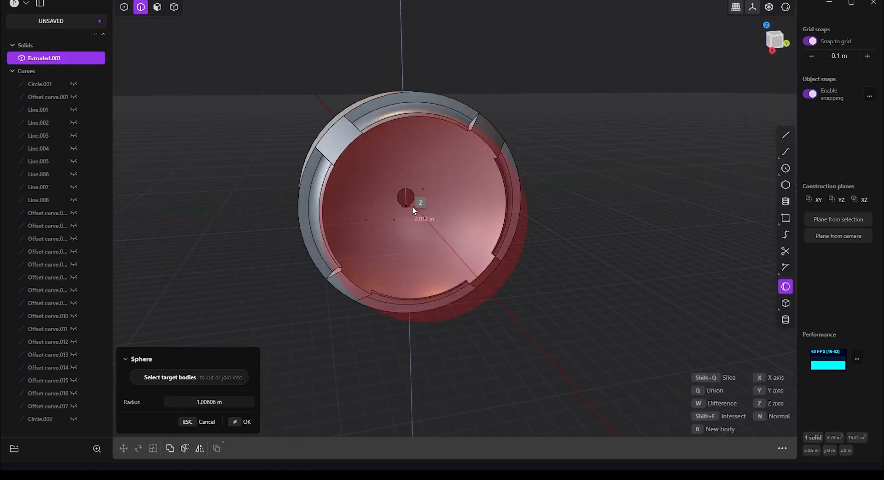
click(443, 217)
key(Return)
- Draw an upright rectangle 0.2 m wide and 0.8 m tall on the front face above the dimple
middle_drag(438, 244, 451, 196)
click(786, 218)
click(419, 189)
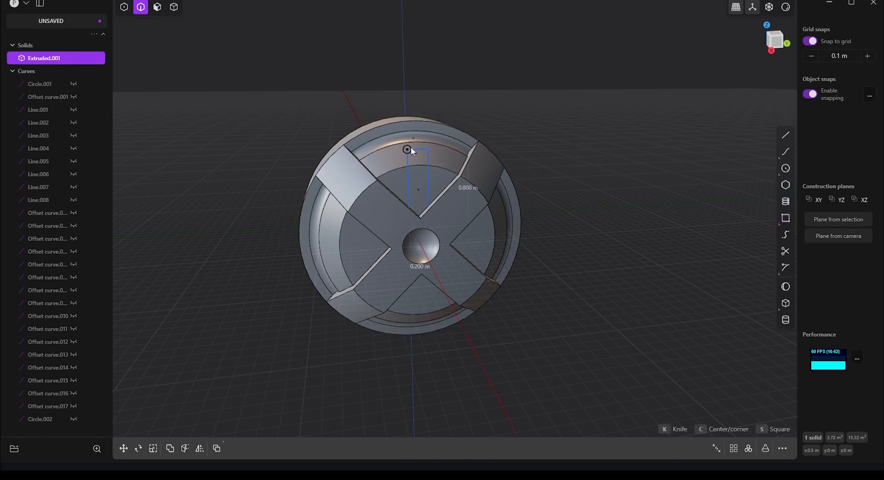
click(409, 152)
mouse_move(425, 205)
middle_down()
mouse_move(467, 209)
mouse_move(343, 203)
mouse_move(416, 202)
middle_up()
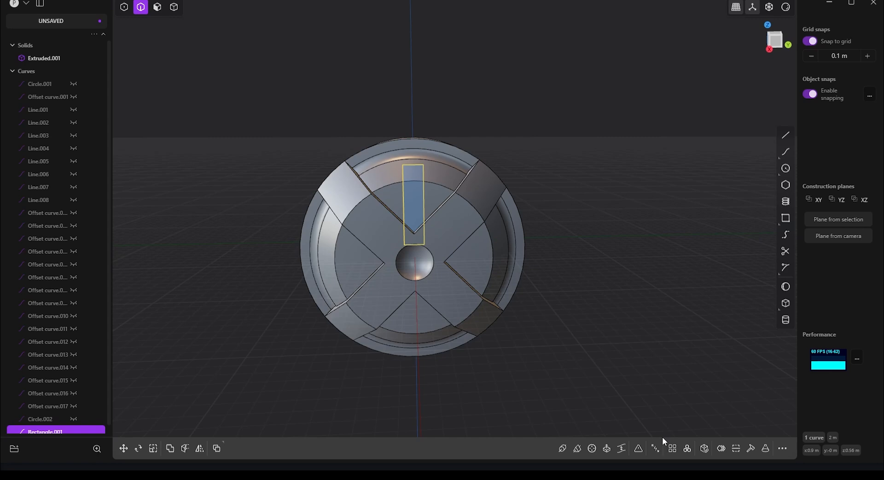
click(687, 448)
click(414, 262)
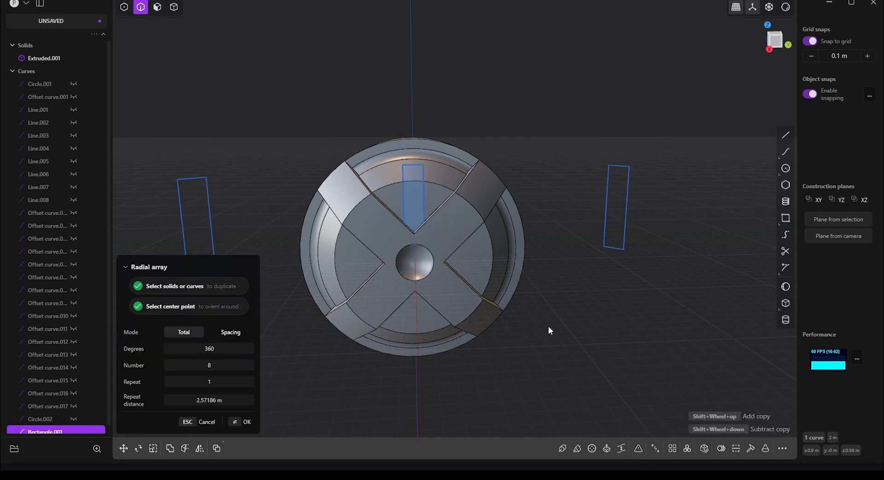
key(Escape)
- Radially array the rectangle into 8 copies over 360° around the dimple's centre
click(765, 50)
click(672, 447)
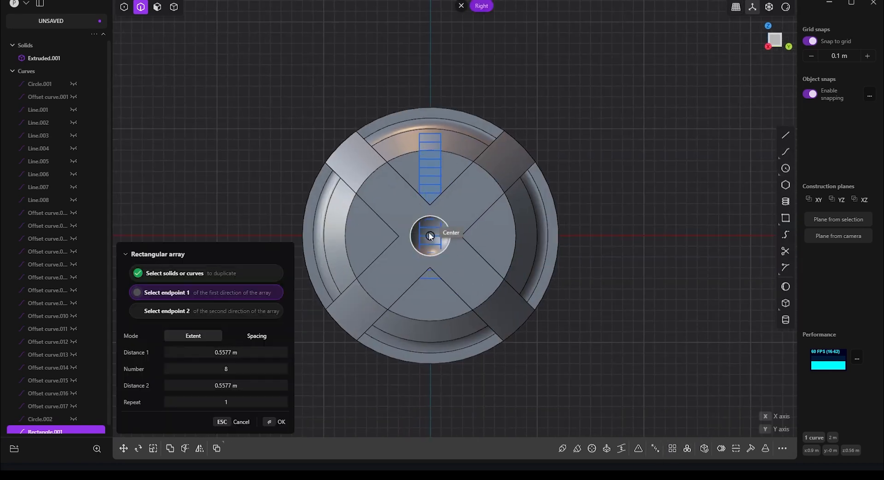
click(687, 447)
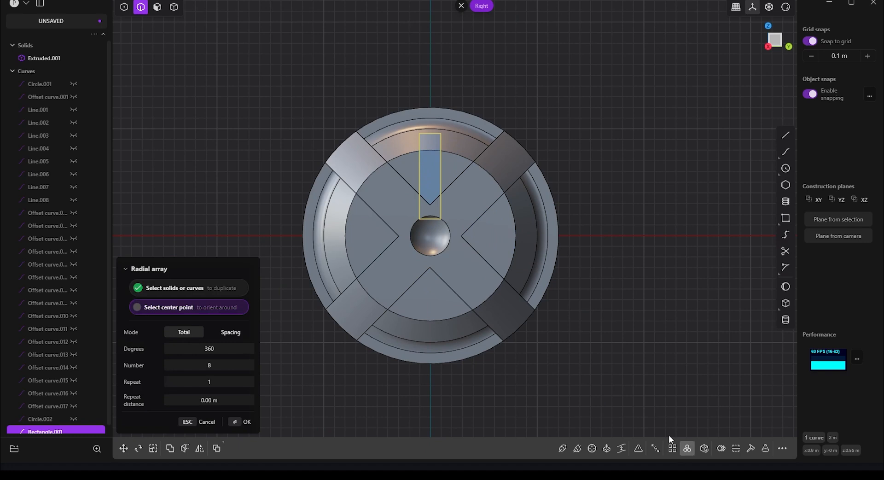
click(431, 243)
- Extrude the eight arrayed rectangles back into the disc
middle_drag(427, 275, 310, 156)
key(e)
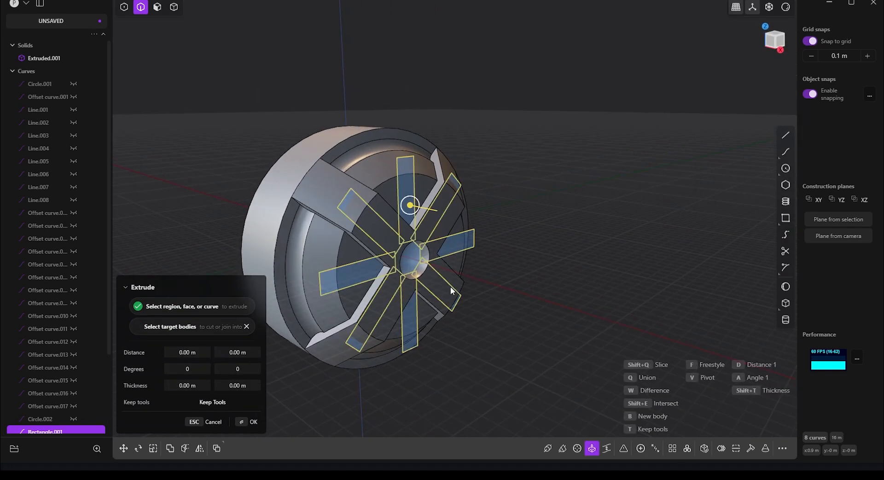
drag(410, 205, 397, 204)
middle_drag(402, 217, 512, 300)
key(Return)
- Undo the extrusion and the radial array along with its source rectangle
key(ctrl+z)
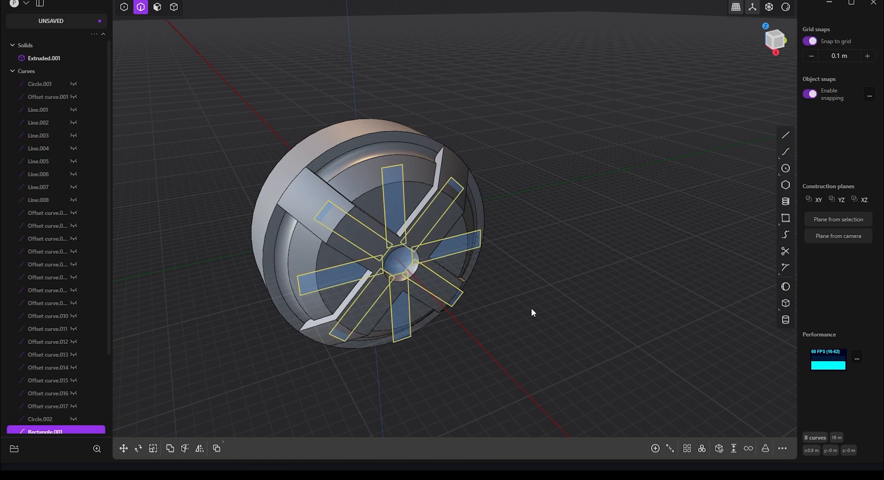
key(ctrl+z)
key(ctrl+z)
- Draw a narrow upright rectangle on the front face, from the central dimple to beyond the disc's upper rim
scroll(449, 299, up, 3)
shift+middle_drag(449, 299, 454, 289)
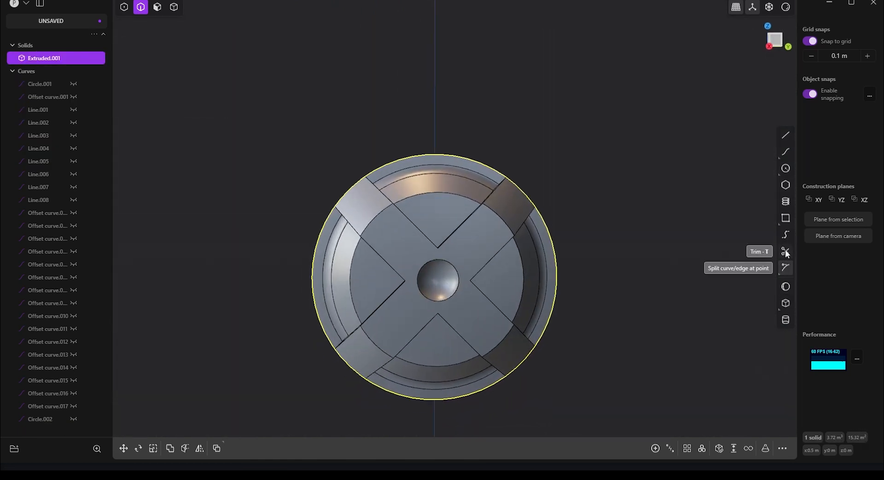
click(786, 218)
click(437, 216)
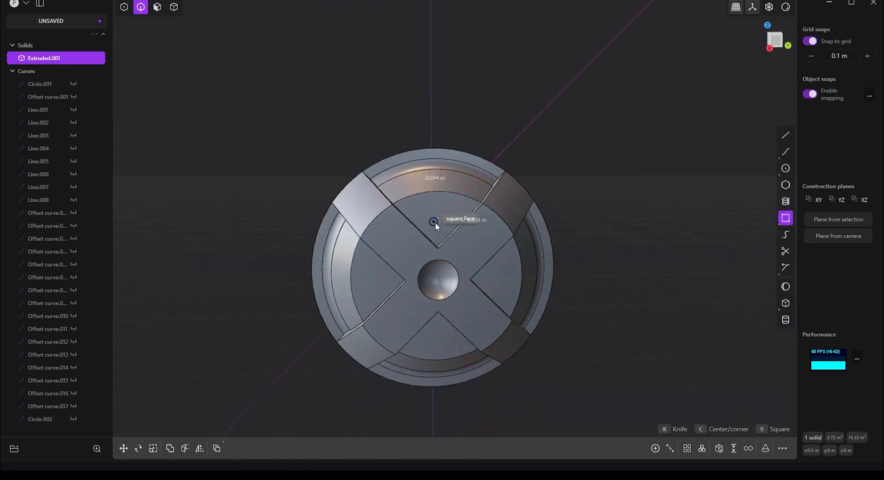
click(422, 137)
middle_drag(401, 150, 597, 290)
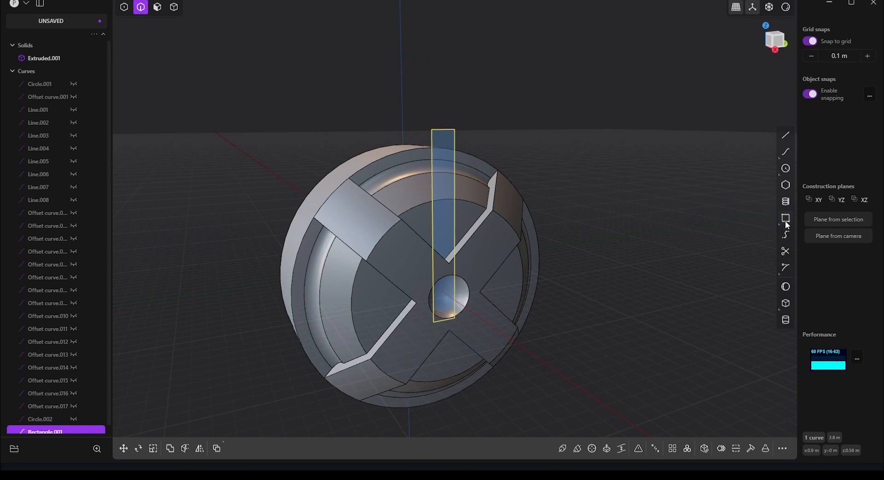
- Radially array the long rectangle into 4 copies over 360° around the dimple's centre
click(775, 48)
click(687, 448)
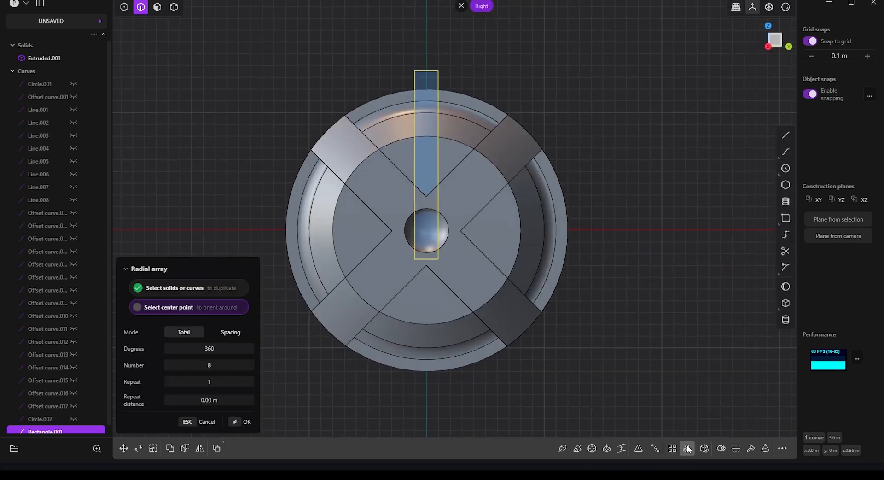
click(424, 233)
scroll(209, 365, down, 4)
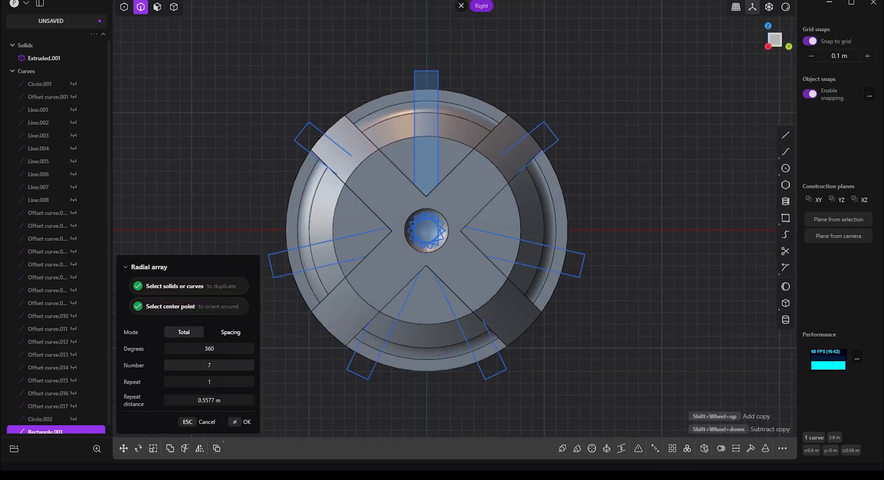
click(229, 422)
- Extrude the four rectangle regions back into the disc as separate solid bars
middle_drag(350, 322, 488, 283)
key(x)
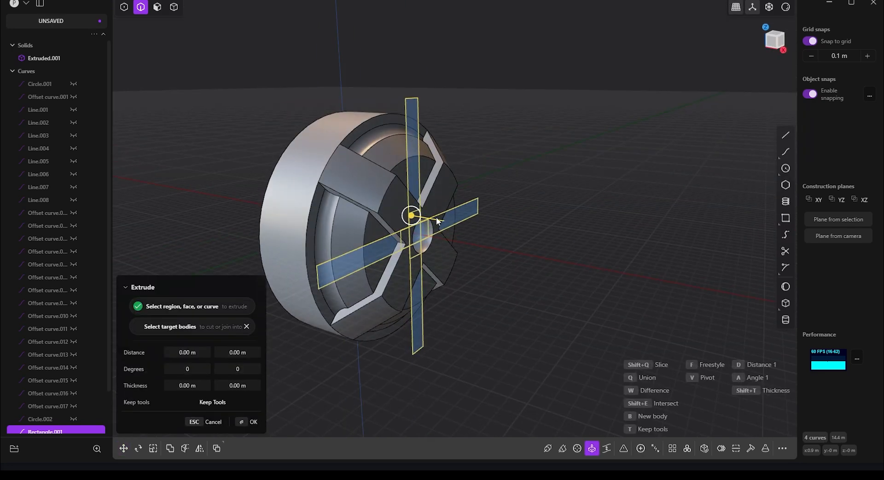
click(156, 8)
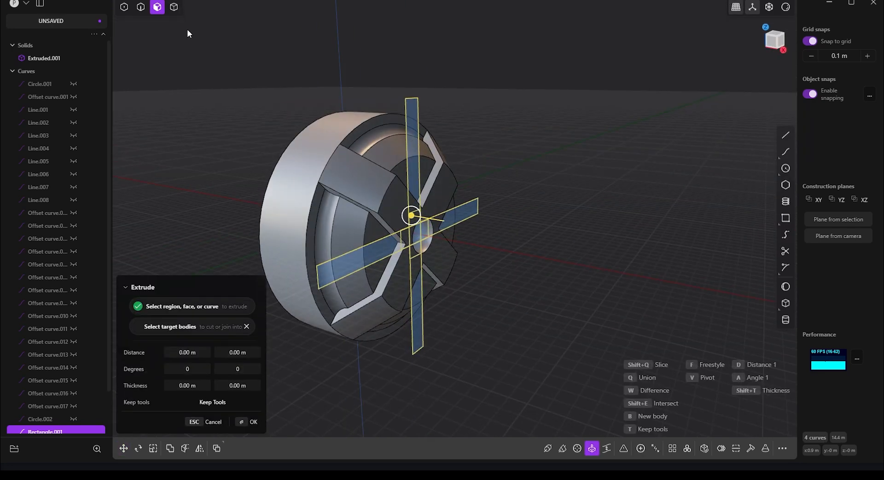
key(Escape)
click(469, 212)
key(e)
click(412, 138)
click(357, 260)
click(420, 334)
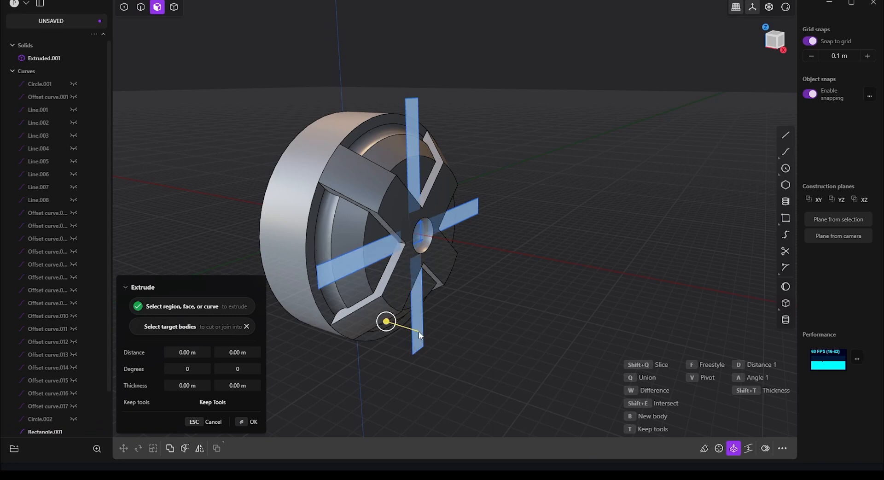
middle_drag(332, 299, 370, 314)
drag(369, 314, 343, 310)
middle_drag(342, 311, 290, 302)
key(Return)
middle_drag(560, 291, 522, 286)
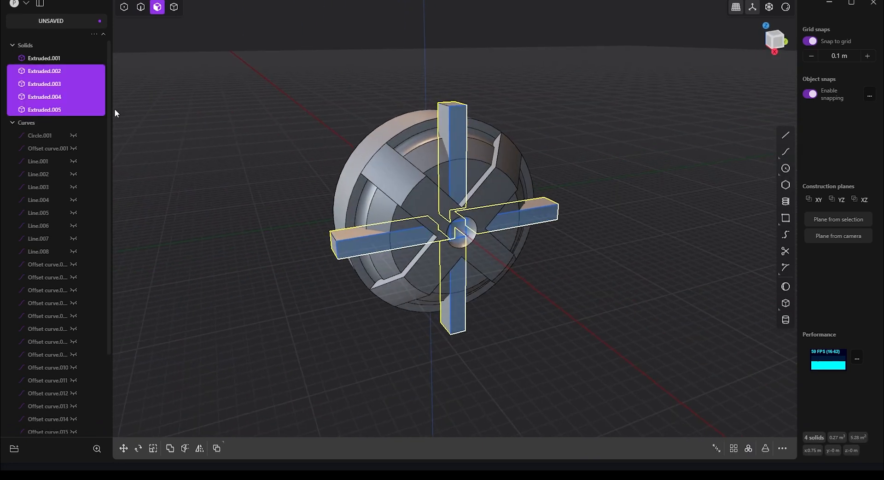
- Hide the four rectangle curves Rectangle.001 to Rectangle.004
scroll(54, 319, down, 3)
click(54, 389)
shift+click(55, 426)
key(h)
scroll(439, 152, up, 3)
- Try to offset the front faces of the four bars inward by 0.10 m
mouse_move(438, 152)
middle_down()
mouse_move(454, 126)
mouse_move(477, 153)
mouse_move(414, 96)
mouse_move(452, 152)
middle_up()
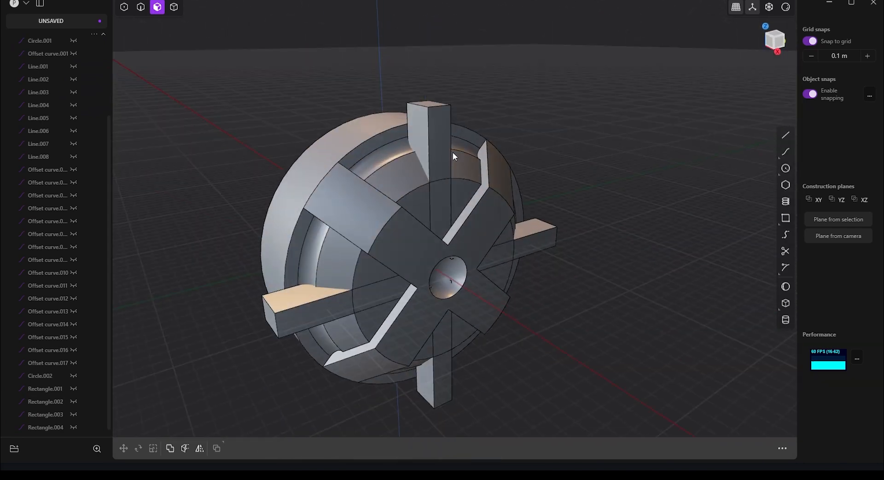
click(442, 152)
key(o)
shift+click(532, 239)
shift+click(442, 375)
shift+click(325, 313)
middle_drag(325, 313, 359, 328)
drag(337, 314, 325, 308)
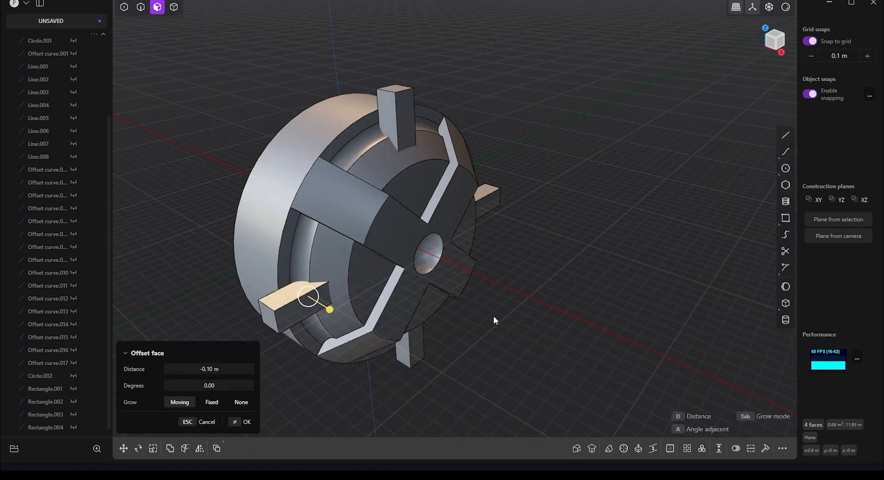
middle_drag(494, 315, 526, 318)
mouse_move(325, 339)
mouse_down()
mouse_move(322, 350)
mouse_move(361, 355)
mouse_move(324, 353)
mouse_up()
middle_drag(325, 353, 419, 239)
scroll(419, 237, down, 1)
key(Escape)
key(s)
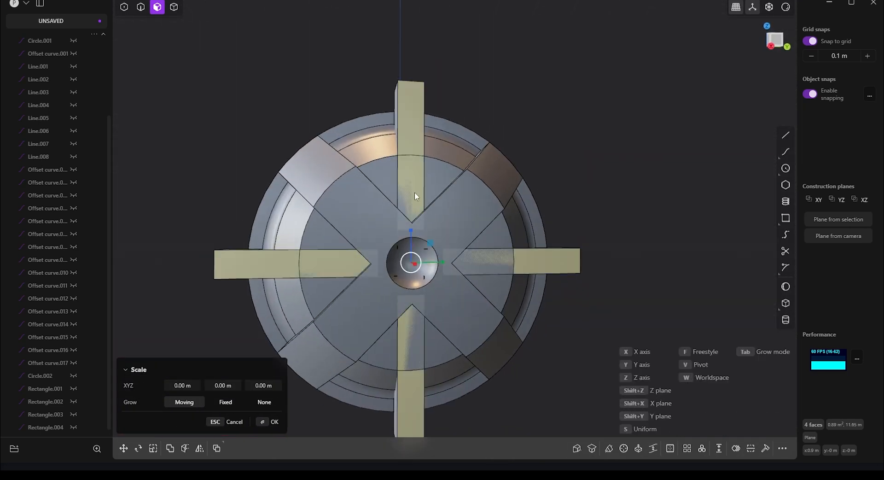
drag(431, 242, 436, 239)
key(Escape)
click(415, 100)
click(526, 106)
click(418, 94)
middle_drag(418, 94, 526, 102)
click(525, 103)
- Scale the solid bar above the dimple to 0.80 along Z
click(174, 8)
click(413, 161)
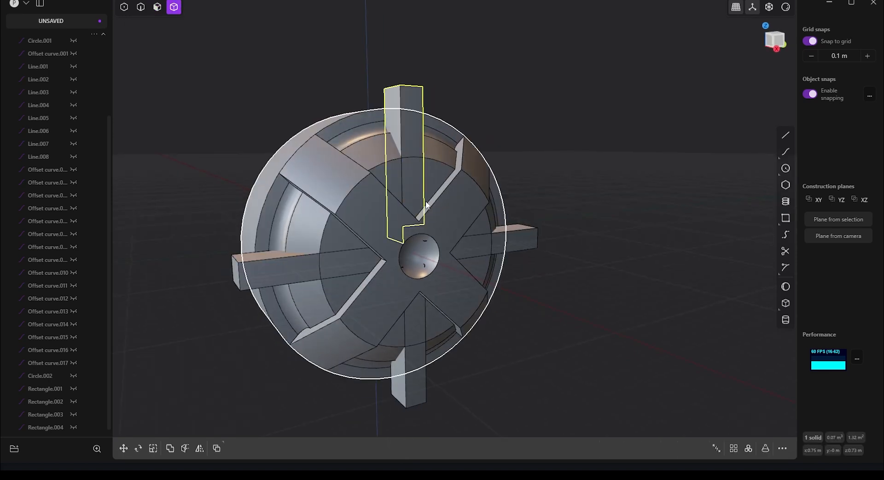
key(s)
key(z)
click(404, 136)
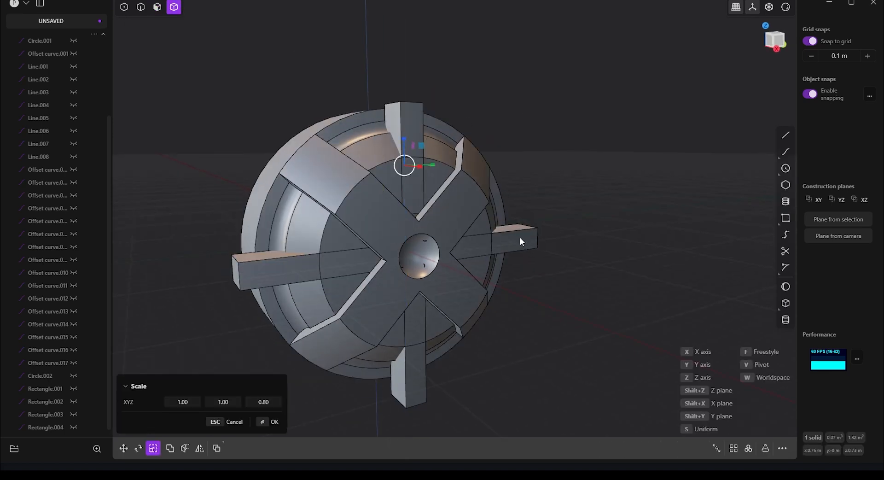
- Shorten the right-hand bar by scaling it down along its length
click(521, 240)
middle_drag(522, 299, 471, 297)
key(s)
drag(475, 245, 468, 246)
click(508, 292)
- Scale down the lower bar along its length and the left-hand bar along Y
click(373, 344)
key(s)
drag(369, 297, 370, 304)
click(459, 397)
click(308, 261)
key(s)
key(y)
click(315, 256)
click(437, 210)
click(367, 189)
key(s)
key(g)
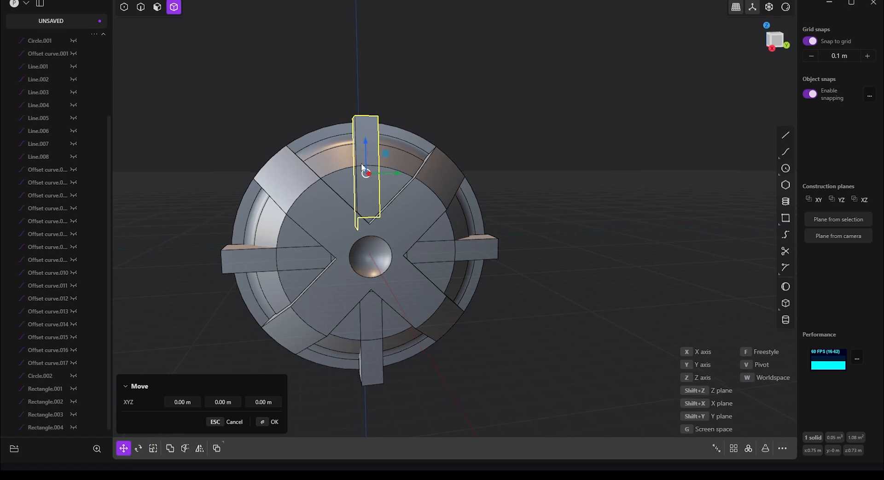
middle_drag(361, 162, 346, 145)
drag(355, 145, 354, 146)
key(Escape)
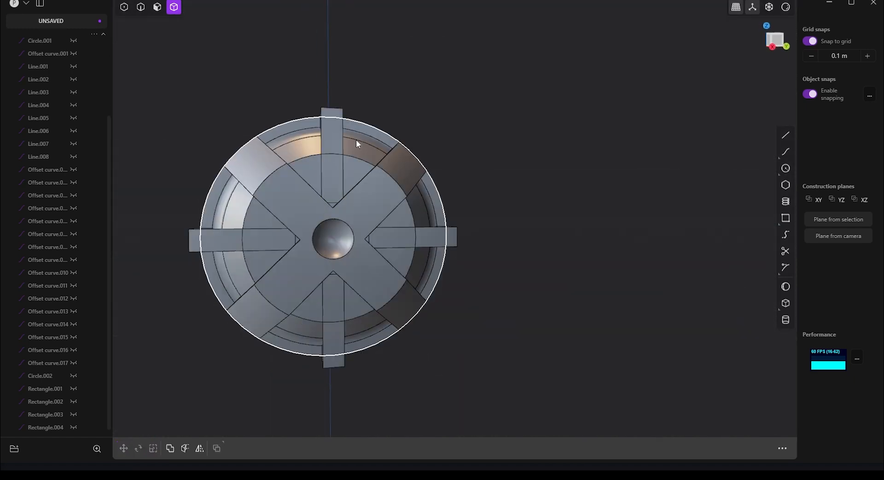
- Move the upper bar -0.10 m along Z, toward the disc's centre
shift+middle_drag(356, 139, 348, 166)
click(322, 149)
key(g)
mouse_move(322, 159)
mouse_down()
mouse_move(321, 180)
mouse_move(322, 170)
mouse_up()
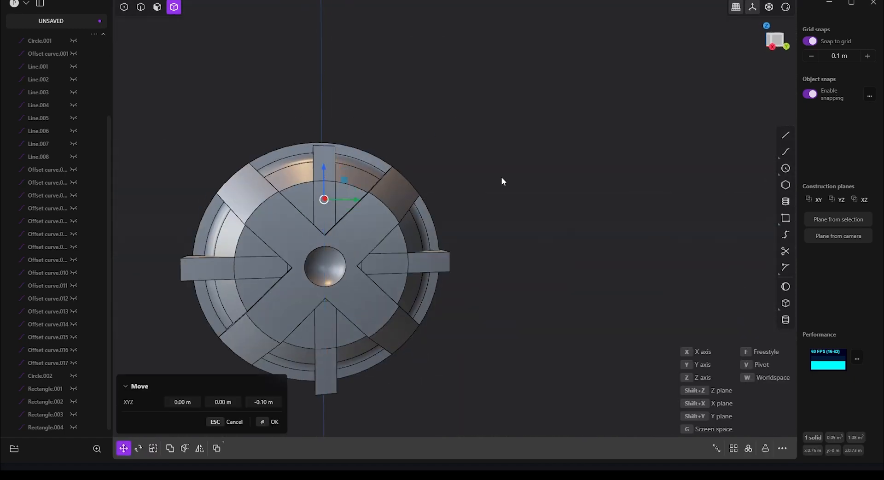
key(Return)
click(435, 263)
key(g)
key(Escape)
- Move the lower bar and the left-hand bar inward toward the disc's centre
click(329, 385)
key(g)
drag(325, 311, 325, 300)
mouse_move(342, 277)
middle_down()
mouse_move(358, 317)
mouse_move(342, 276)
middle_up()
key(Return)
click(222, 260)
key(g)
drag(276, 258, 288, 259)
click(504, 300)
middle_drag(504, 299, 575, 309)
- Try to cut the four bars out of the disc with a Boolean Difference
click(227, 212)
key(q)
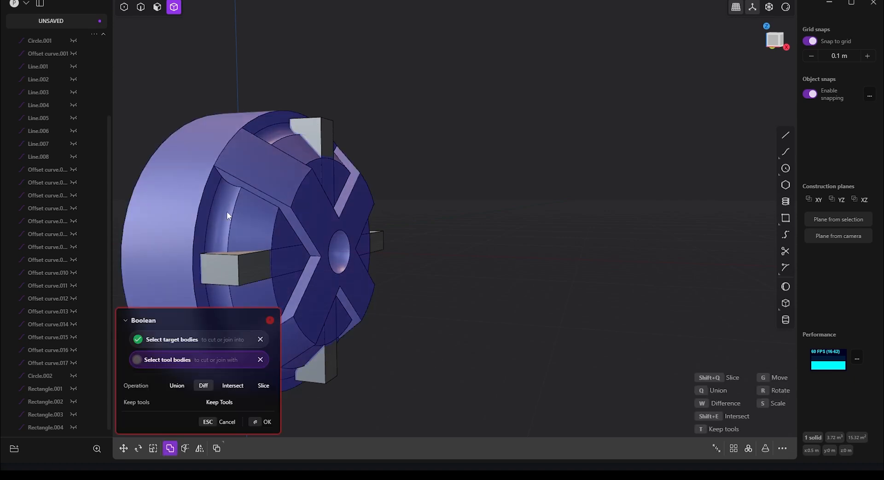
click(311, 134)
click(244, 271)
middle_drag(267, 264, 235, 282)
click(381, 235)
shift+middle_drag(382, 233, 437, 169)
click(360, 298)
middle_drag(380, 307, 382, 222)
mouse_move(374, 227)
mouse_down()
mouse_move(351, 221)
mouse_move(366, 223)
mouse_up()
middle_drag(479, 246, 503, 337)
key(Return)
- Undo the Boolean operation between the disc and the four bars
key(Escape)
key(3)
click(416, 233)
middle_drag(417, 235, 415, 177)
key(Escape)
key(ctrl+z)
key(ctrl+z)
key(ctrl+z)
click(462, 191)
click(372, 142)
click(483, 222)
- Select the four solid bars around the dimple and delete them
key(4)
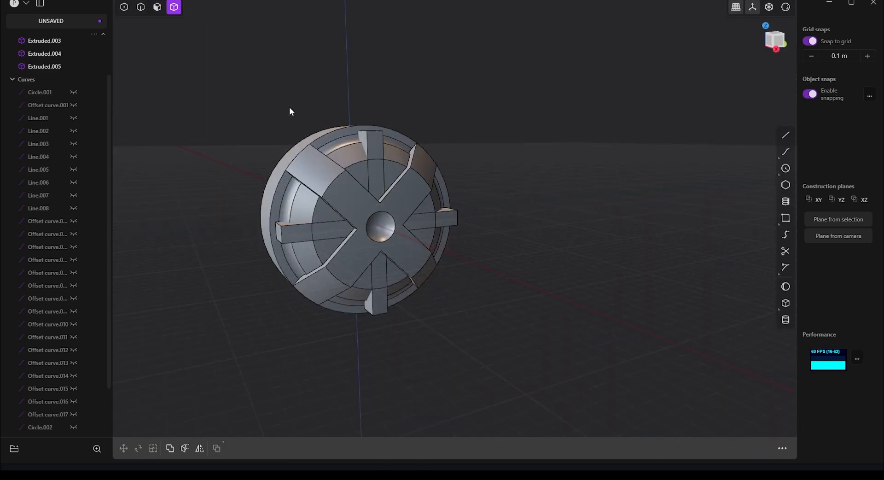
key(5)
click(374, 161)
shift+click(435, 222)
shift+click(378, 278)
shift+click(304, 235)
key(Delete)
- Draw an upright rectangle on the front face in the right view, from the disc's upper rim down into the dimple
middle_drag(281, 247, 264, 249)
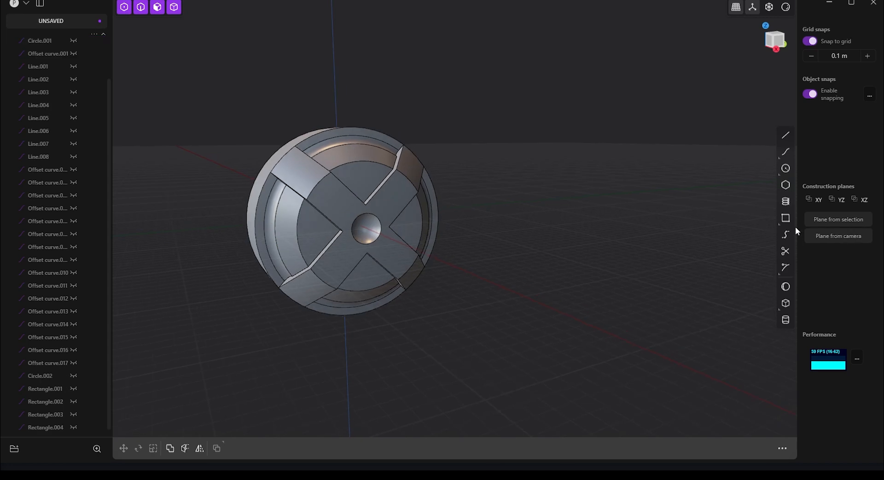
click(785, 219)
middle_drag(369, 181, 407, 180)
click(777, 40)
click(358, 150)
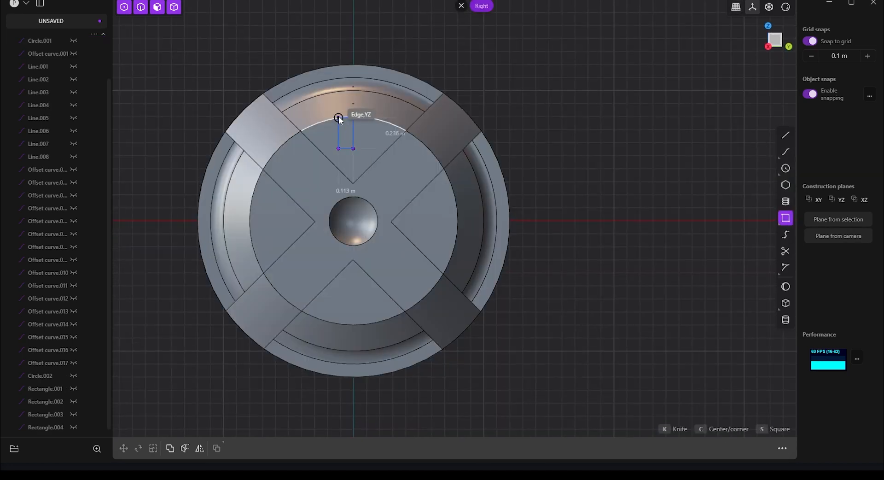
click(335, 60)
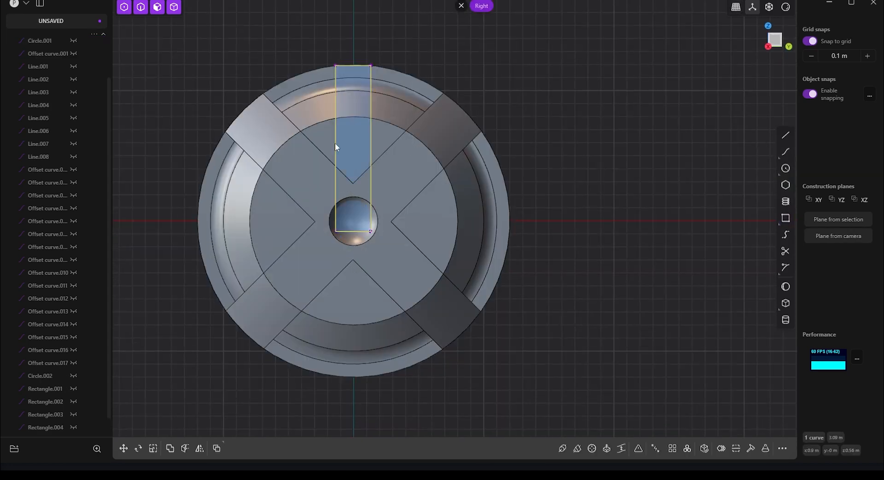
click(375, 232)
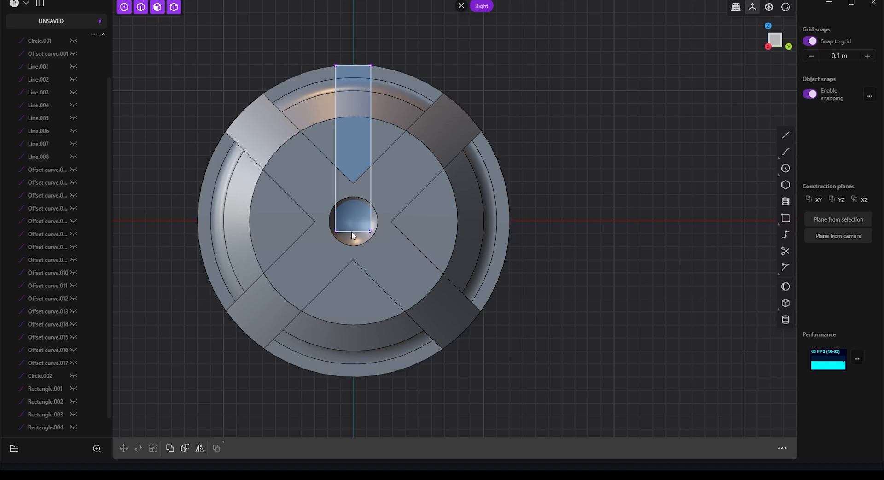
- Move the new rectangle's two lower vertices straight up to just above the edge of the inner circular face
key(2)
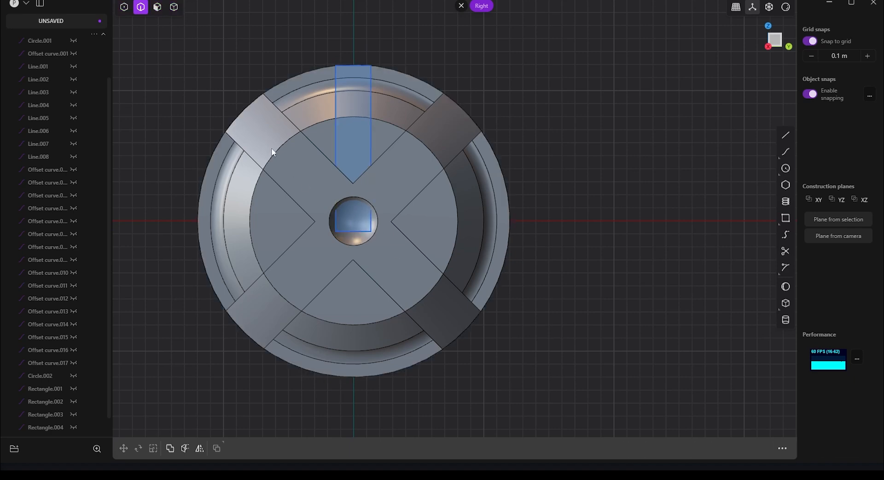
click(124, 7)
drag(272, 214, 419, 259)
key(g)
key(g)
click(371, 231)
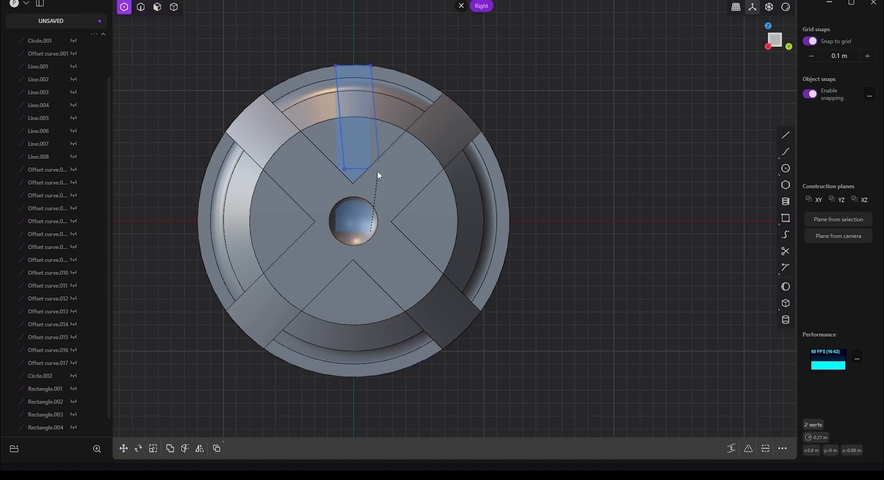
key(ctrl+z)
shift+middle_drag(401, 201, 418, 217)
key(g)
drag(370, 211, 374, 98)
right_click(374, 98)
shift+middle_drag(461, 133, 468, 147)
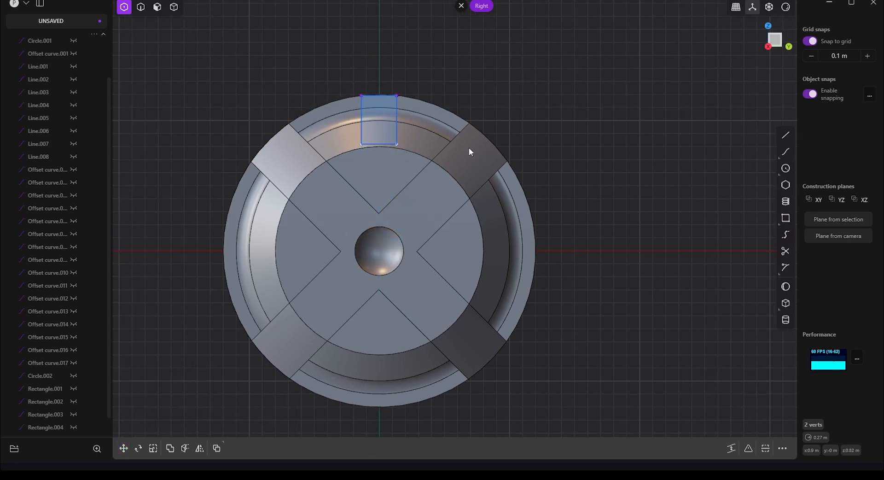
- Move the rectangle's two lower vertices further up to make it a small square across the disc's upper rim
key(g)
drag(379, 110, 379, 101)
right_click(379, 100)
middle_drag(379, 157, 394, 180)
click(774, 46)
- Radially array the square curve around the disc's centre for a total of four evenly spaced squares
click(175, 12)
click(157, 6)
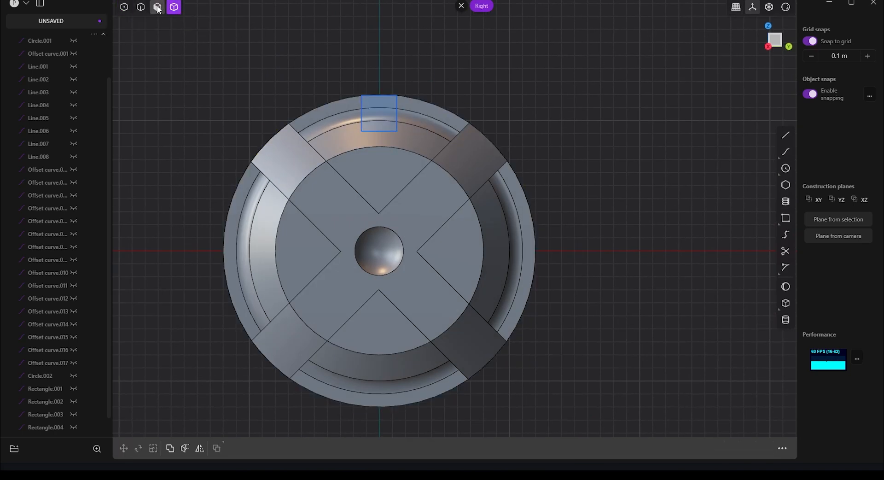
click(141, 8)
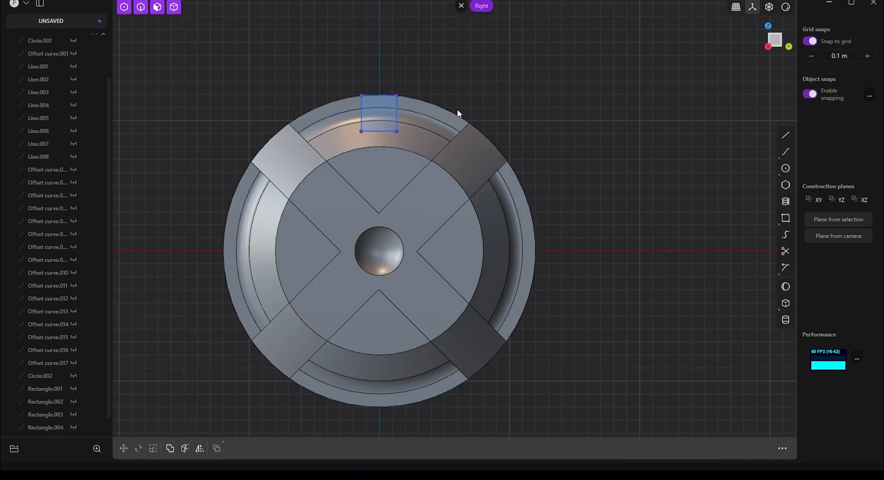
scroll(43, 377, down, 1)
click(46, 426)
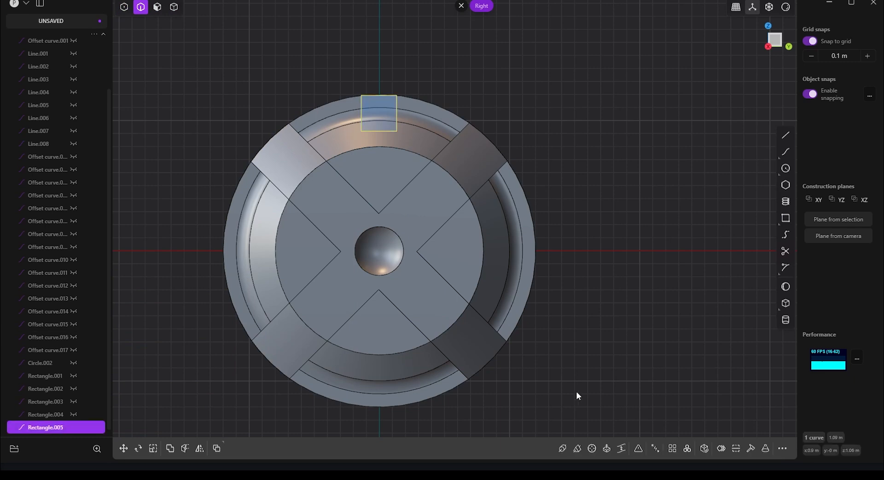
click(687, 448)
click(379, 250)
click(244, 422)
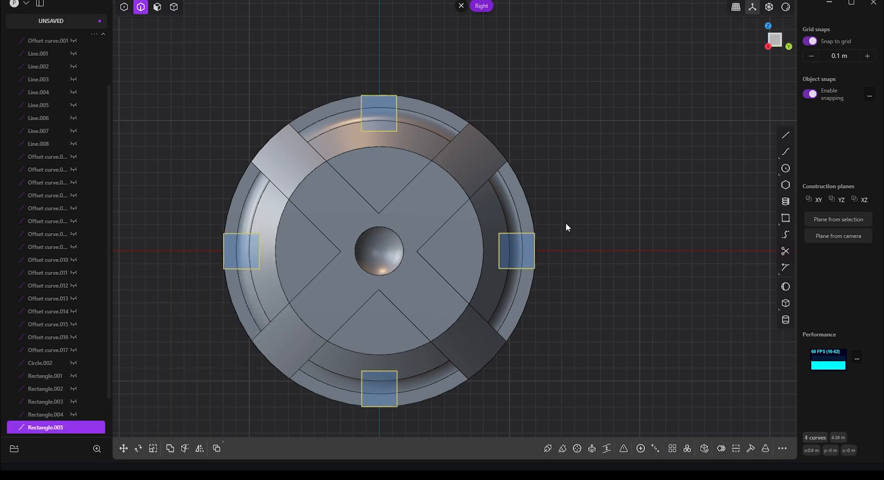
- Try to extrude the four square curves 0.90 m toward the disc
middle_drag(603, 242, 445, 248)
key(e)
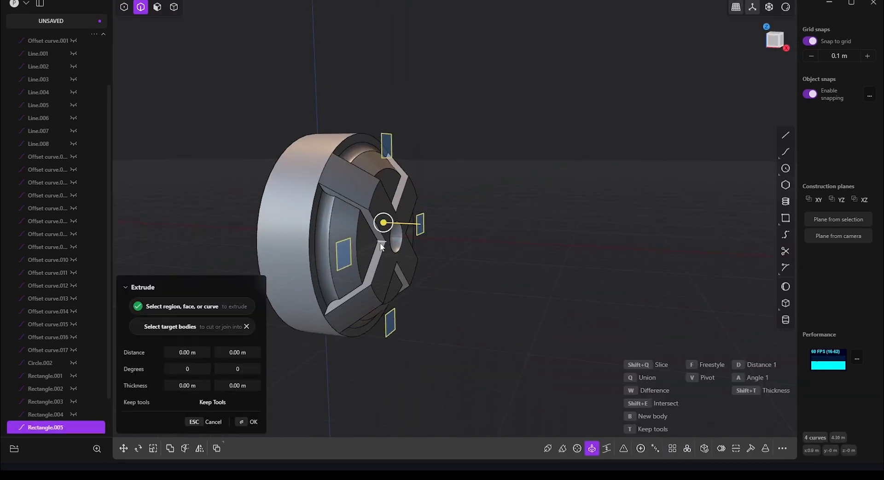
middle_drag(322, 221, 369, 209)
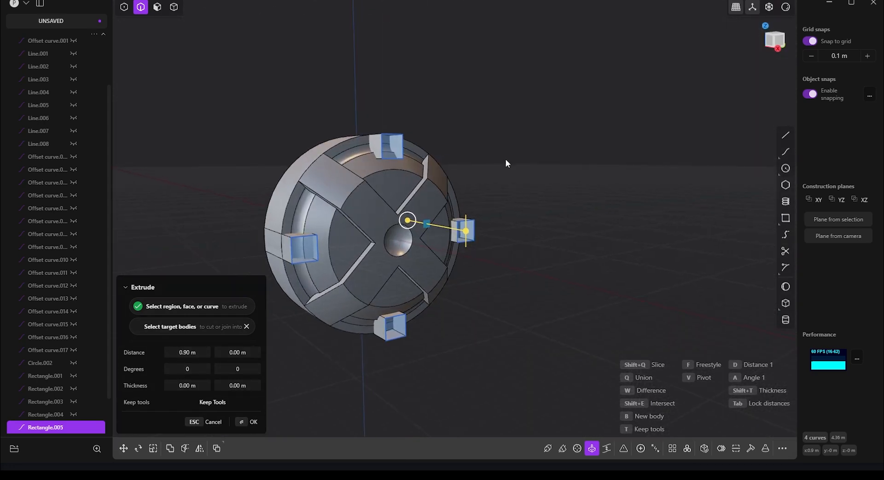
key(Return)
key(ctrl+z)
- Extrude the four square regions into the disc as separate solid blocks
click(157, 7)
click(392, 147)
key(e)
click(466, 231)
click(400, 330)
click(295, 252)
middle_drag(294, 252, 314, 252)
drag(282, 247, 265, 247)
middle_drag(264, 247, 487, 268)
key(Return)
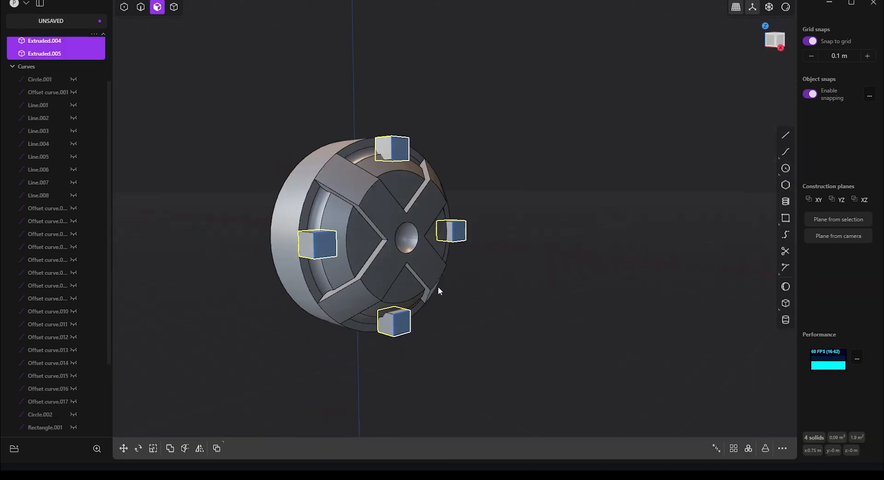
- Try a Boolean difference that cuts the four blocks out of the disc
key(Escape)
key(4)
click(297, 195)
key(q)
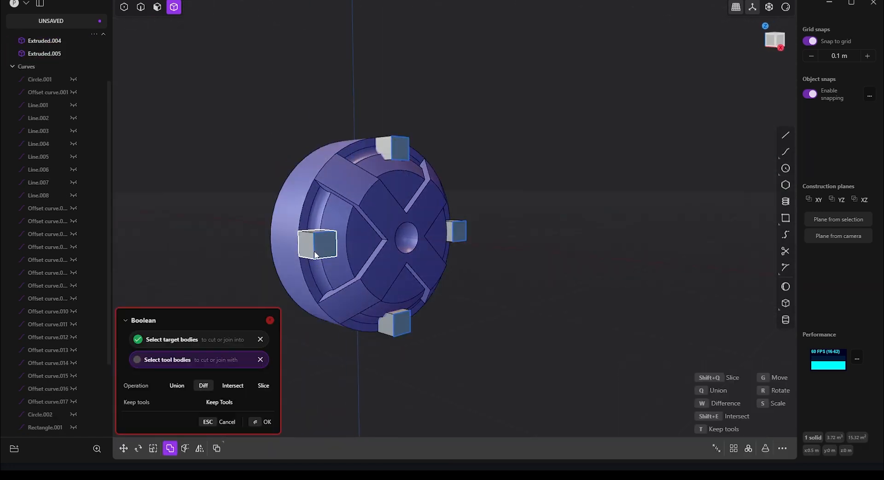
click(316, 246)
click(386, 147)
click(456, 231)
click(394, 323)
key(Return)
- Undo the Boolean difference and the extrusion of the four squares
middle_drag(468, 341, 478, 321)
key(ctrl+z)
key(ctrl+z)
key(ctrl+z)
key(e)
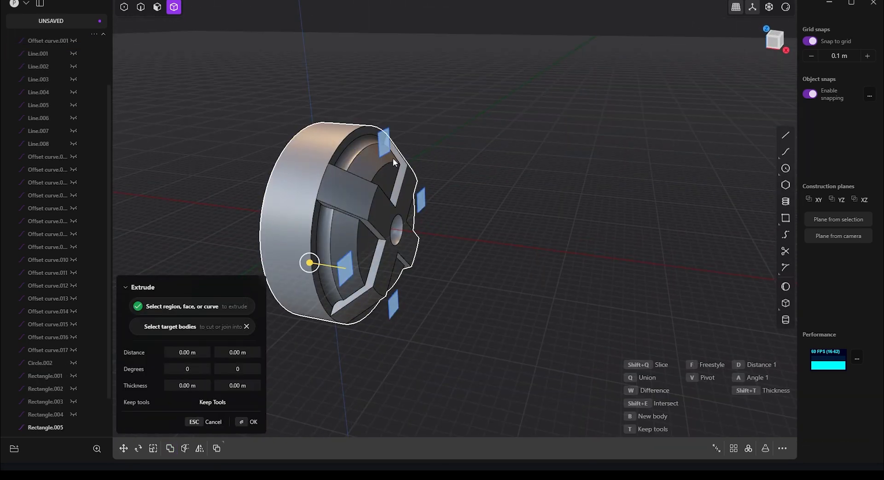
key(Escape)
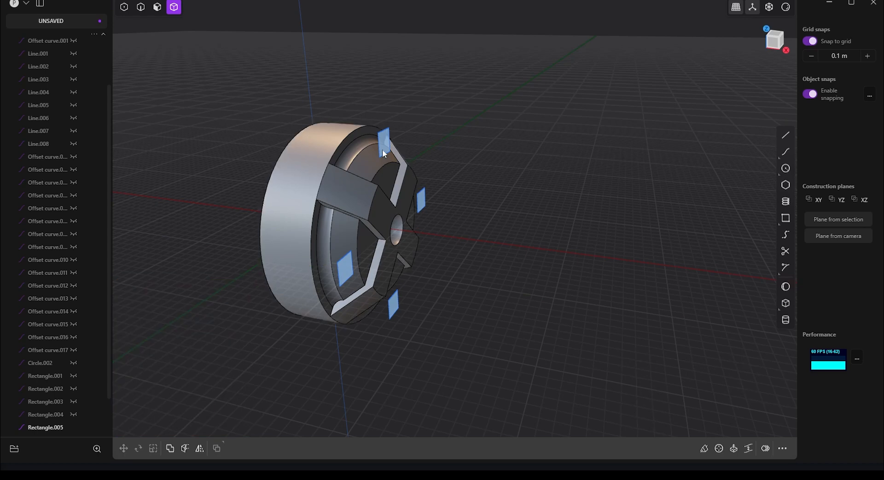
- Extrude the four square regions into the disc to form solid cutter blocks
key(3)
key(e)
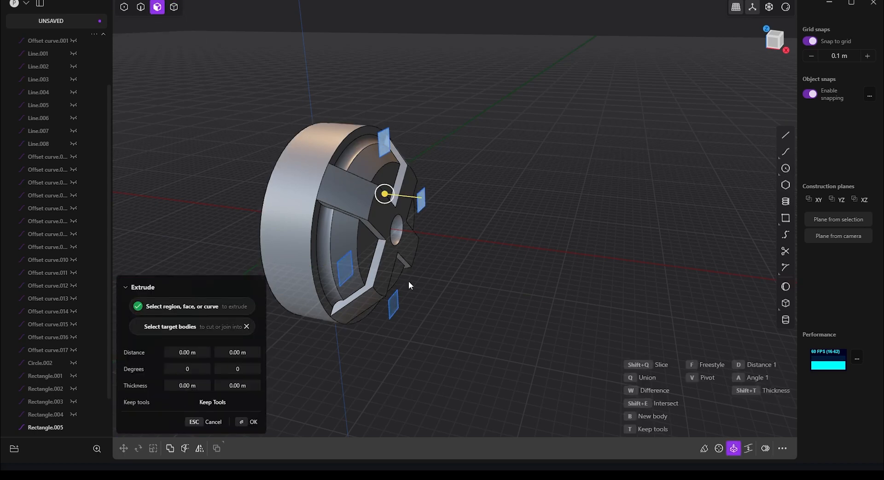
middle_drag(408, 283, 316, 275)
drag(306, 262, 286, 262)
middle_drag(293, 271, 471, 175)
key(Return)
- Offset the inward-facing side of each of the four blocks toward the disc's centre so they overlap the inner circular face
click(471, 175)
drag(469, 204, 468, 225)
click(526, 265)
middle_drag(578, 298, 534, 288)
drag(517, 258, 498, 259)
mouse_move(462, 318)
middle_down()
mouse_move(470, 351)
mouse_move(472, 333)
middle_up()
click(470, 353)
drag(470, 323, 470, 302)
click(525, 372)
middle_drag(525, 372, 444, 372)
click(496, 233)
middle_drag(499, 230, 505, 242)
drag(522, 236, 541, 240)
click(444, 302)
- Cut the four blocks out of the disc with a Boolean difference
middle_drag(398, 198, 416, 153)
key(4)
click(405, 152)
key(q)
click(481, 128)
click(532, 195)
click(486, 138)
click(407, 232)
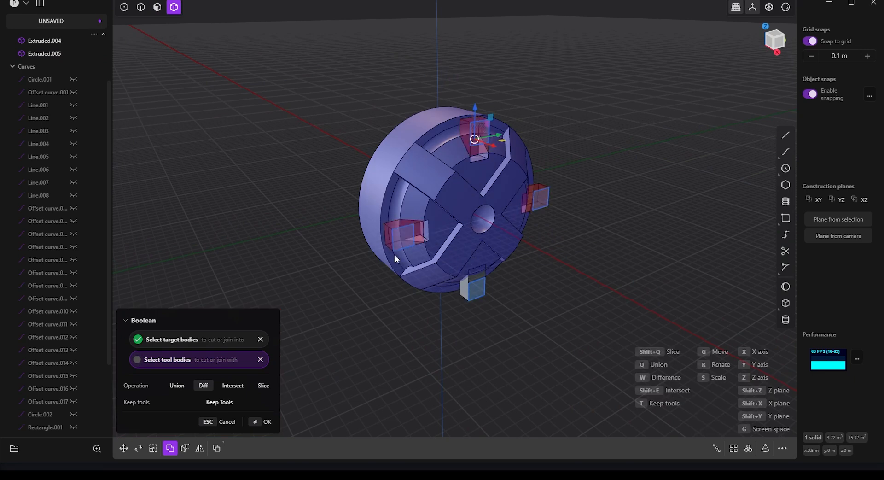
key(Return)
- Hide the four square curves, Rectangle.005 to Rectangle.008
scroll(65, 359, down, 2)
click(45, 426)
shift+click(50, 389)
click(74, 389)
middle_drag(369, 343, 447, 173)
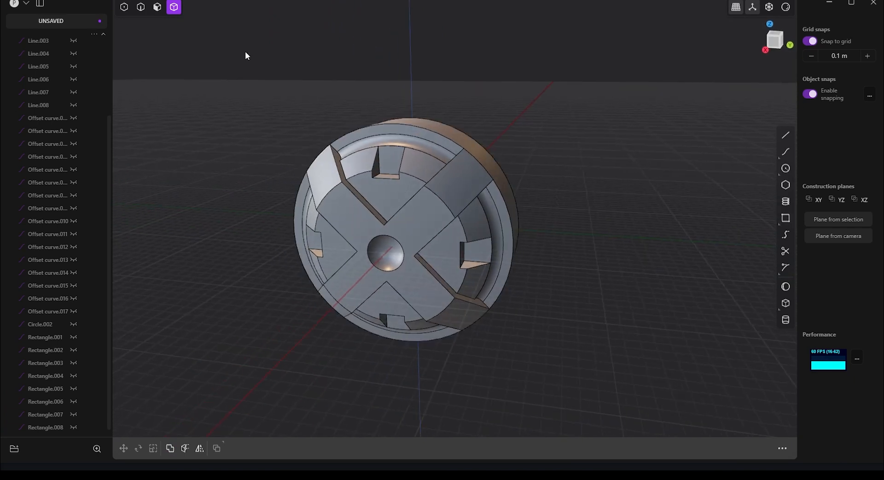
- Select the sloped end faces of the cross's four arms and offset their outlines inward to create small inset rectangles
key(3)
click(450, 183)
middle_drag(314, 201, 340, 187)
shift+click(315, 178)
shift+click(320, 313)
shift+click(440, 310)
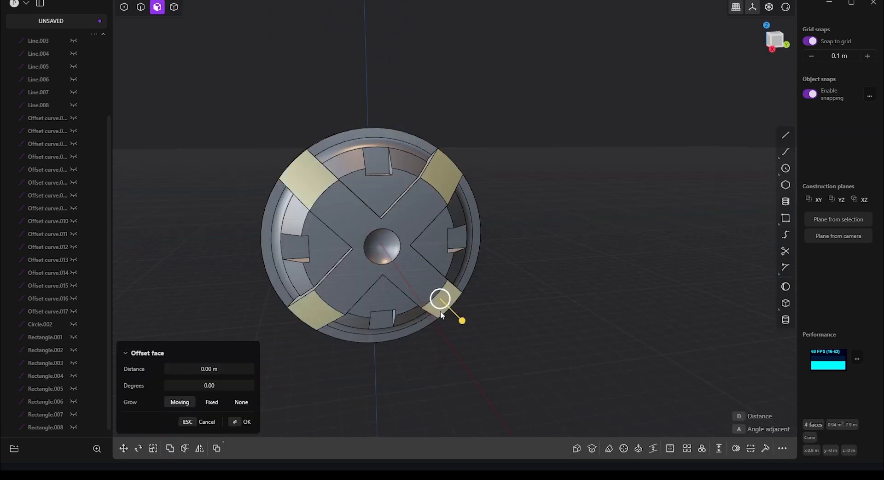
middle_drag(440, 311, 399, 285)
key(o)
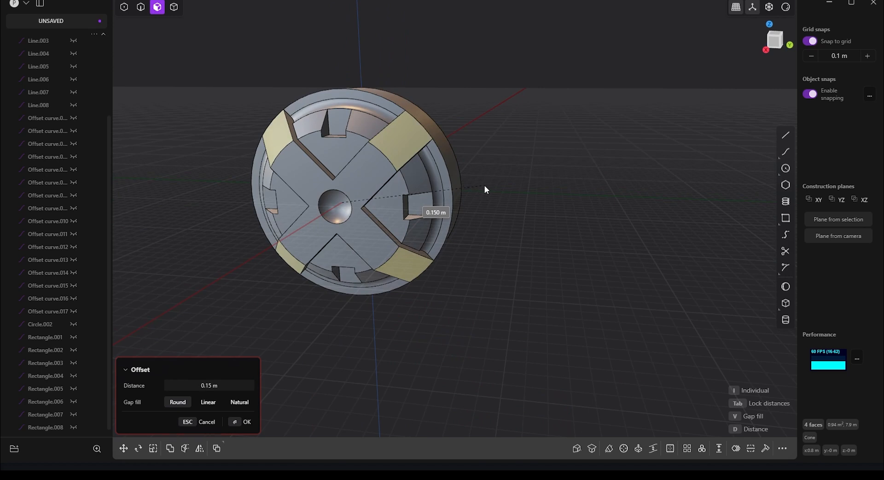
click(487, 184)
right_drag(479, 253, 541, 258)
right_click(541, 258)
- Push the four small inset faces on the arm ends inward to form rectangular pockets
click(465, 146)
shift+click(339, 142)
shift+click(346, 262)
shift+click(464, 271)
middle_drag(464, 271, 498, 280)
drag(491, 278, 484, 273)
right_click(438, 303)
- Offset the outline of the cross's flat front face by 0.05 m
middle_drag(437, 303, 384, 238)
right_click(386, 237)
click(385, 236)
key(o)
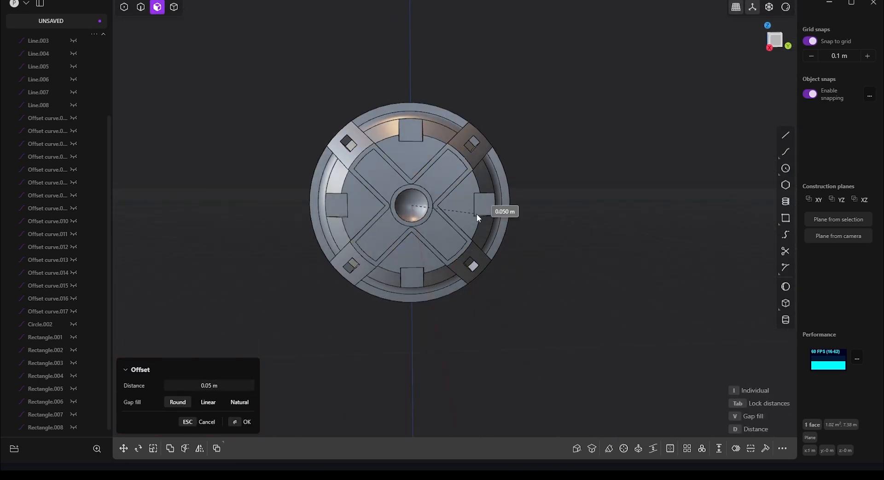
middle_drag(475, 218, 431, 192)
right_click(405, 190)
- Offset the inset cross face and the ring around the dimple outward together
click(406, 189)
shift+click(364, 195)
middle_drag(364, 199, 391, 205)
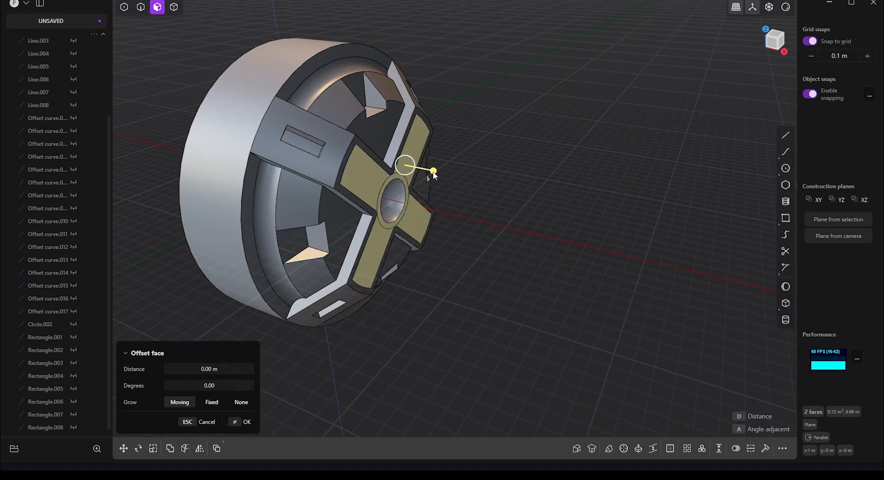
drag(433, 171, 444, 174)
right_click(467, 249)
- Offset the raised face at the centre of the cross further outward
middle_drag(474, 263, 459, 299)
click(428, 207)
middle_drag(428, 207, 453, 222)
drag(453, 186, 466, 191)
right_click(483, 203)
- Offset the raised face near the dimple slightly back inward
middle_drag(488, 202, 455, 163)
shift+click(458, 173)
key(Escape)
click(448, 161)
drag(473, 168, 464, 164)
right_click(479, 191)
- Offset the inset face of the cross arms to the level of the ring around the dimple
middle_drag(516, 219, 490, 204)
scroll(555, 168, up, 2)
click(563, 161)
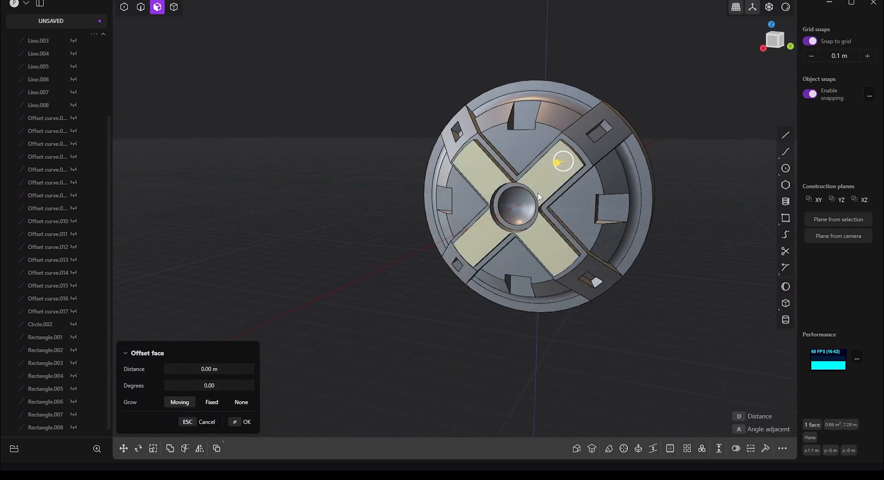
middle_drag(563, 198, 568, 145)
mouse_move(562, 149)
mouse_down()
mouse_move(561, 169)
mouse_move(565, 158)
mouse_up()
right_click(569, 168)
- Select the four flat faces between the cross arms and offset their outlines inward to create inset triangular faces
middle_drag(577, 189, 542, 280)
click(536, 214)
click(542, 280)
shift+middle_drag(488, 226, 532, 239)
click(515, 235)
shift+click(462, 268)
shift+click(422, 207)
shift+click(464, 173)
key(o)
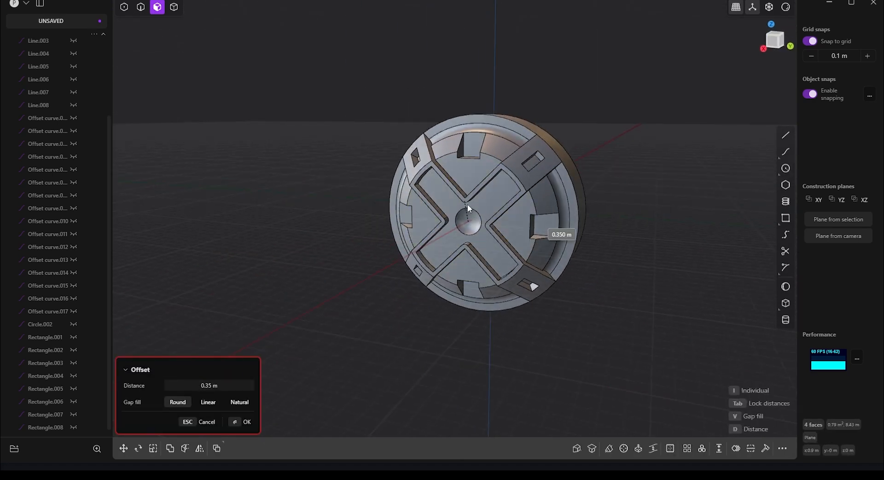
click(504, 229)
right_click(504, 229)
- Select the four inset triangular faces between the cross arms and offset them in depth
click(512, 231)
shift+click(466, 179)
shift+click(421, 215)
shift+click(464, 270)
middle_drag(464, 271, 433, 282)
drag(448, 266, 445, 297)
click(426, 356)
click(427, 355)
middle_drag(426, 355, 355, 233)
click(355, 233)
key(o)
key(Escape)
- Draw a downward-pointing triangle with sloping sides about 0.22 m long across the disc's upper rim in the right view
middle_drag(375, 147, 428, 207)
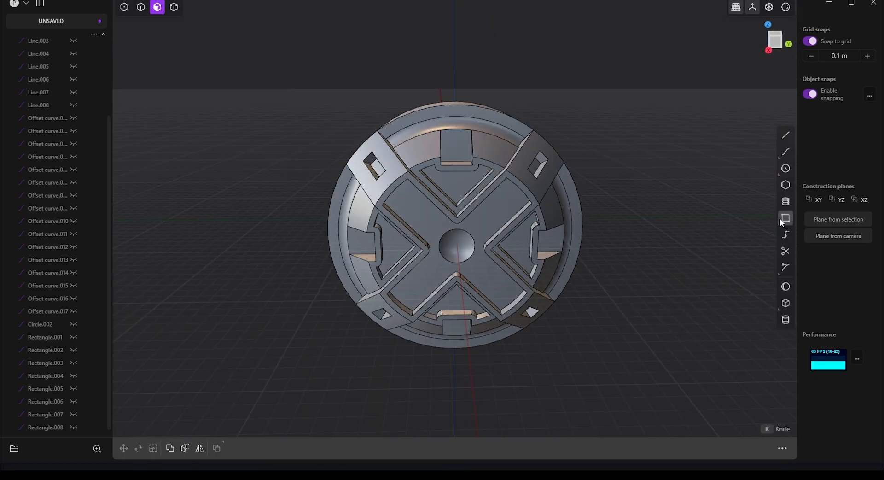
click(785, 135)
click(777, 43)
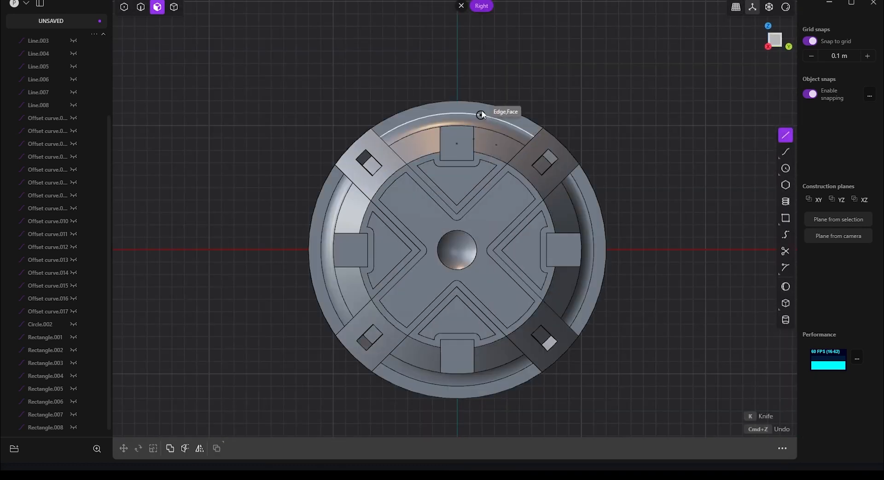
scroll(470, 92, up, 3)
click(432, 80)
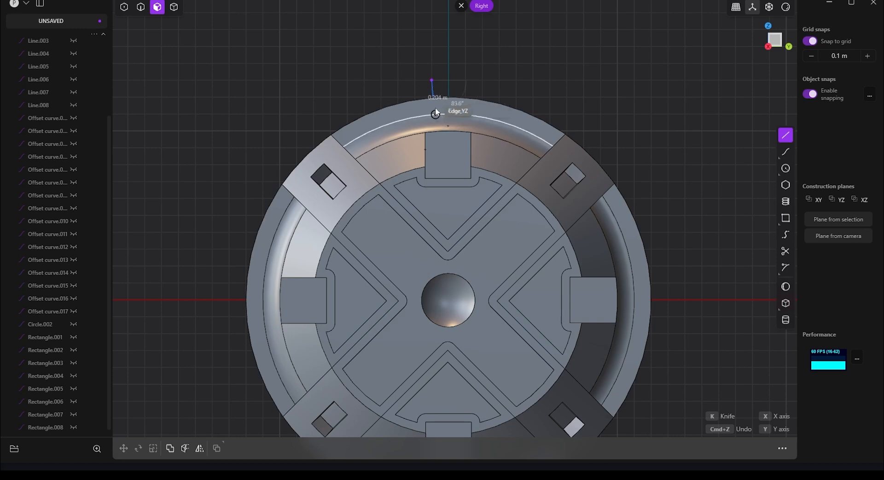
key(Escape)
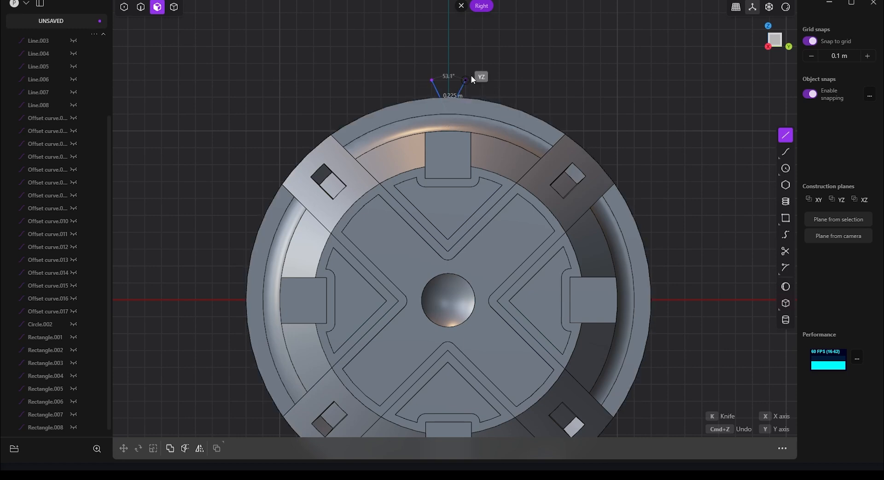
click(444, 105)
key(e)
scroll(444, 111, up, 3)
key(Return)
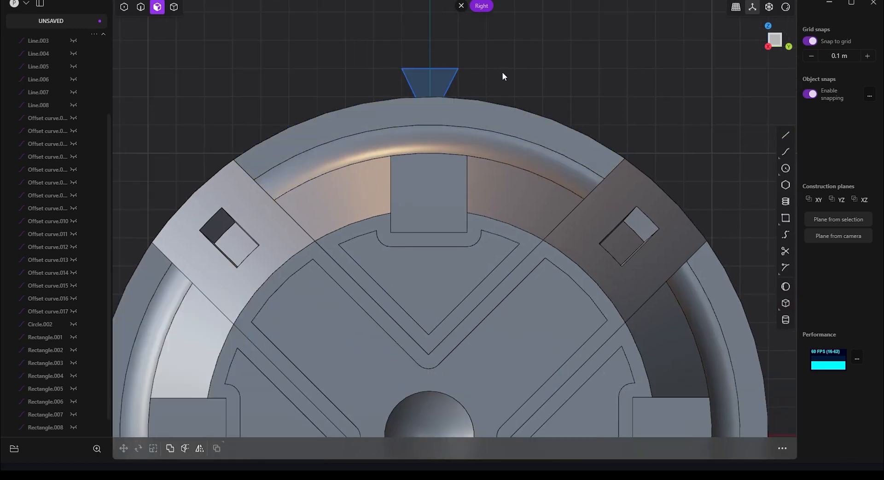
- With the disc hidden and grid snapping off, fillet all three corners of the triangle by about 0.034 m
key(1)
click(74, 58)
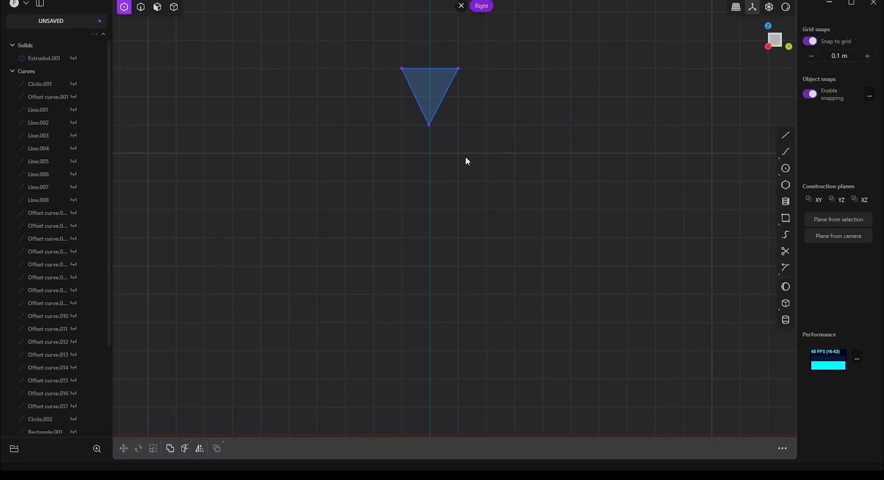
click(418, 126)
key(f)
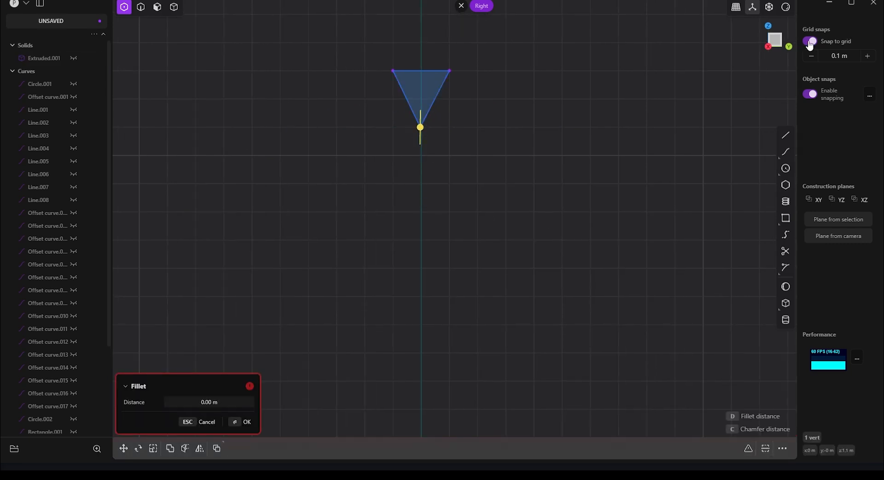
click(463, 134)
key(ctrl+z)
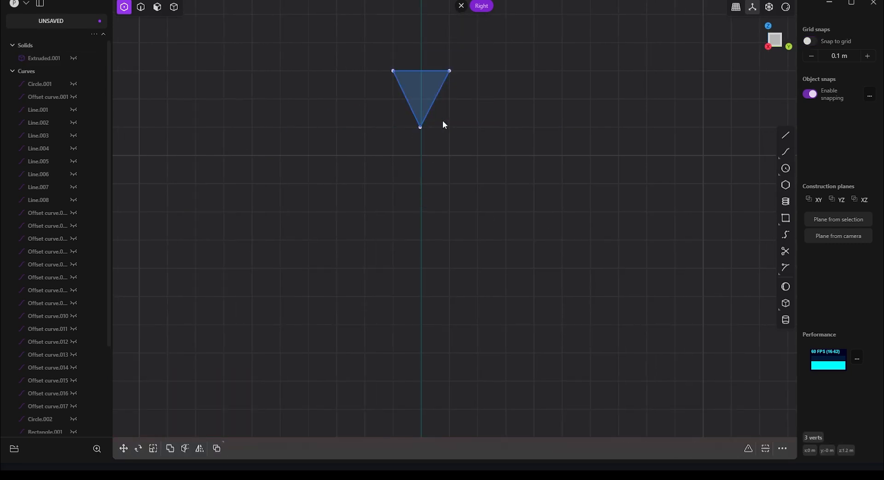
key(ctrl+a)
key(f)
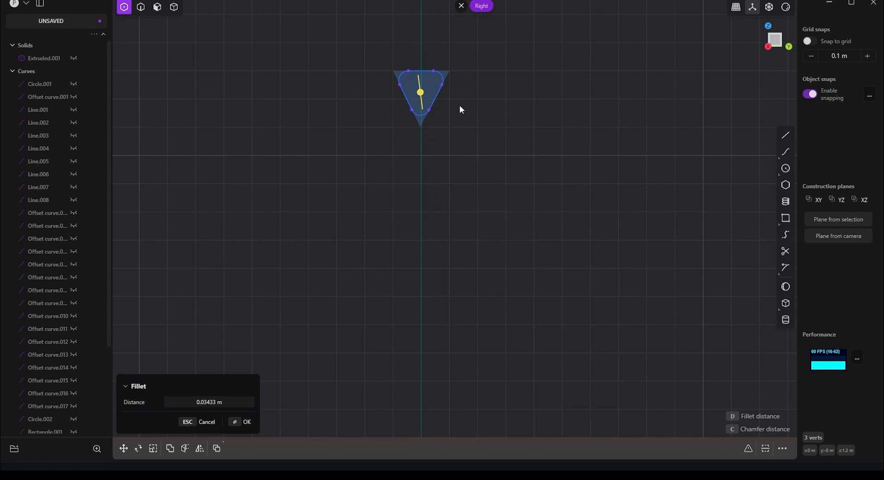
click(459, 109)
scroll(441, 156, down, 1)
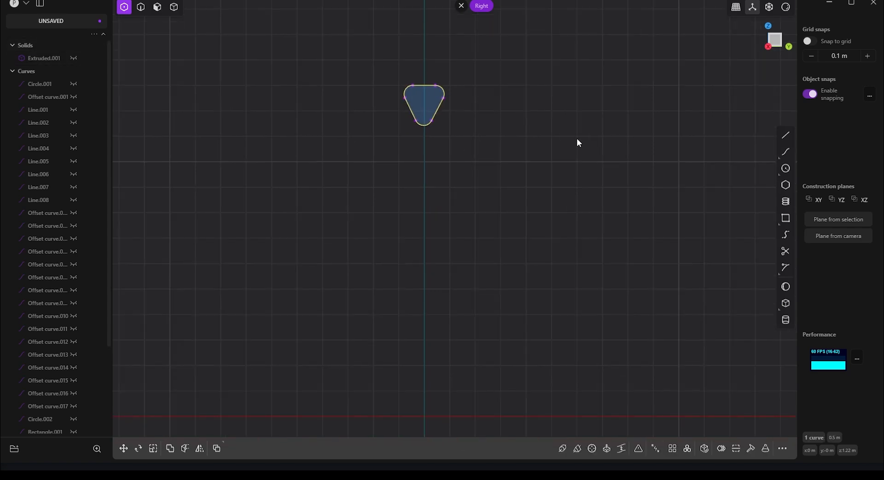
- Show the disc again and extrude the rounded triangle across the upper rim into a separate bar
click(74, 58)
shift+middle_drag(470, 90, 465, 102)
click(468, 103)
key(ctrl+a)
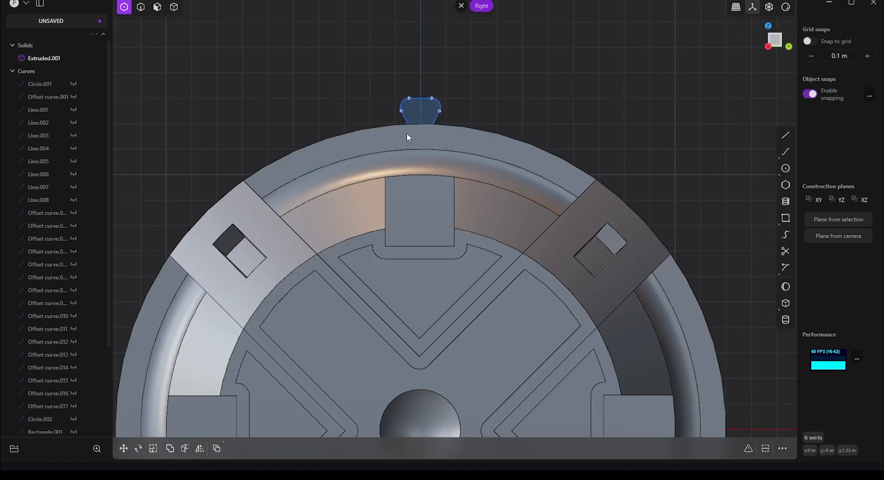
middle_drag(522, 99, 616, 138)
click(157, 7)
click(374, 140)
key(e)
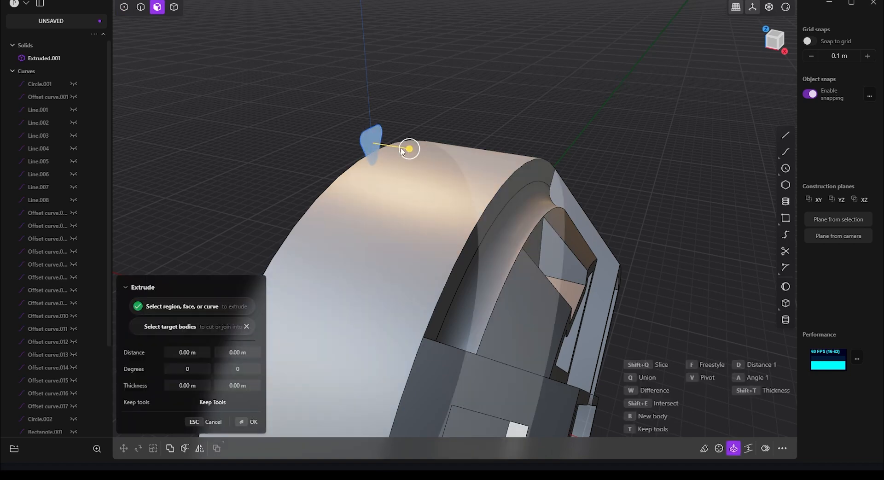
drag(410, 153, 565, 198)
key(Return)
- Offset the bar's back end face toward the front of the disc to shorten the bar
middle_drag(346, 133, 486, 159)
scroll(52, 138, down, 3)
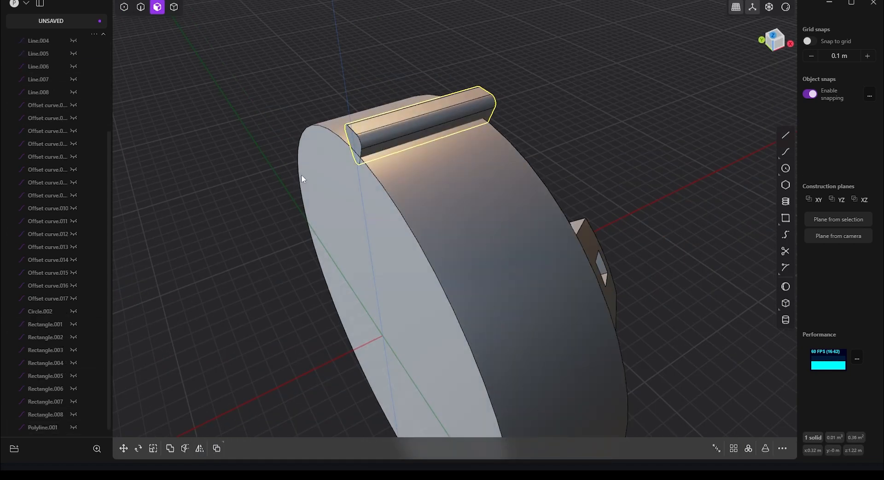
click(354, 148)
drag(344, 158, 431, 132)
middle_drag(431, 132, 543, 98)
key(Return)
- Move the triangular bar down from the rim toward the notch between the two upper cross arms
key(4)
middle_drag(240, 31, 466, 133)
key(g)
drag(440, 75, 438, 137)
drag(465, 174, 489, 180)
middle_drag(488, 180, 477, 161)
drag(440, 131, 441, 120)
middle_drag(440, 120, 464, 160)
drag(455, 146, 443, 142)
middle_drag(443, 141, 405, 178)
key(3)
scroll(394, 115, up, 3)
key(Return)
- Offset the front end face of the triangular bar by about 0.104 m
click(390, 109)
middle_drag(390, 109, 352, 102)
drag(370, 105, 333, 104)
middle_drag(333, 104, 703, 238)
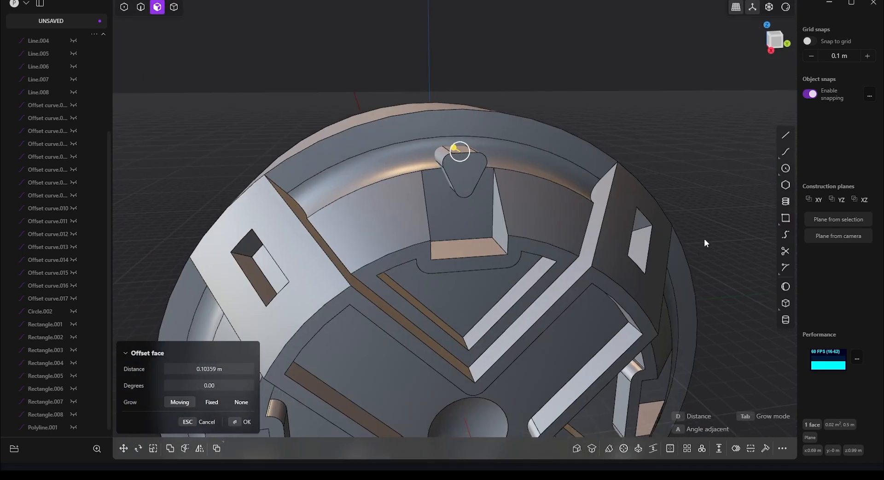
key(Return)
scroll(561, 145, down, 2)
middle_drag(562, 145, 475, 79)
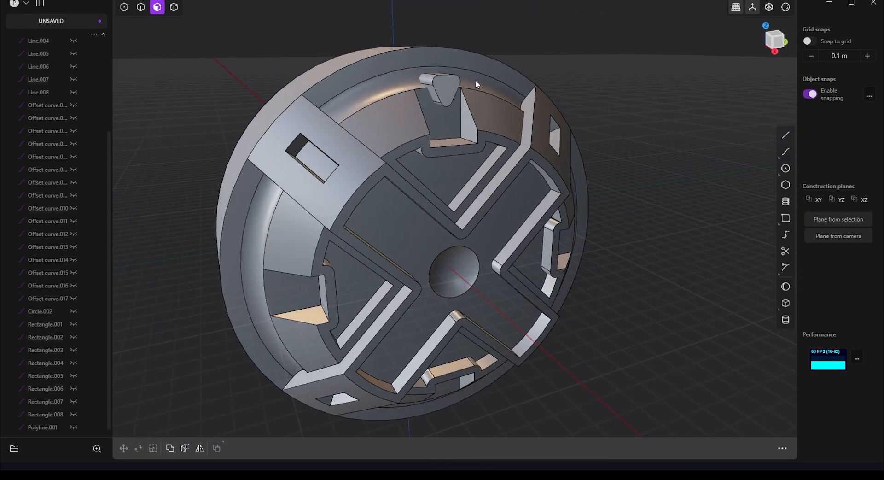
- Move the triangular bar about 0.125 m down along Z into the middle of the upper notch
key(4)
click(453, 85)
key(g)
drag(438, 57, 438, 81)
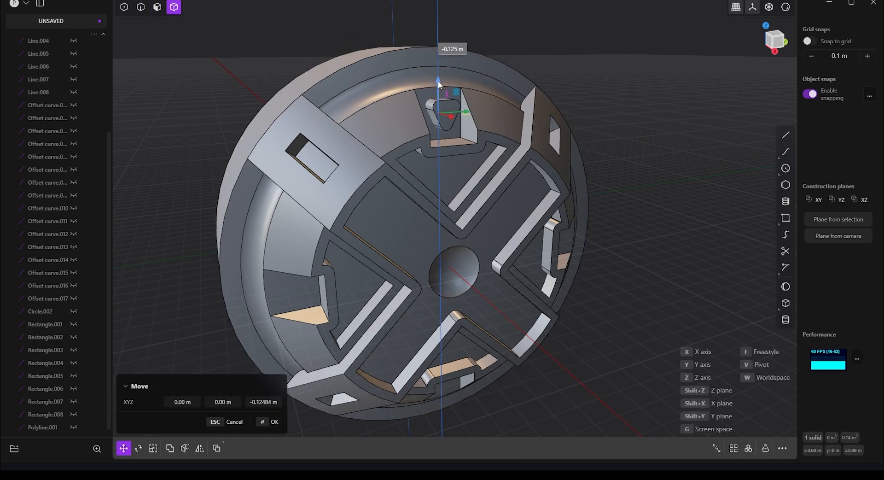
key(Return)
- Try to inset the front face of the triangular block and offset the inset face in depth
scroll(449, 106, up, 5)
key(3)
click(447, 113)
key(o)
click(457, 113)
key(Return)
middle_drag(449, 115, 465, 123)
drag(469, 119, 417, 114)
click(417, 114)
middle_drag(417, 114, 449, 116)
scroll(441, 122, up, 4)
key(ctrl+z)
key(ctrl+z)
key(ctrl+z)
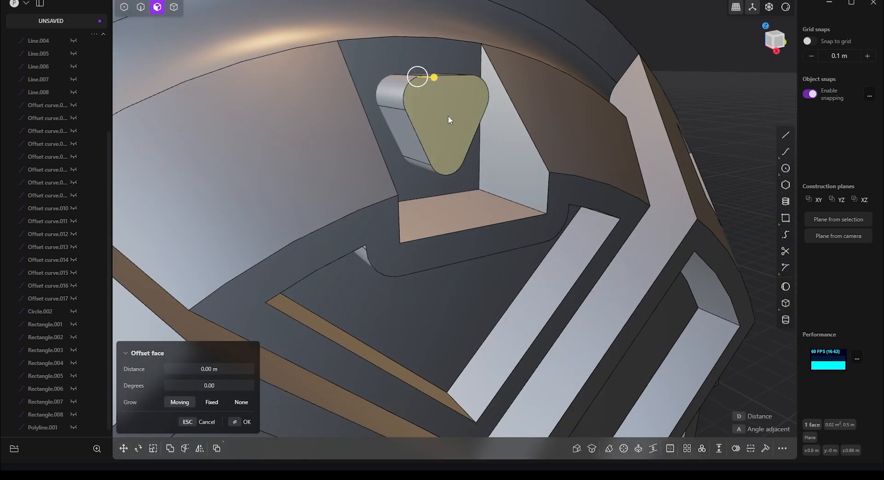
- Offset the outline of the triangular block's front face inward and push the inset triangle back into a recess
key(o)
click(468, 114)
middle_drag(423, 121, 453, 133)
drag(482, 113, 470, 115)
click(675, 101)
scroll(477, 119, down, 5)
middle_drag(476, 120, 499, 131)
click(175, 8)
click(445, 106)
key(g)
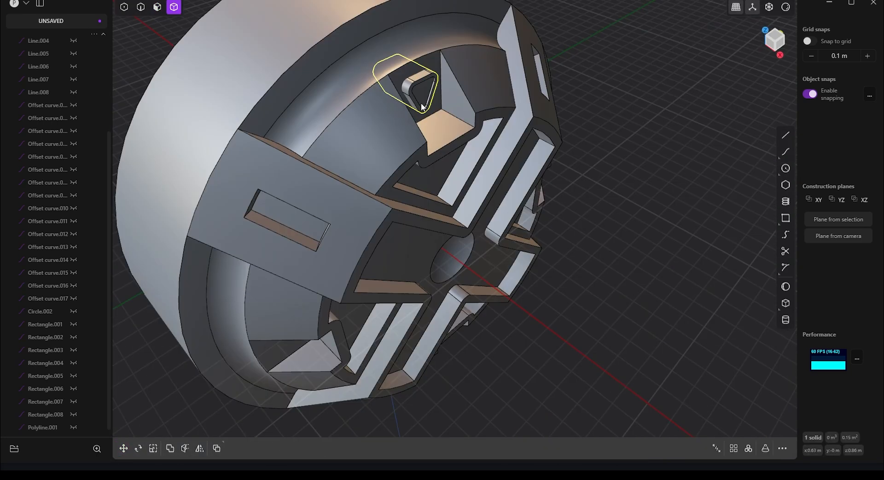
key(Escape)
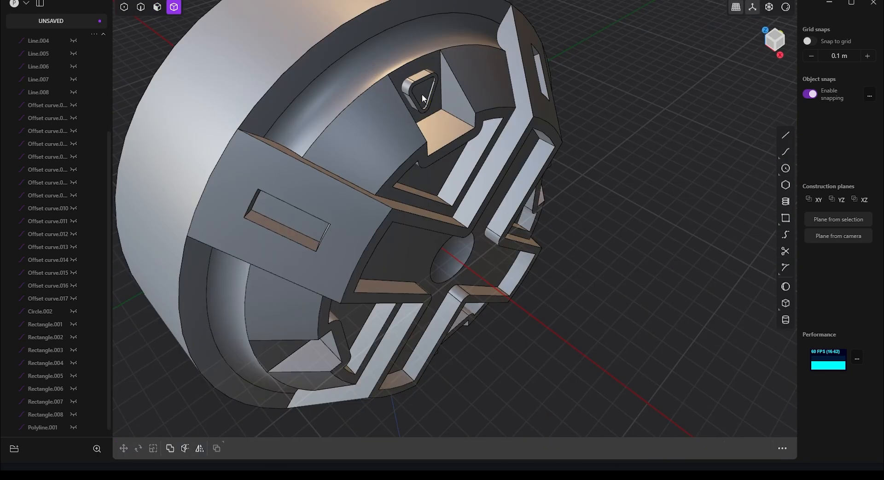
- With the disc hidden, offset the triangular block's back face to shorten the block, and show the disc again
click(73, 59)
middle_drag(221, 79, 311, 90)
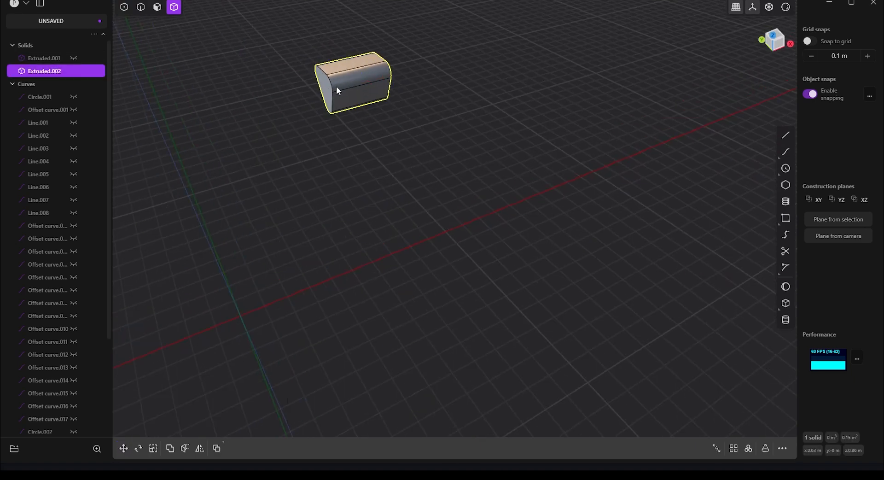
key(e)
click(207, 420)
click(328, 92)
drag(299, 98, 351, 86)
middle_drag(433, 133, 363, 123)
click(139, 43)
click(74, 58)
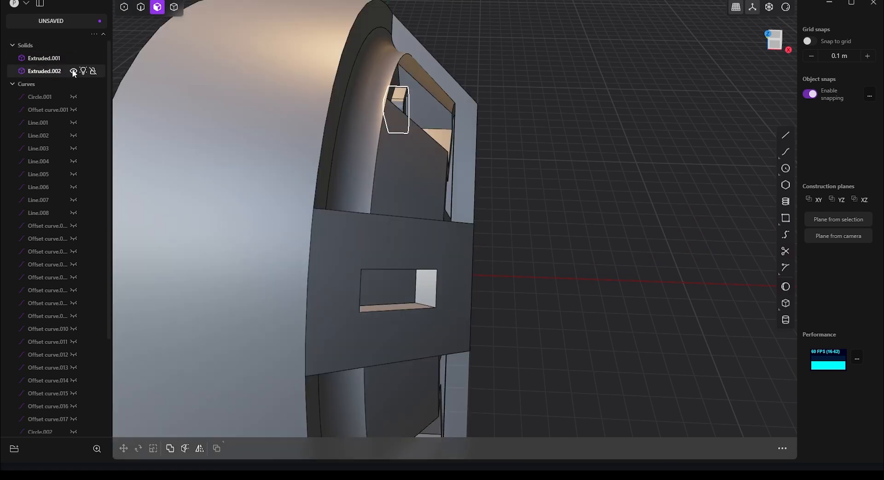
scroll(373, 189, down, 5)
middle_drag(375, 190, 273, 170)
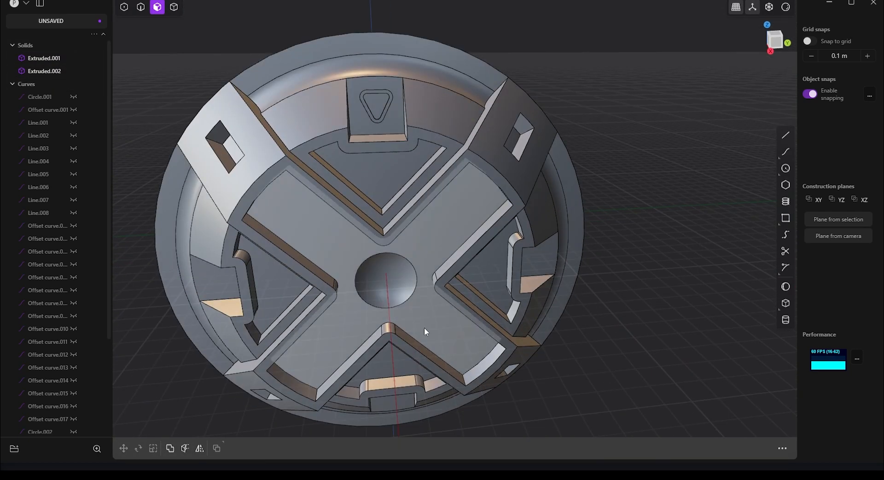
- Create a radial array of four triangular blocks around the disc's centre in the right view, one per notch
click(408, 130)
click(775, 40)
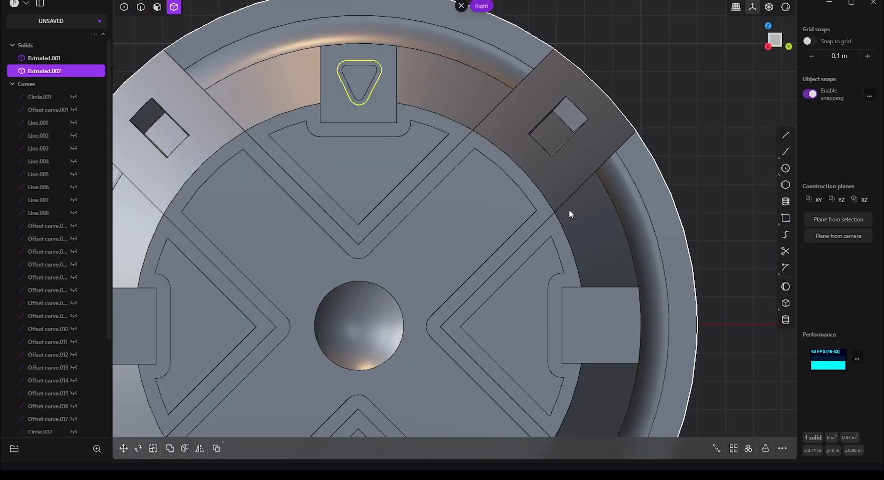
click(748, 448)
click(386, 231)
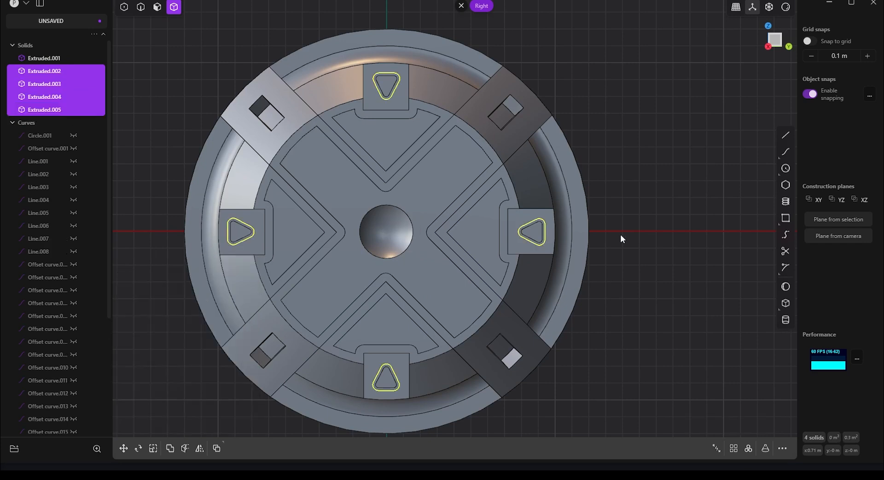
click(620, 234)
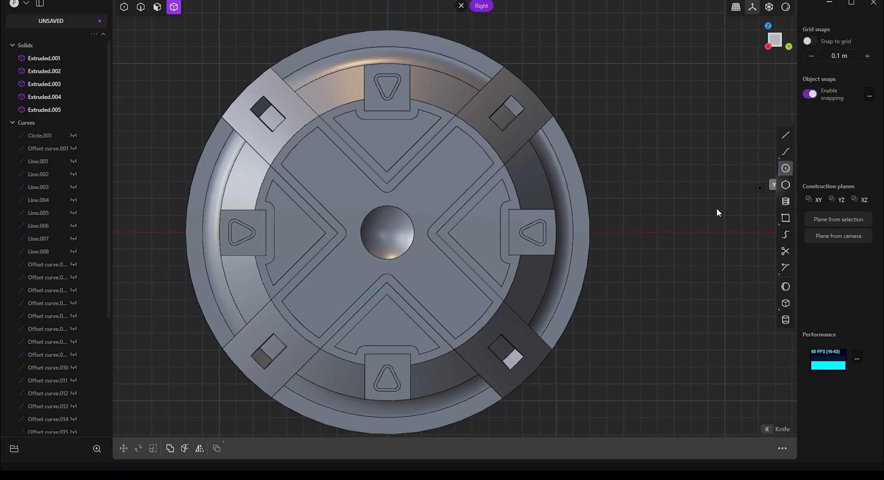
- Try to draw a circle of about 1.16 m radius around the disc's centre on the outer rim
key(c)
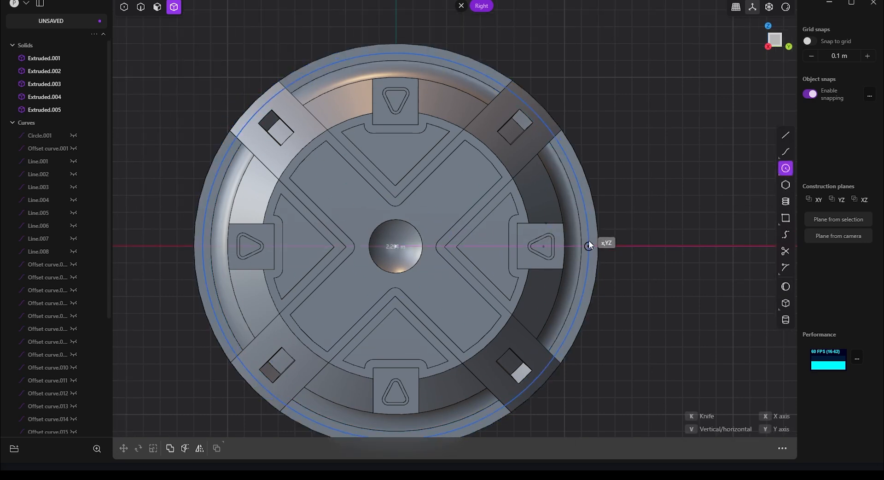
click(591, 242)
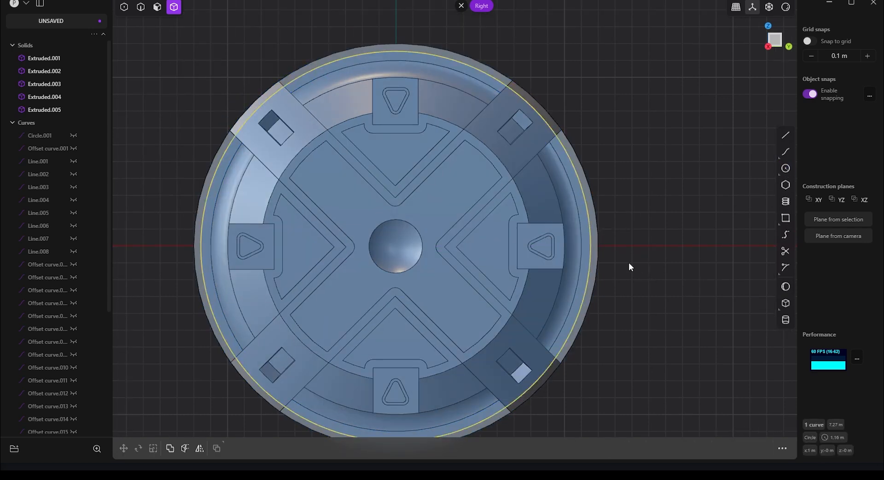
key(ctrl+z)
click(159, 9)
click(341, 63)
shift+click(588, 297)
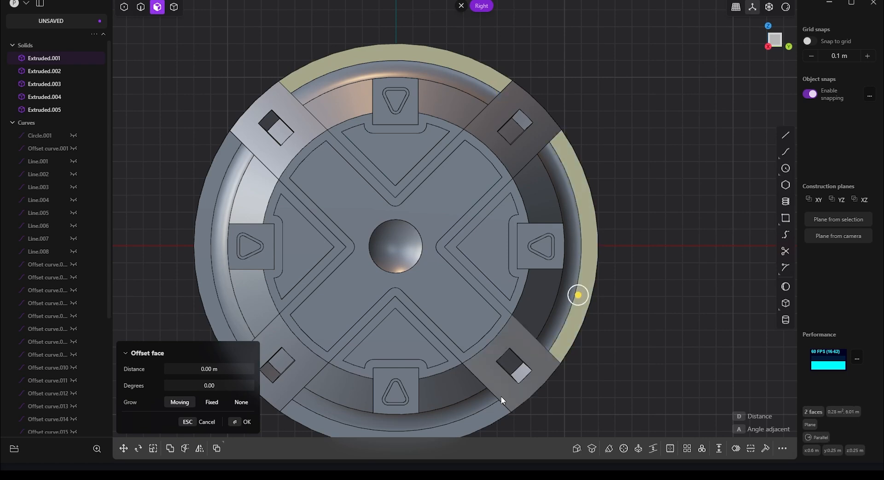
shift+click(471, 424)
shift+middle_drag(327, 358, 407, 339)
shift+click(288, 282)
shift+middle_drag(373, 117, 351, 132)
key(o)
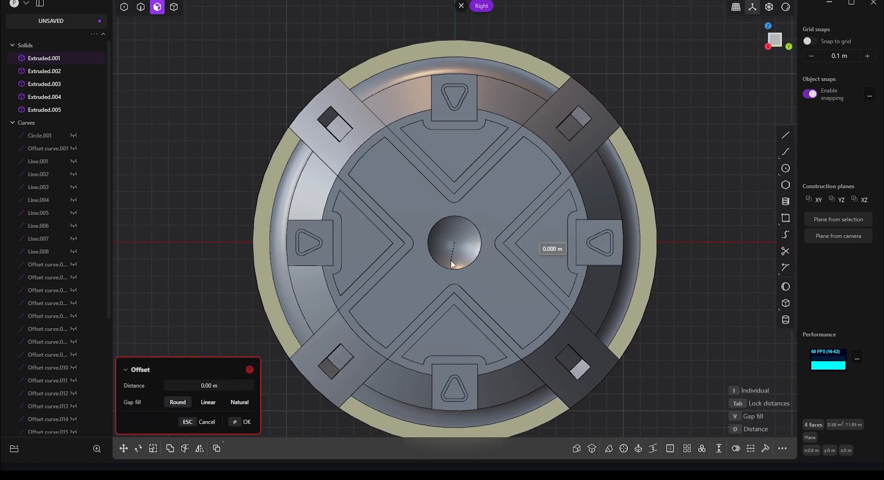
key(Escape)
key(Escape)
- Select the four flat outer rim faces between the cross arms and offset their outlines inward with Natural gap fill
middle_drag(583, 164, 648, 198)
click(449, 43)
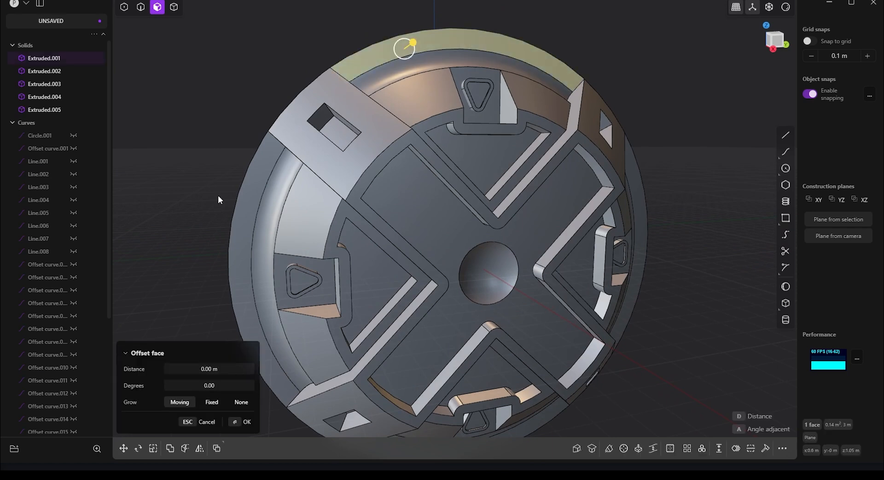
shift+click(243, 226)
shift+middle_drag(453, 419, 444, 341)
shift+click(451, 304)
middle_drag(607, 327, 529, 346)
shift+click(562, 142)
shift+middle_drag(596, 108, 623, 283)
shift+middle_drag(640, 396, 603, 331)
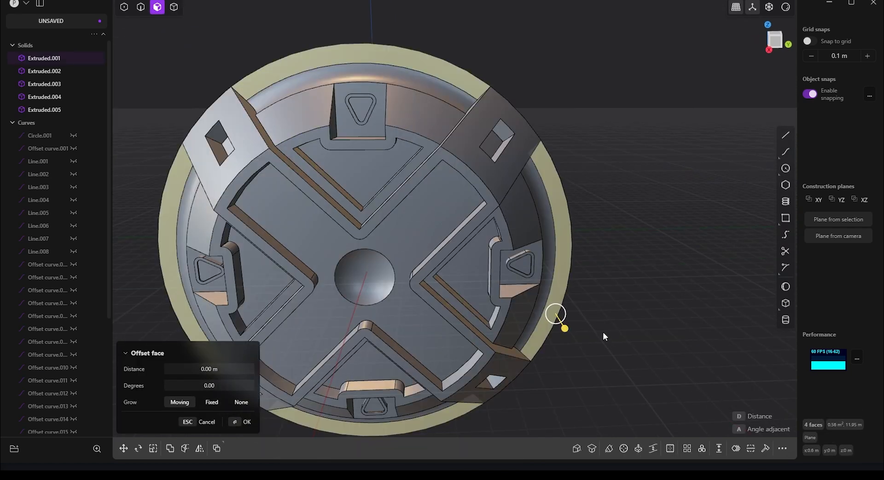
key(o)
key(d)
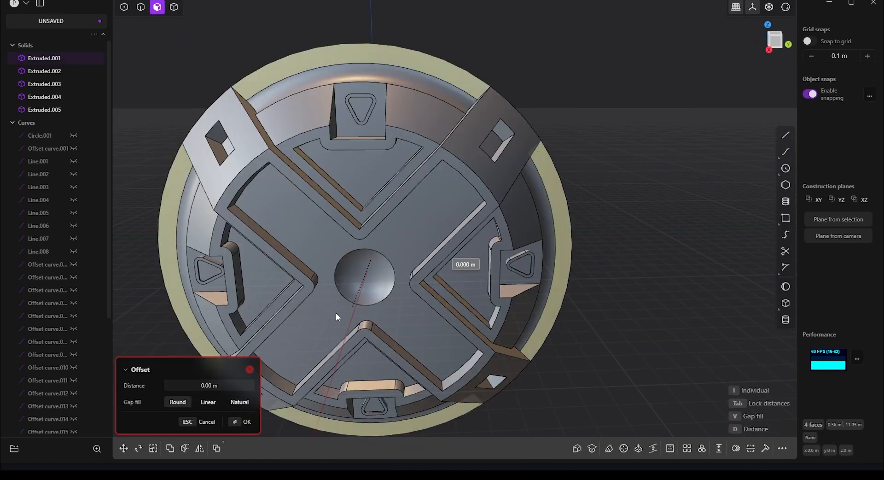
click(239, 402)
middle_drag(401, 266, 605, 248)
right_click(606, 243)
- Select the four narrow inset faces on the outer rim and offset them inward in depth to form curved grooves
click(567, 145)
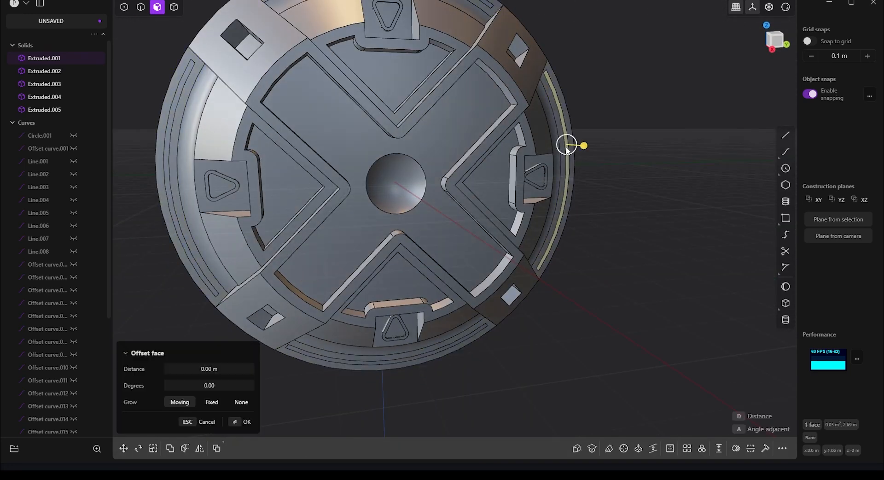
shift+middle_drag(569, 145, 603, 299)
shift+click(473, 120)
shift+middle_drag(473, 129, 589, 13)
shift+click(332, 167)
middle_drag(333, 177, 460, 185)
shift+click(445, 357)
middle_drag(445, 354, 482, 310)
drag(462, 292, 444, 289)
right_click(344, 281)
middle_drag(445, 288, 421, 224)
click(344, 281)
scroll(446, 251, up, 4)
click(426, 245)
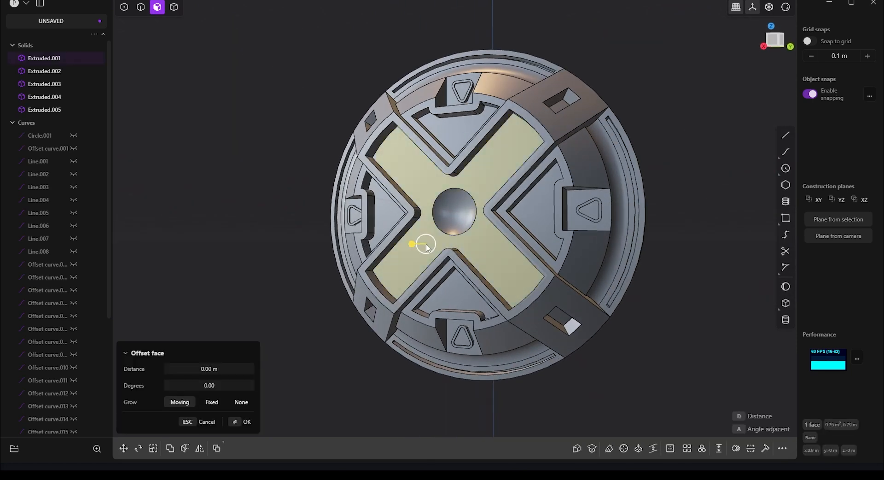
text(f)
text(fil)
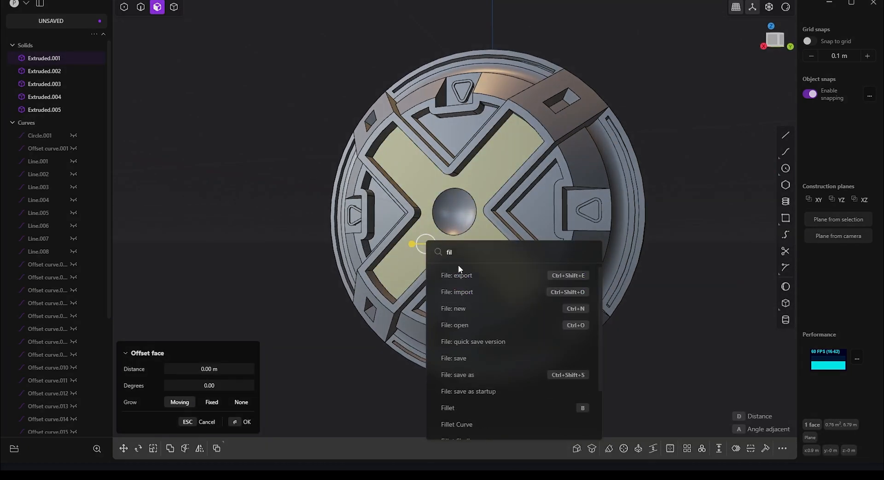
key(Escape)
click(498, 255)
drag(491, 255, 491, 255)
key(Escape)
middle_drag(453, 221, 622, 207)
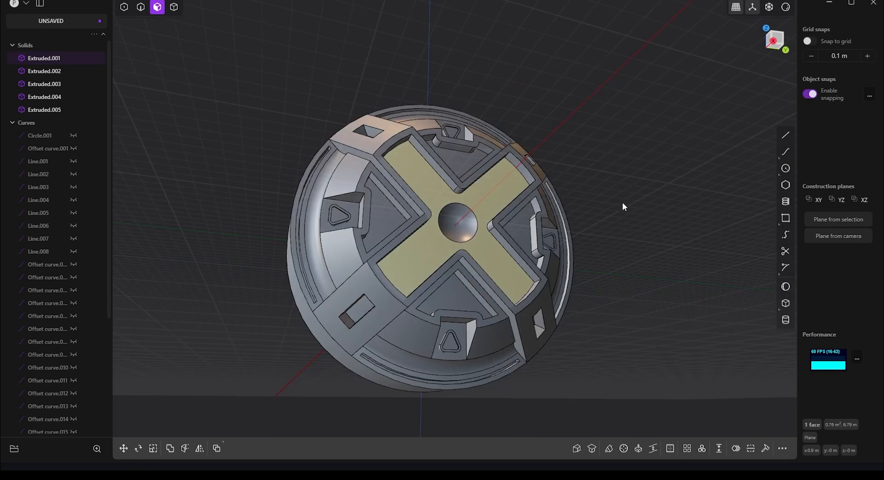
click(622, 203)
- Select all outline edges of the recessed cross face and bevel them with the Fillet tool
scroll(525, 180, up, 3)
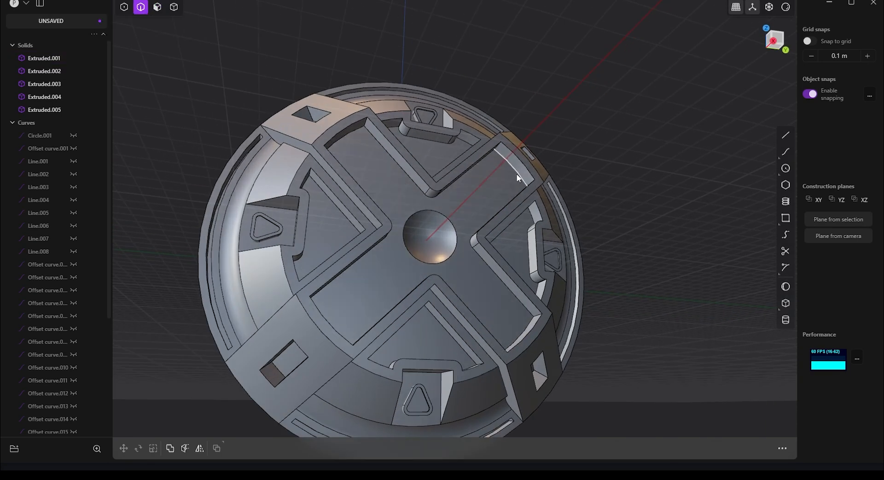
click(517, 174)
middle_drag(515, 175, 488, 164)
shift+double_click(448, 189)
middle_drag(446, 192, 485, 279)
shift+double_click(390, 231)
middle_drag(432, 299, 443, 209)
shift+double_click(385, 264)
shift+double_click(474, 197)
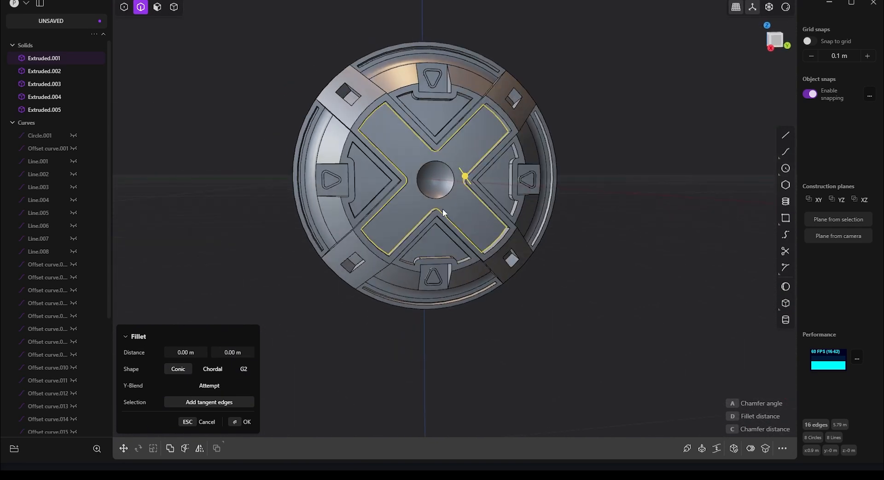
drag(465, 175, 459, 168)
middle_drag(458, 171, 437, 175)
drag(462, 175, 472, 182)
right_click(435, 188)
- Chamfer the circular edge of the central dimple by about 0.26 m
mouse_move(435, 188)
middle_down()
mouse_move(458, 179)
mouse_move(426, 185)
middle_up()
click(456, 179)
drag(449, 176, 463, 178)
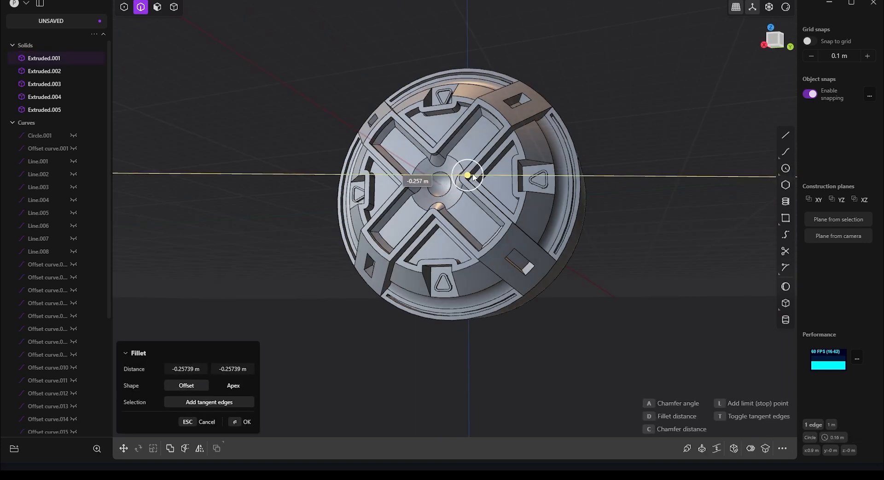
drag(570, 240, 566, 237)
middle_drag(436, 207, 428, 229)
key(Escape)
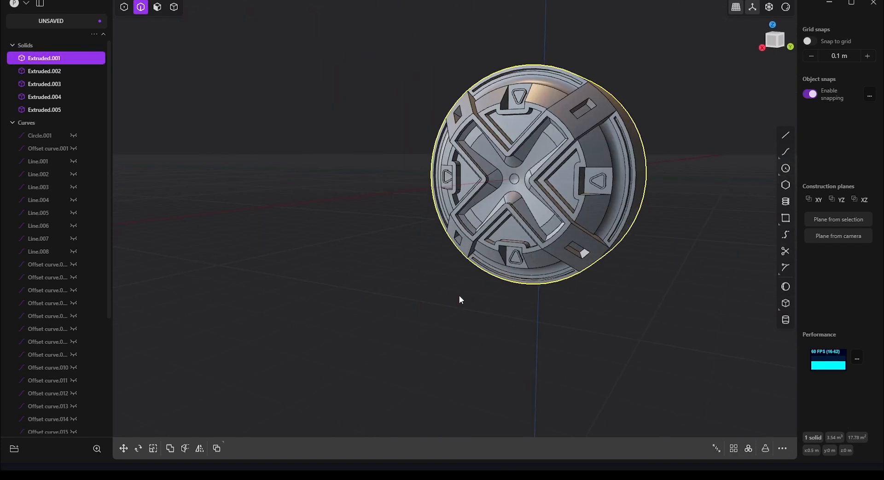
- Examine the wheel's cross arms, inset panels and rim grooves from several angles
click(459, 295)
shift+middle_drag(494, 163, 470, 174)
scroll(625, 171, up, 4)
middle_drag(625, 171, 547, 191)
click(664, 119)
middle_drag(643, 141, 589, 138)
drag(588, 137, 571, 125)
click(543, 244)
middle_drag(543, 248, 592, 140)
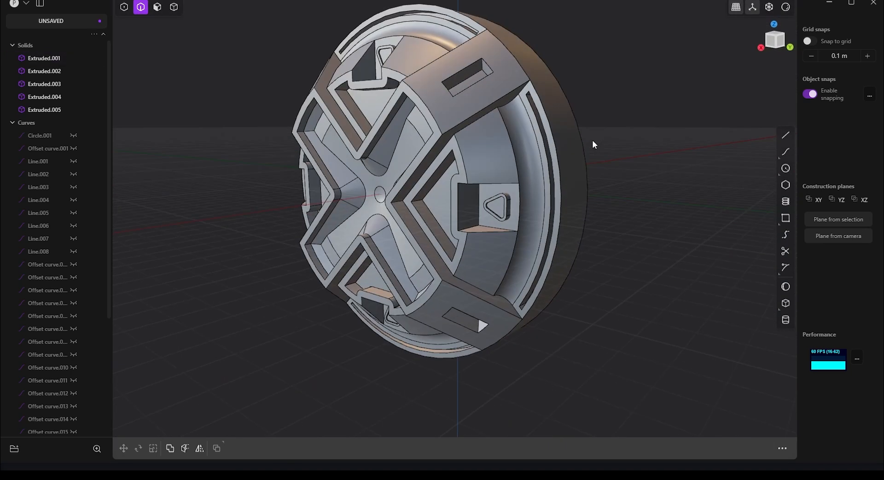
click(553, 133)
shift+middle_drag(512, 132, 575, 202)
drag(601, 159, 609, 151)
right_click(666, 191)
middle_drag(580, 283, 676, 288)
- Preview the model in red shading with and without edge lines and restore the grey shading
click(789, 9)
click(770, 44)
middle_drag(741, 85, 734, 101)
click(769, 8)
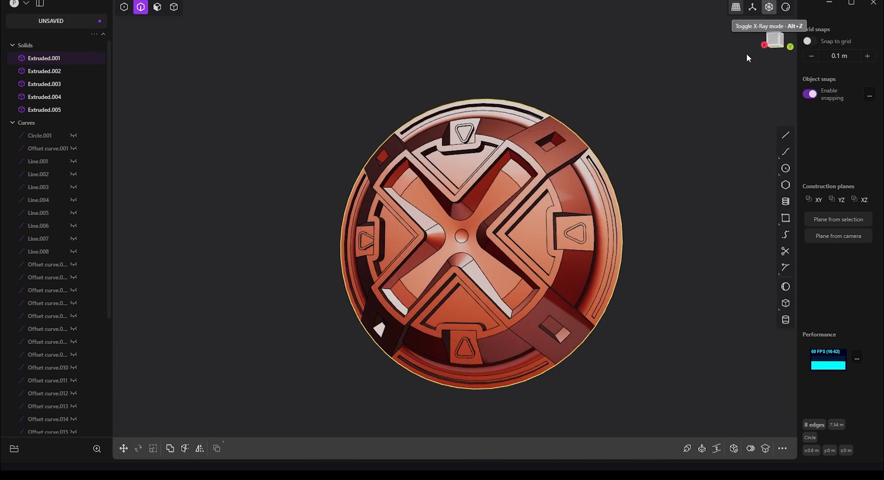
middle_drag(746, 54, 727, 76)
click(786, 8)
click(737, 157)
middle_drag(675, 265, 656, 317)
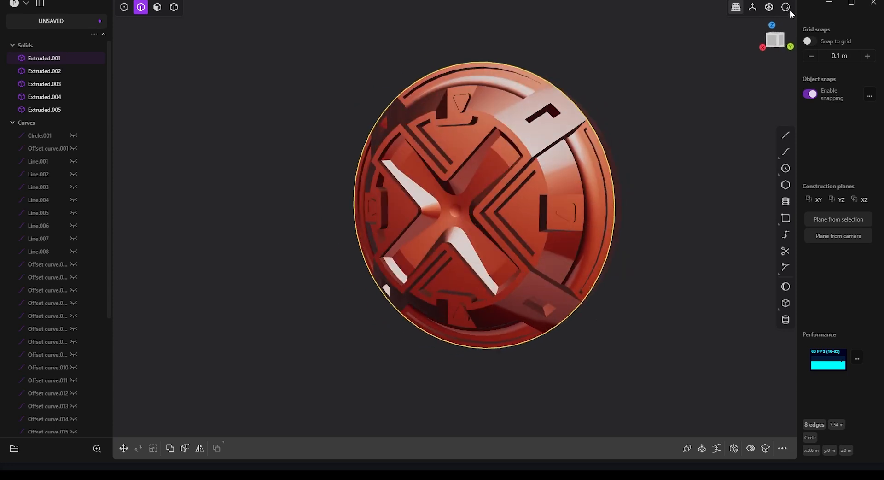
click(786, 8)
click(761, 86)
middle_drag(675, 186, 694, 241)
click(786, 8)
click(739, 157)
mouse_move(497, 216)
middle_down()
mouse_move(474, 212)
mouse_move(554, 192)
mouse_move(477, 166)
mouse_move(549, 245)
mouse_move(651, 286)
mouse_move(526, 213)
mouse_move(503, 213)
middle_up()
- Draw a circle of about 0.03 m radius at the middle of the upper inset panel
click(786, 168)
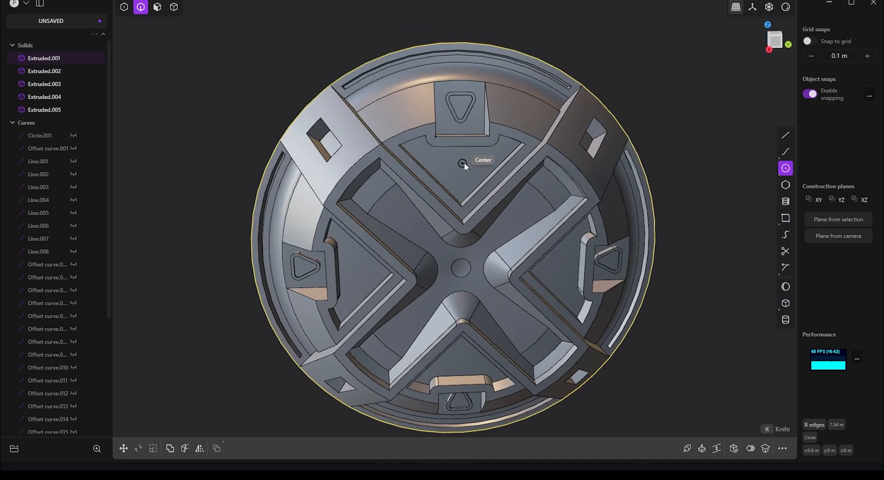
middle_drag(463, 189, 489, 187)
click(775, 41)
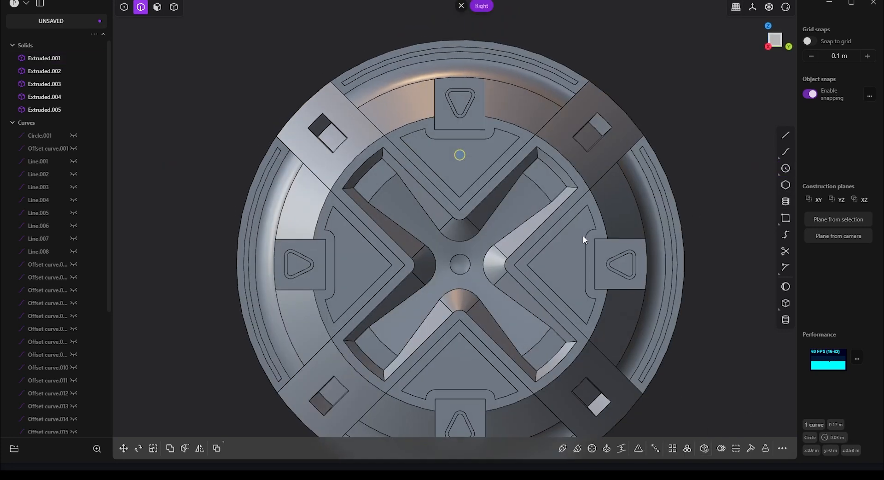
shift+middle_drag(583, 236, 592, 205)
click(157, 7)
click(470, 123)
key(e)
middle_drag(591, 124, 639, 126)
key(Escape)
key(e)
middle_drag(438, 152, 466, 178)
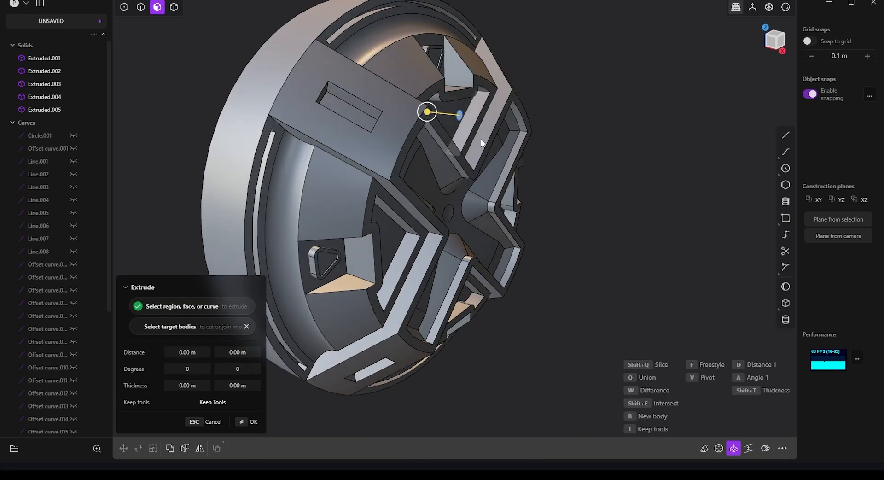
middle_drag(482, 142, 439, 133)
scroll(504, 134, down, 3)
scroll(506, 131, up, 3)
mouse_move(510, 117)
middle_down()
mouse_move(464, 126)
mouse_move(515, 129)
middle_up()
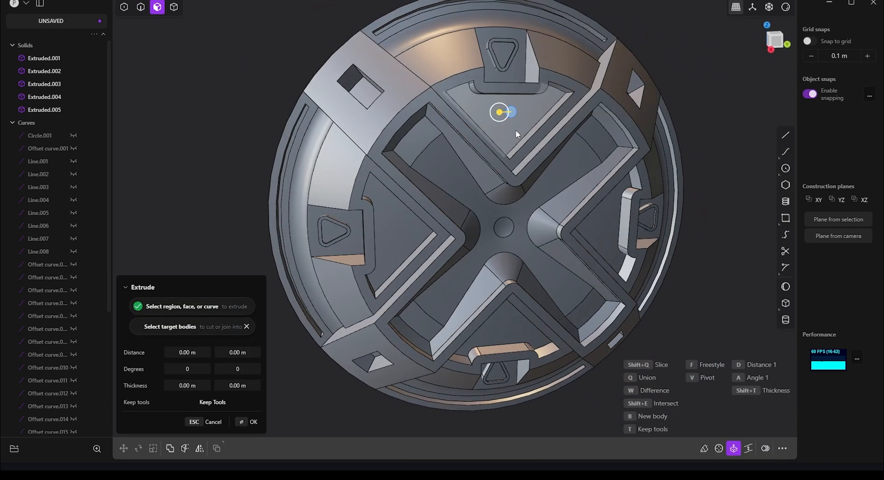
key(Escape)
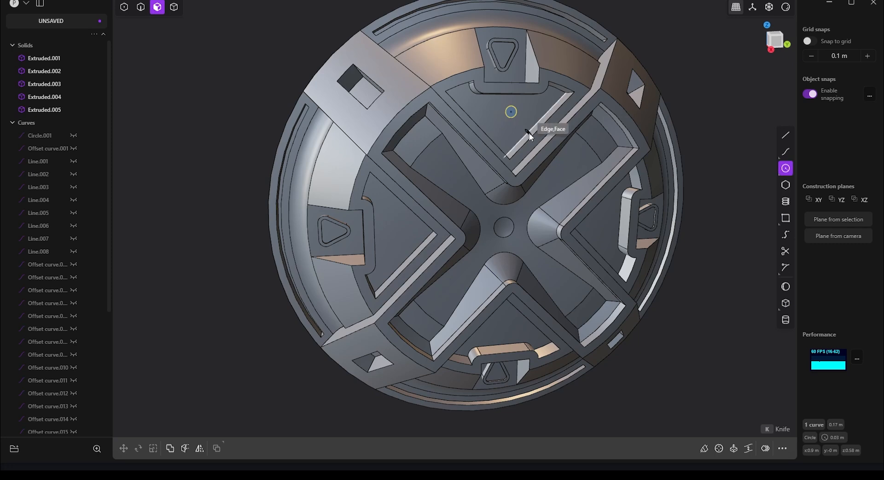
- Radial-array the small circle around the wheel's centre over 360 degrees with 4 copies
click(720, 448)
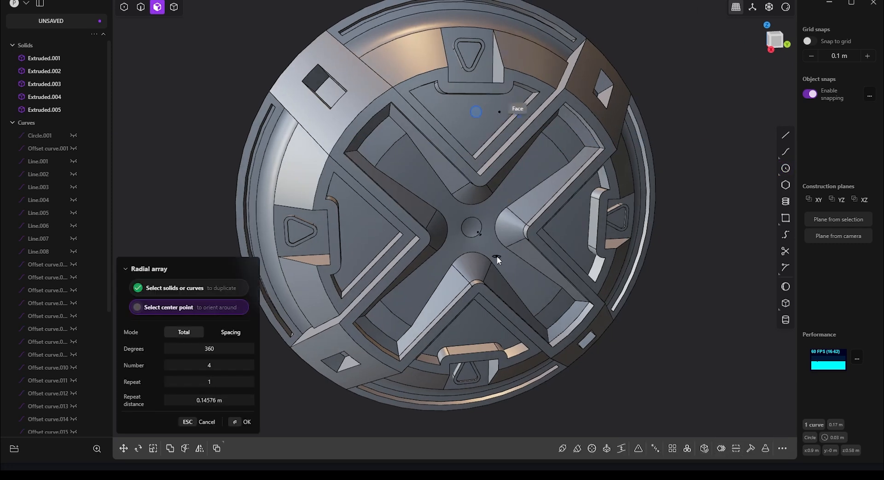
key(Escape)
key(KP_3)
click(687, 447)
click(477, 229)
key(Return)
middle_drag(460, 174, 520, 229)
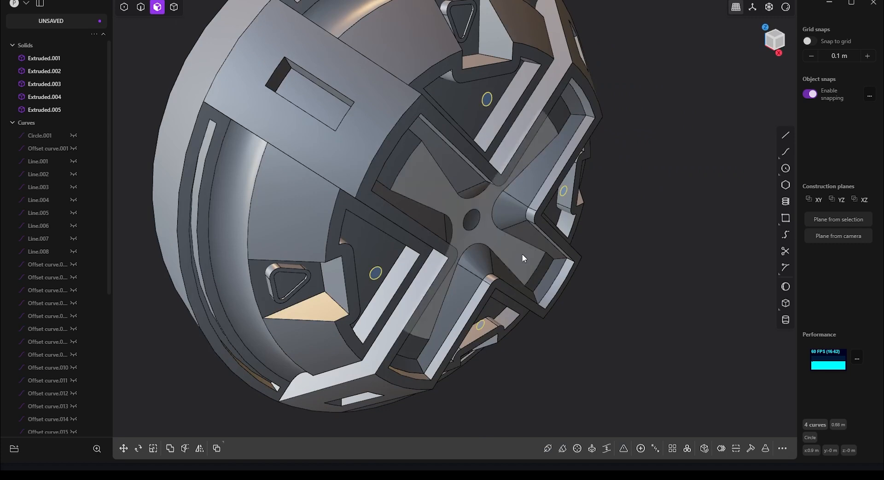
key(e)
drag(598, 206, 574, 199)
middle_drag(574, 199, 598, 195)
key(w)
key(Escape)
key(Escape)
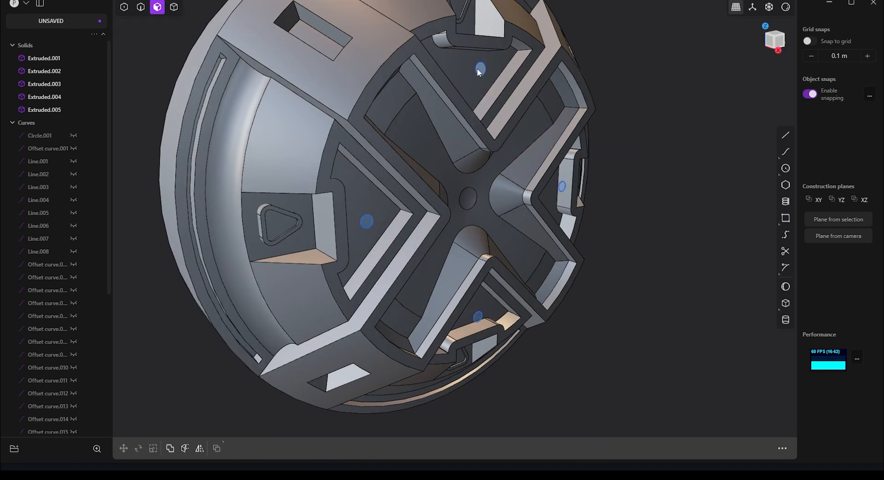
- Select the four circular regions on the inset panels and extrude them about 0.14 m into separate cylinders
click(480, 69)
shift+click(564, 187)
key(e)
click(366, 224)
middle_drag(366, 224, 385, 209)
drag(340, 203, 322, 191)
middle_drag(676, 196, 675, 217)
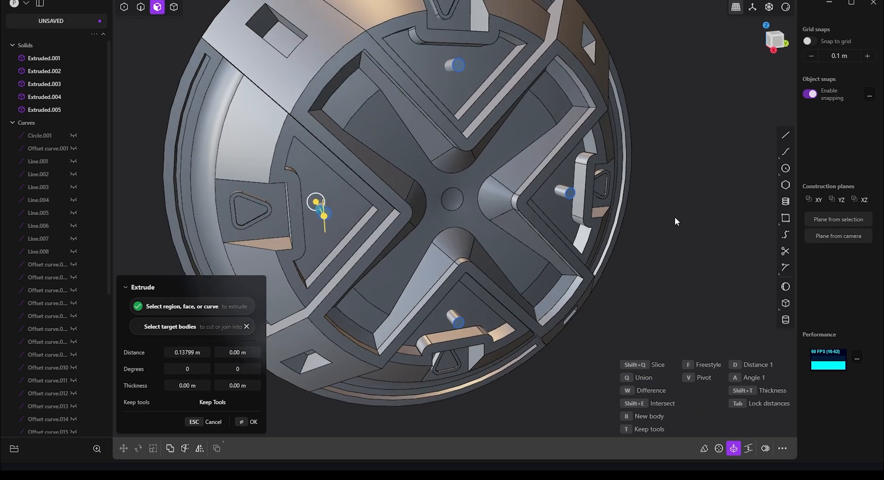
key(Return)
click(332, 60)
key(Escape)
- Subtract the four small cylinders from the main wheel body with a Boolean difference
click(177, 8)
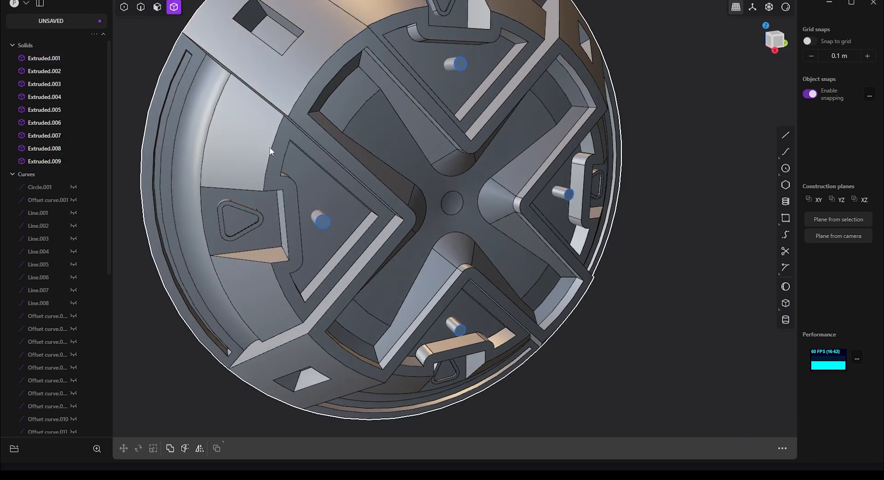
click(269, 147)
key(q)
click(454, 65)
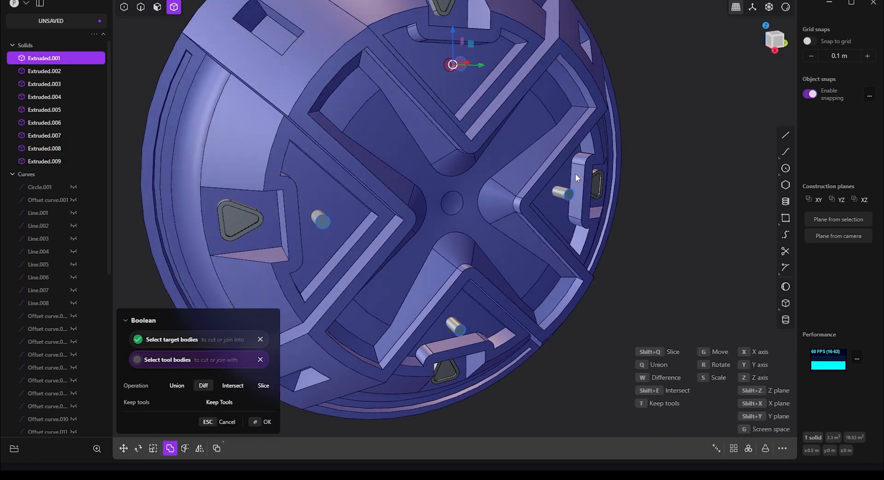
click(312, 225)
key(Return)
middle_drag(695, 248, 581, 258)
- Hide the four small circle curves, Circle.003 to Circle.006
scroll(57, 274, down, 5)
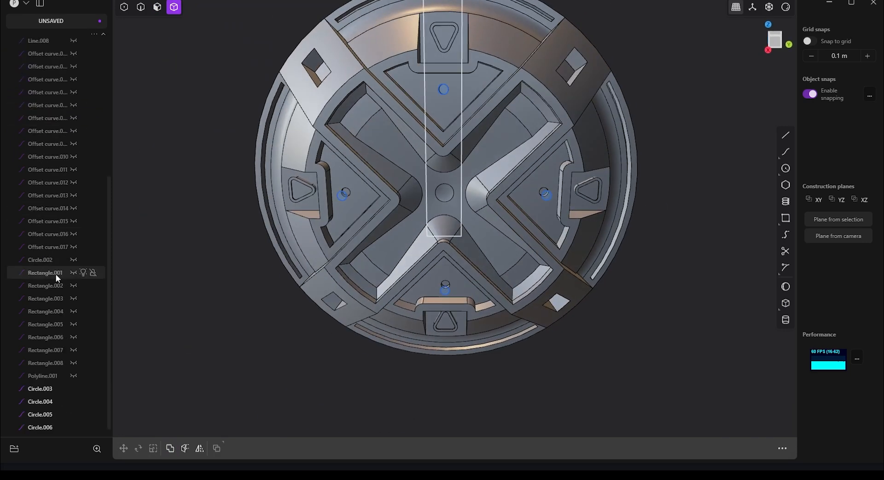
click(51, 388)
click(73, 417)
middle_drag(543, 176, 542, 152)
shift+middle_drag(518, 99, 520, 123)
middle_drag(520, 122, 540, 120)
click(159, 10)
shift+middle_drag(571, 60, 551, 74)
drag(656, 38, 177, 459)
middle_drag(626, 110, 634, 111)
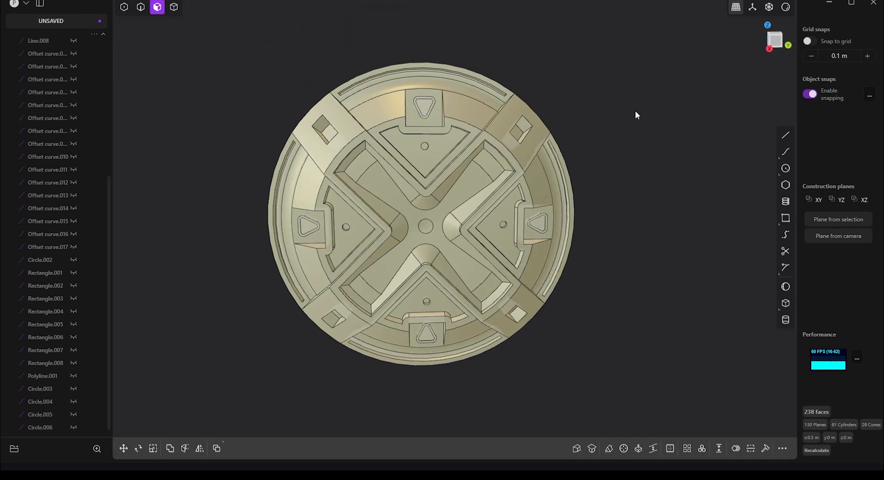
click(633, 110)
click(141, 7)
drag(642, 7, 265, 433)
click(245, 222)
- Select the four curved groove floor faces on the outer rim and move them about 0.033 m outward along X
scroll(395, 64, up, 2)
middle_drag(354, 86, 415, 71)
scroll(417, 85, up, 4)
click(159, 8)
click(415, 71)
scroll(415, 72, down, 4)
middle_drag(241, 227, 243, 184)
scroll(244, 184, up, 3)
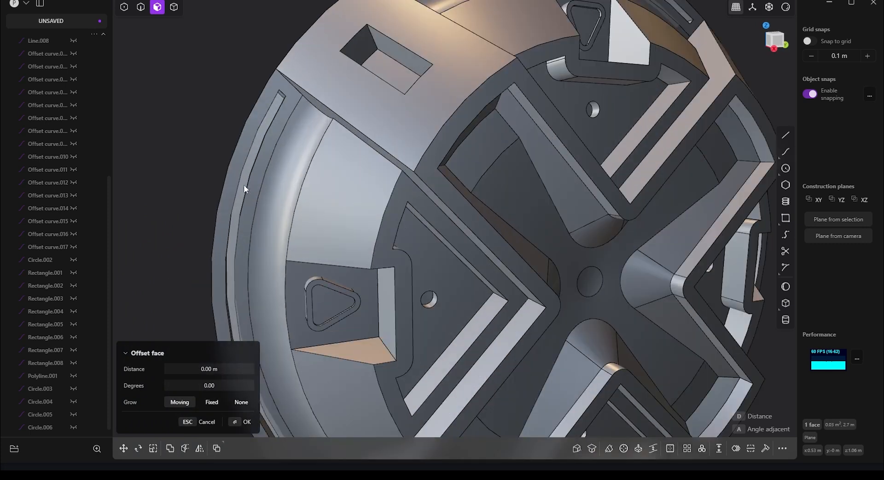
shift+click(244, 184)
scroll(244, 184, down, 3)
middle_drag(533, 185, 407, 220)
scroll(597, 254, up, 4)
shift+click(597, 255)
scroll(597, 255, down, 4)
scroll(508, 182, up, 5)
shift+click(497, 198)
scroll(497, 198, down, 4)
scroll(390, 208, up, 4)
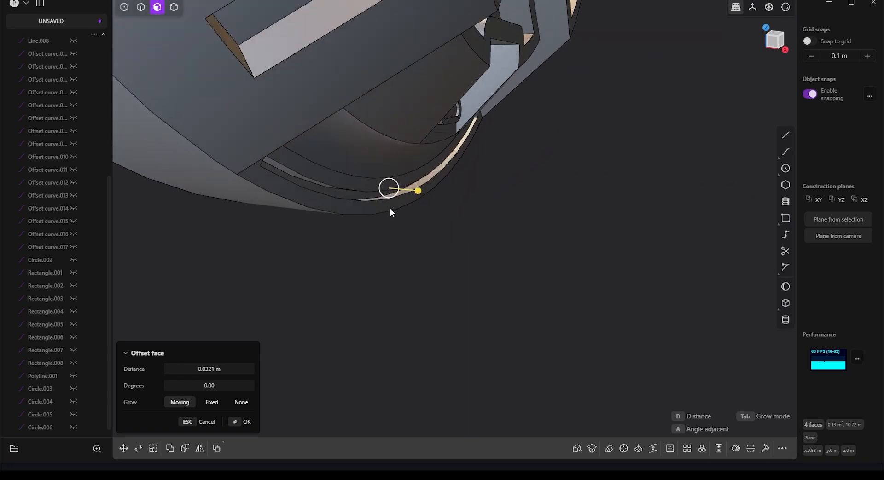
drag(441, 194, 425, 205)
key(g)
middle_drag(399, 191, 421, 67)
mouse_move(421, 68)
mouse_down()
mouse_move(467, 67)
mouse_move(428, 79)
mouse_up()
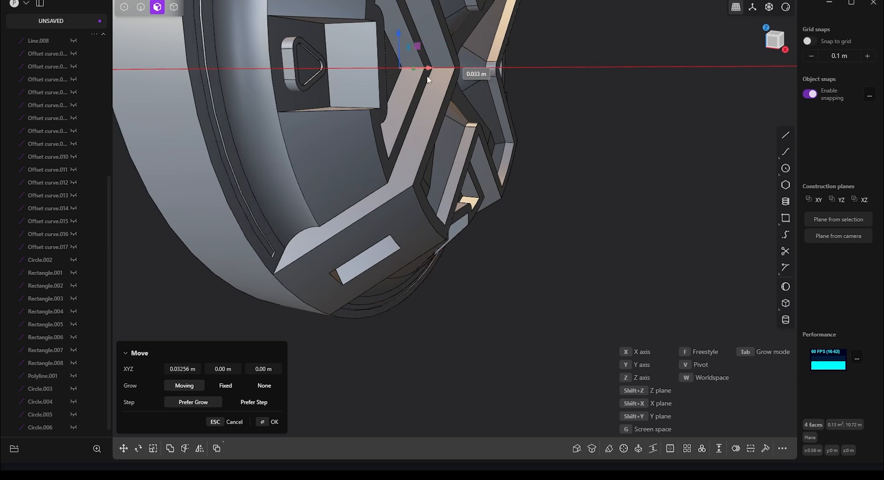
key(Return)
- Try to chamfer all edges of the whole model by about 0.022 m
scroll(505, 258, down, 3)
middle_drag(505, 258, 322, 138)
key(2)
drag(623, 14, 127, 391)
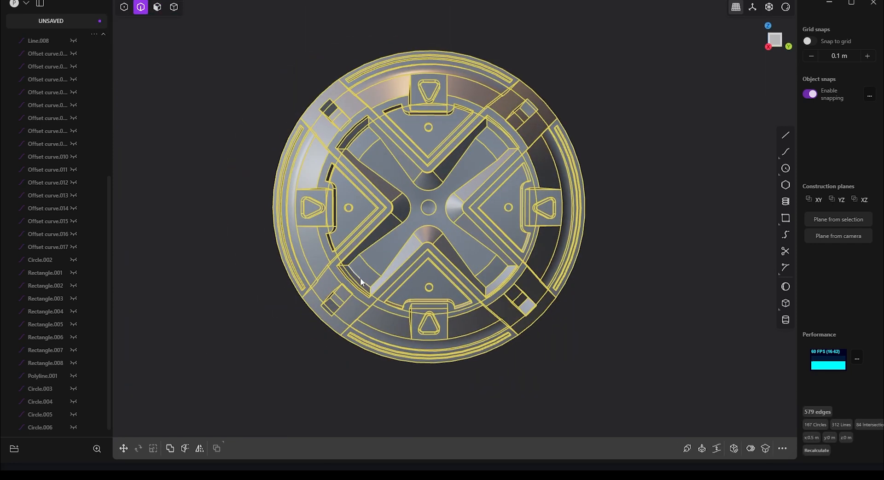
key(f)
scroll(554, 207, up, 5)
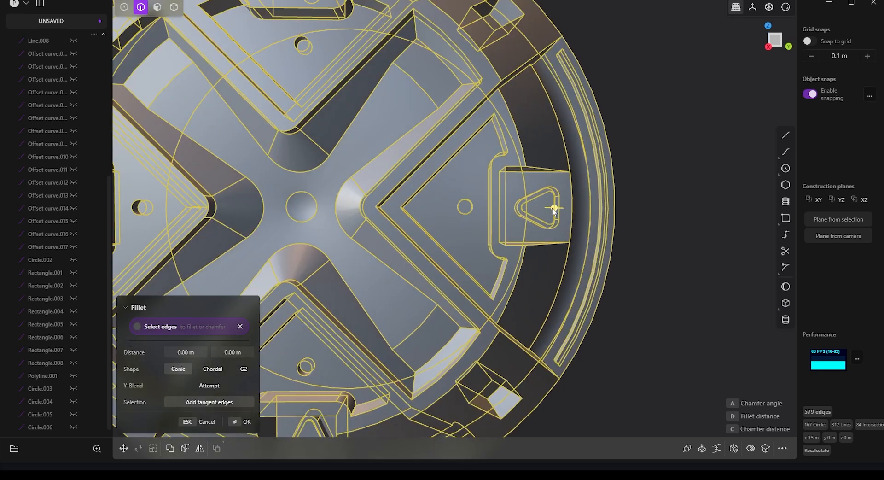
click(555, 208)
drag(554, 208, 557, 209)
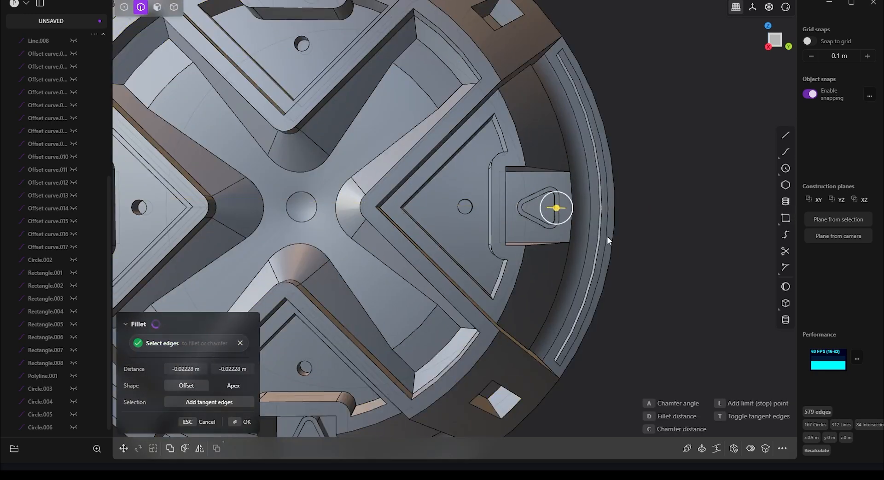
key(Escape)
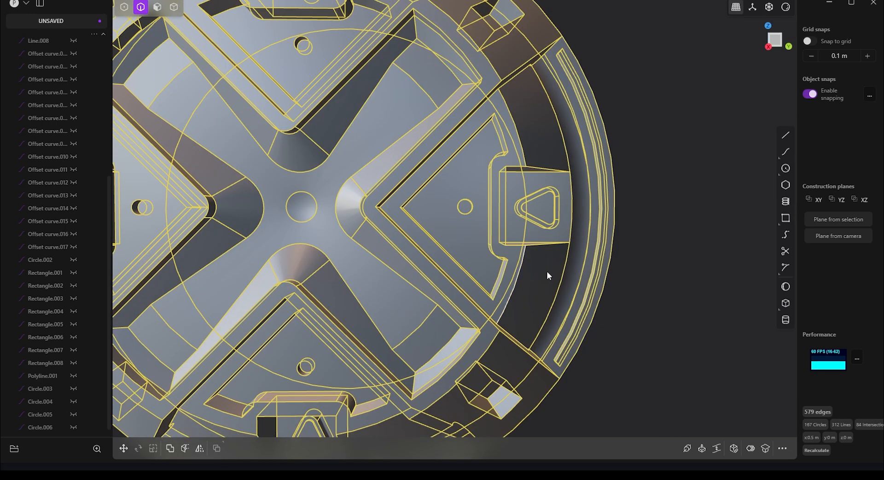
- Clear the edge selection and hide the four triangular block solids, Extruded.002 to Extruded.005
scroll(570, 271, down, 3)
key(Escape)
scroll(46, 108, up, 5)
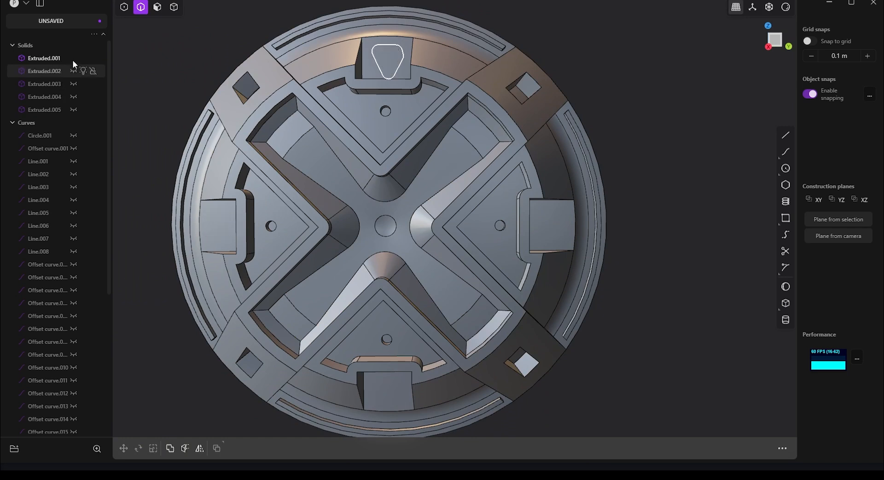
scroll(444, 175, down, 3)
- Try to fillet all edges of the main wheel body by about 0.009 m
click(388, 255)
middle_drag(388, 255, 409, 156)
key(f)
scroll(514, 181, up, 5)
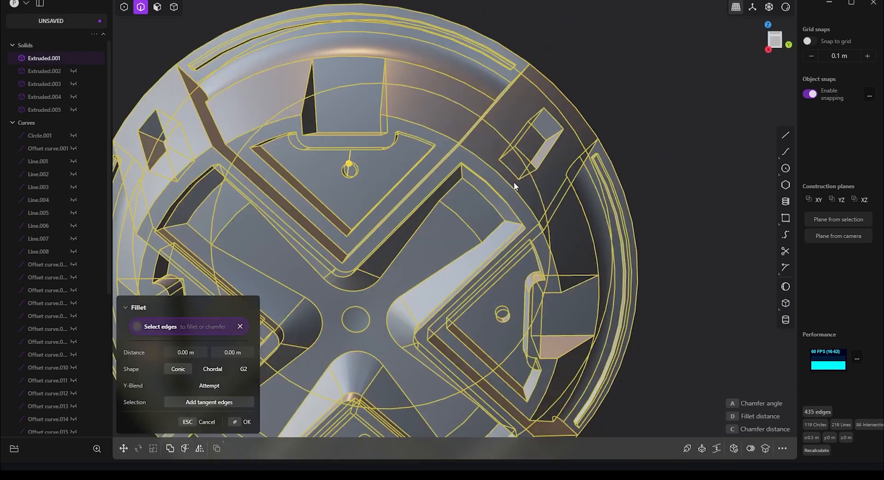
middle_drag(514, 182, 335, 170)
click(339, 173)
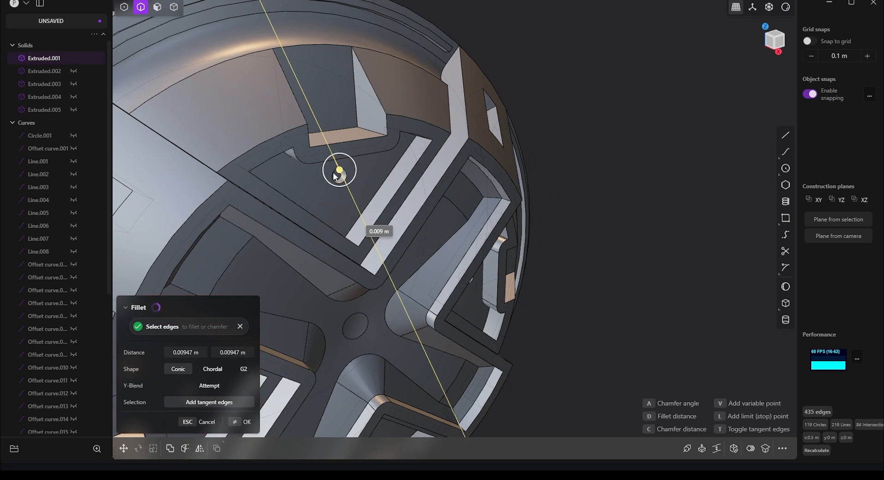
drag(335, 174, 340, 170)
key(Escape)
- Reselect all edges of the main body and try chamfering and filleting them at other distances
middle_drag(258, 392, 374, 216)
double_click(460, 168)
shift+double_click(498, 194)
key(Escape)
key(ctrl+a)
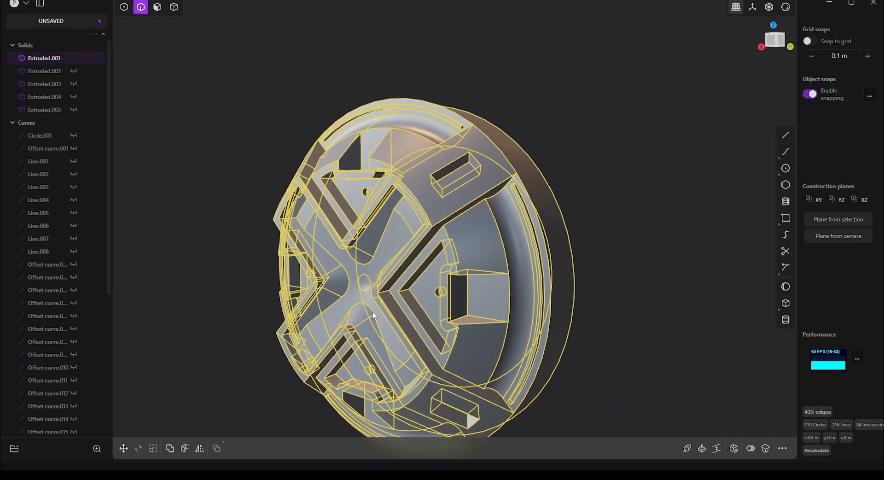
key(b)
drag(369, 187, 363, 304)
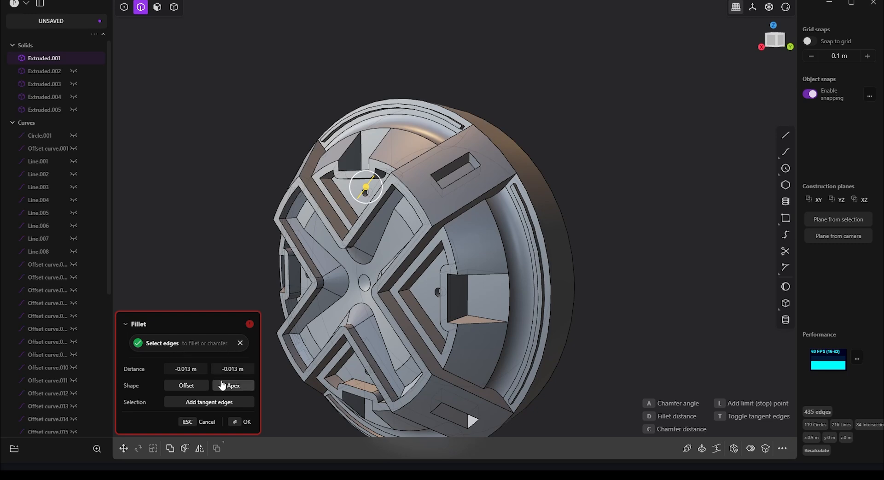
drag(367, 193, 364, 193)
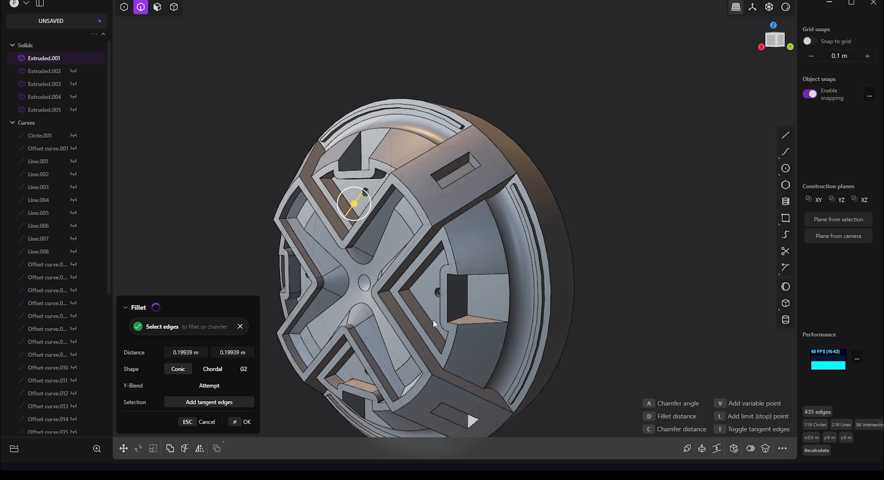
key(Escape)
- Select the long outline edges of the raised cross arms and bevel them with the Fillet tool
click(497, 214)
middle_drag(389, 177, 432, 189)
click(416, 188)
shift+click(436, 166)
key(b)
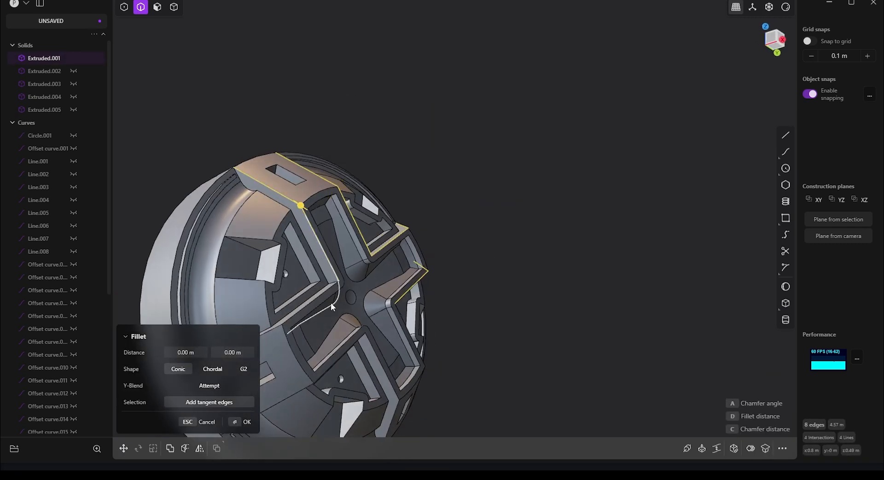
middle_drag(331, 302, 350, 324)
click(350, 324)
click(394, 368)
middle_drag(395, 368, 441, 322)
click(363, 361)
drag(450, 325, 453, 332)
key(Return)
click(627, 256)
- In the Right view, draw a vertical line about 2.75 m long through the wheel's centre
middle_drag(435, 132, 481, 175)
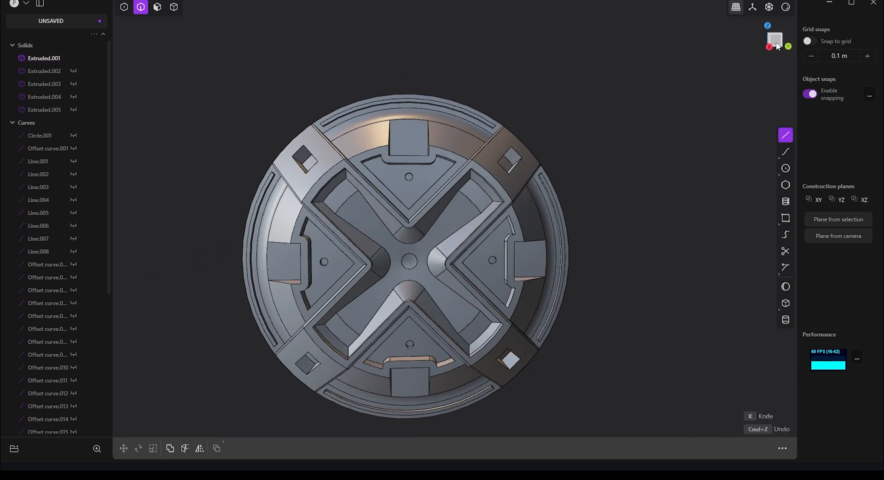
click(776, 44)
click(422, 368)
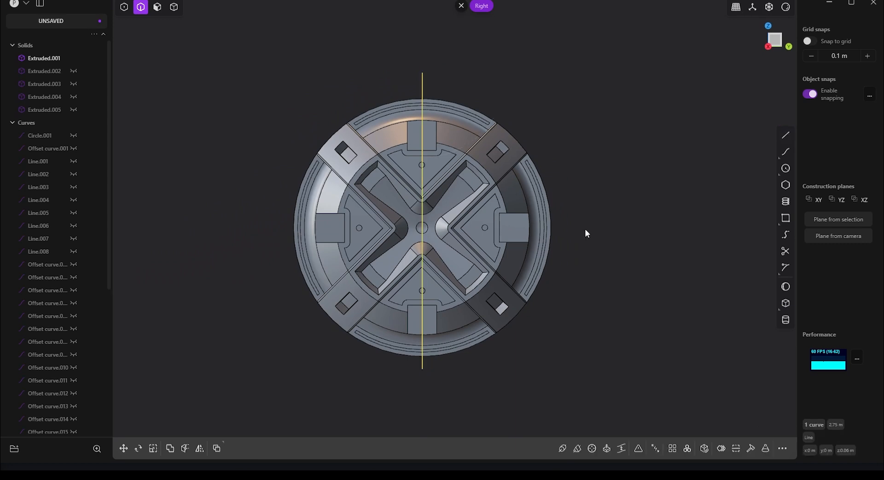
- Draw a horizontal line through the wheel's centre, extending past the rim on both sides
click(788, 136)
click(561, 227)
click(256, 227)
- Extrude the vertical centre line into a sheet that passes through the whole wheel
click(422, 85)
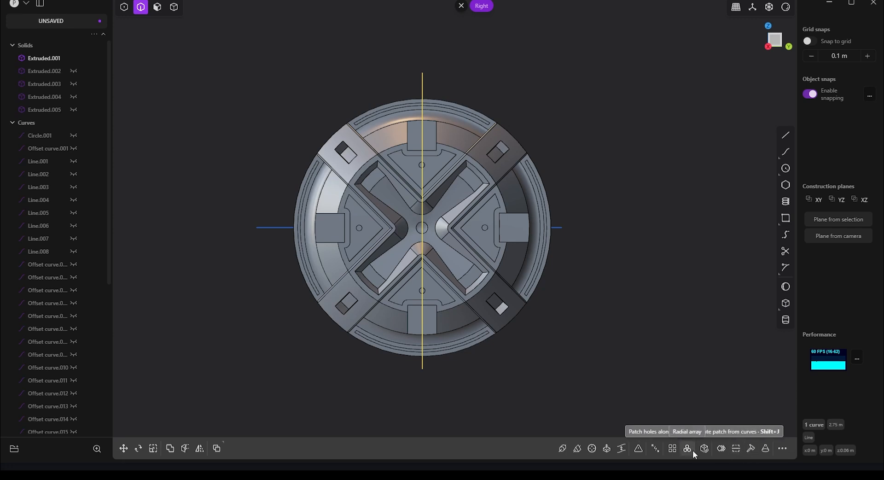
shift+middle_drag(610, 245, 625, 254)
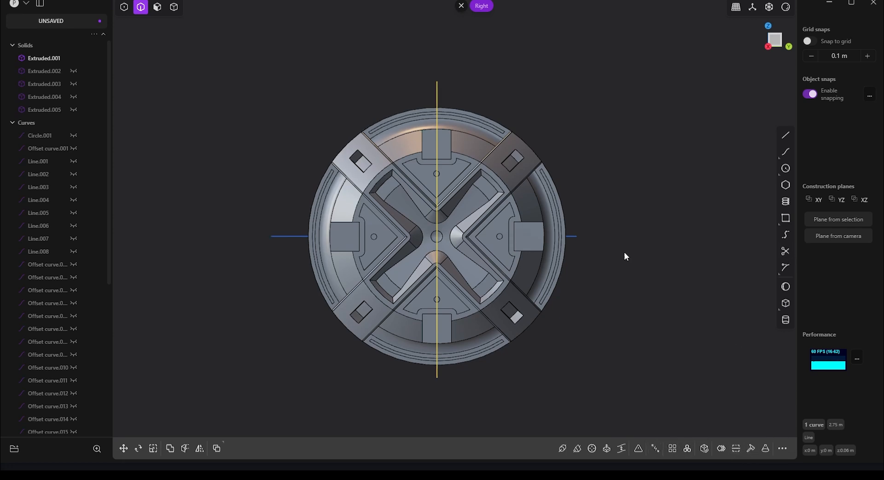
middle_drag(439, 98, 420, 114)
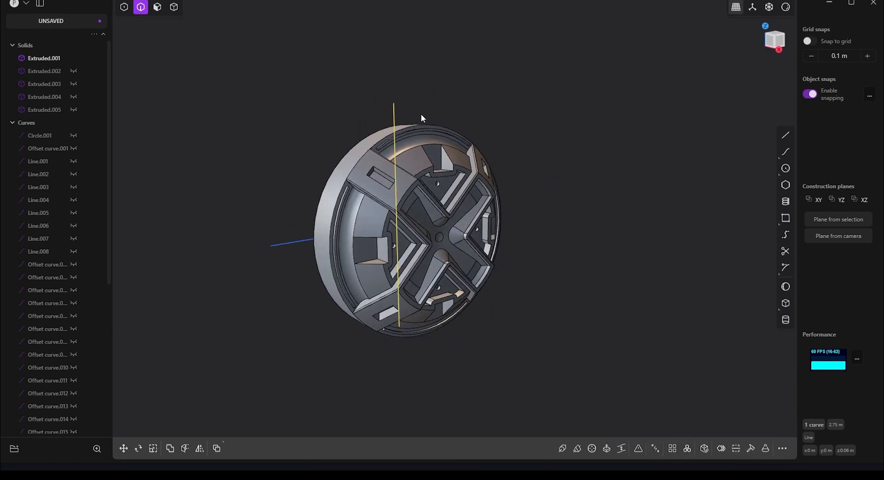
key(e)
drag(424, 230, 551, 224)
right_click(554, 224)
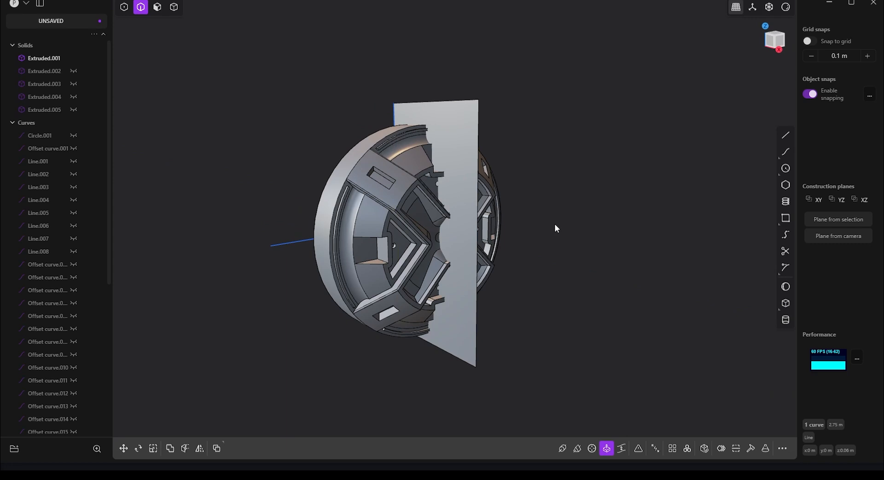
- Extrude the horizontal centre line into a second sheet crossing the wheel
click(296, 242)
shift+middle_drag(297, 242, 315, 273)
key(e)
drag(332, 280, 431, 313)
right_click(433, 314)
- Try a Boolean on the wheel body with the two crossing sheets as tools, and hide both sheets
middle_drag(611, 333, 350, 206)
click(225, 85)
click(173, 7)
click(368, 204)
key(q)
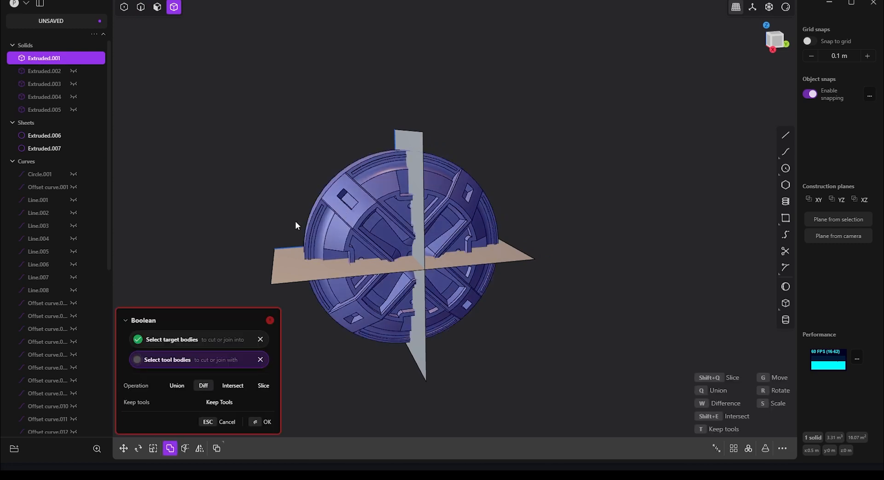
click(224, 389)
click(415, 244)
mouse_move(401, 245)
middle_down()
mouse_move(370, 269)
mouse_move(375, 244)
mouse_move(390, 248)
middle_up()
click(370, 269)
middle_drag(360, 282, 484, 235)
key(Return)
click(482, 134)
click(73, 136)
click(73, 148)
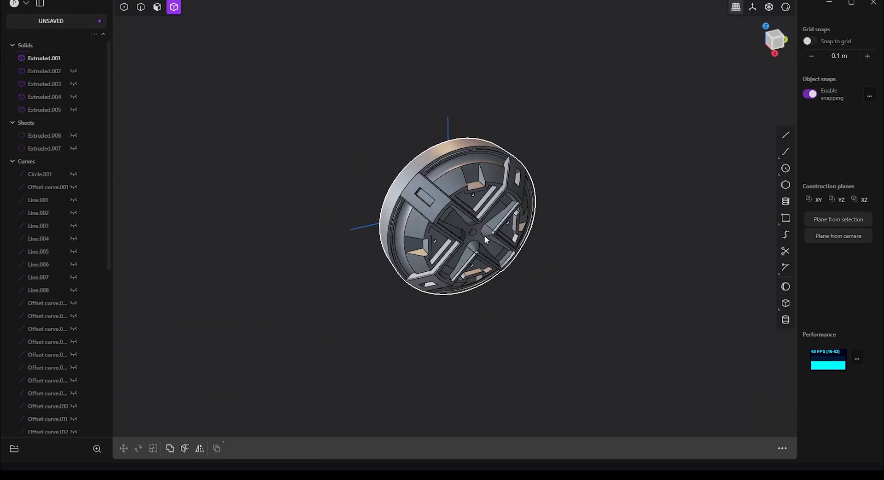
- Undo the first Boolean and try to slice the wheel body with both crossing sheets
key(ctrl+z)
key(ctrl+z)
click(422, 178)
key(q)
click(263, 386)
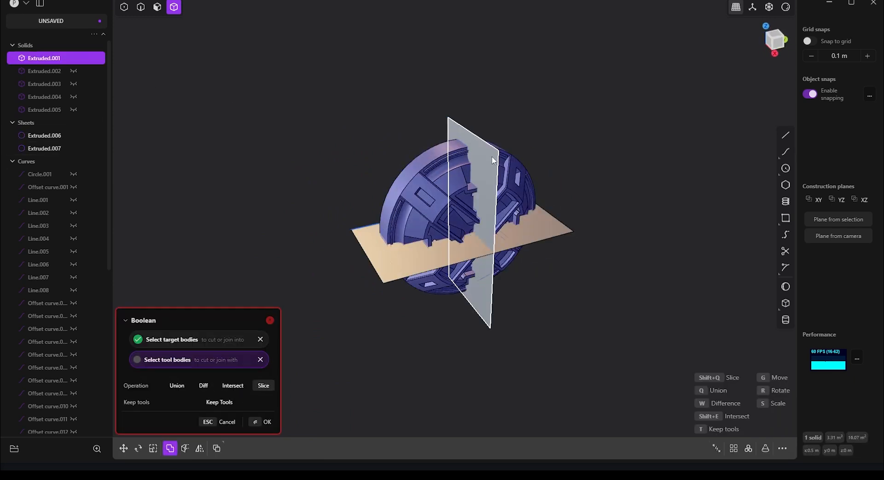
click(482, 229)
click(396, 266)
middle_drag(441, 291, 507, 297)
mouse_move(467, 228)
mouse_down()
mouse_move(479, 228)
mouse_move(474, 235)
mouse_up()
key(Escape)
- Undo the slice attempt and the extrusions of both centre lines
middle_drag(617, 271, 526, 265)
scroll(619, 279, up, 4)
key(ctrl+z)
key(ctrl+z)
key(ctrl+z)
key(ctrl+z)
key(ctrl+z)
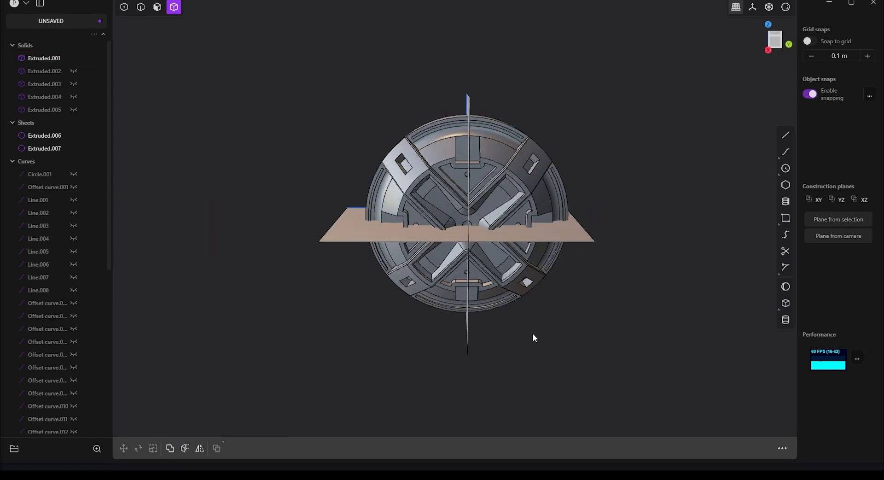
middle_drag(534, 327, 569, 327)
key(ctrl+z)
key(ctrl+z)
middle_drag(498, 318, 522, 315)
key(ctrl+z)
click(366, 162)
key(q)
click(264, 385)
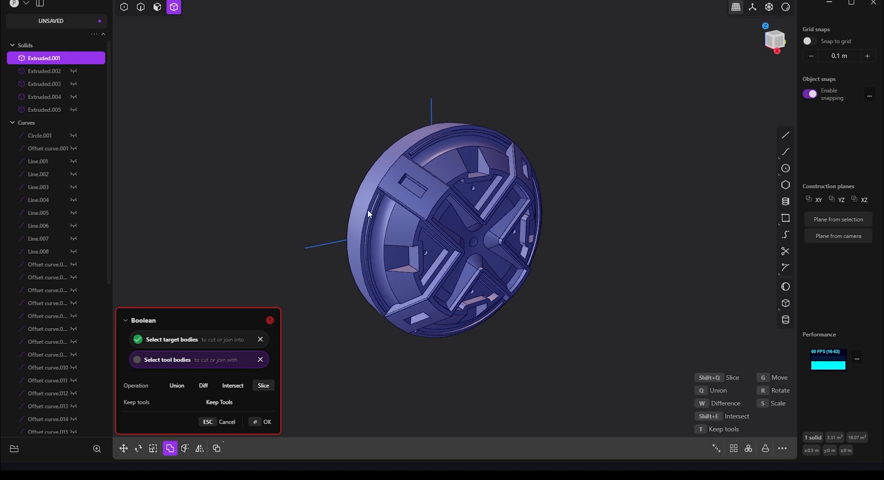
click(224, 426)
- Enable all selection modes so that points, edges, faces and solids can be picked on the wheel
middle_drag(548, 297, 612, 296)
shift+middle_drag(559, 207, 518, 227)
scroll(519, 228, up, 4)
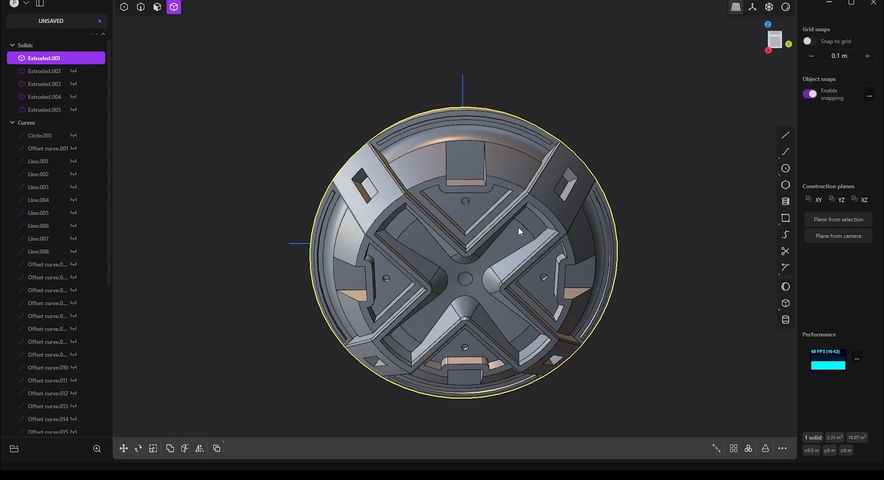
middle_drag(465, 230, 520, 228)
shift+middle_drag(547, 173, 426, 190)
scroll(426, 189, up, 3)
click(172, 11)
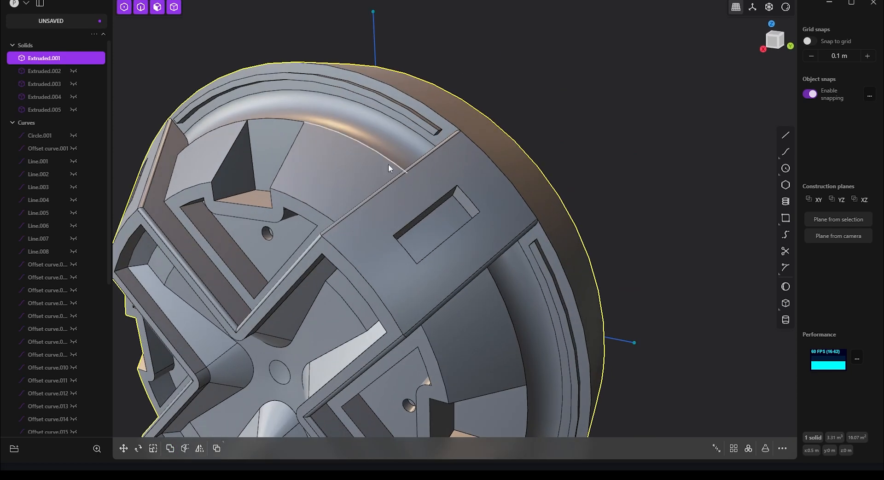
- Fillet the edges of the rectangular recess in the upper-right cross arm
click(442, 197)
key(b)
click(467, 197)
click(466, 223)
click(409, 255)
middle_drag(452, 239, 461, 211)
click(454, 206)
click(461, 212)
click(450, 206)
click(442, 199)
click(424, 270)
middle_drag(423, 269, 410, 235)
click(446, 217)
click(411, 246)
drag(409, 236, 411, 227)
key(Return)
- Try to fillet the curved rim edge beside the cross arm with the rounded recess
click(501, 161)
key(b)
click(460, 100)
mouse_move(514, 183)
middle_down()
mouse_move(512, 263)
mouse_move(510, 181)
middle_up()
click(510, 182)
click(424, 103)
key(Escape)
- Try to chamfer two circular edges of the wheel's rim by about 0.004 m
click(528, 213)
key(b)
click(431, 103)
drag(432, 102, 432, 104)
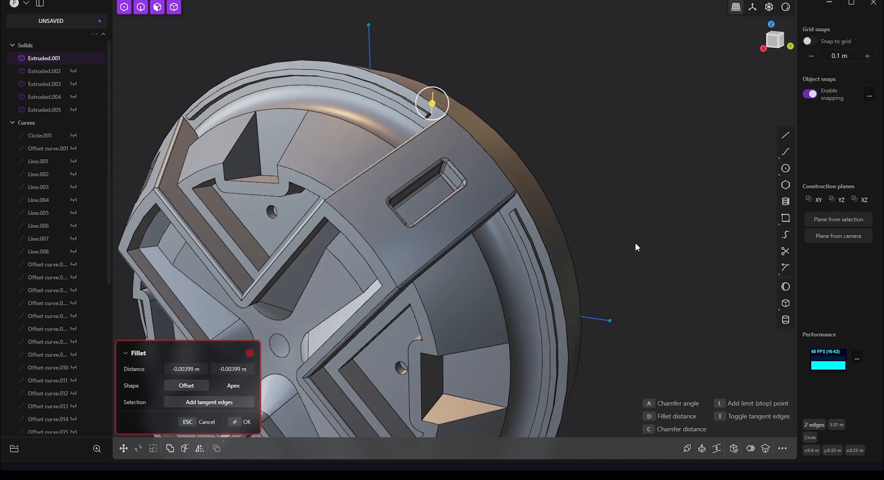
key(Escape)
key(b)
key(Escape)
scroll(598, 180, down, 2)
key(Escape)
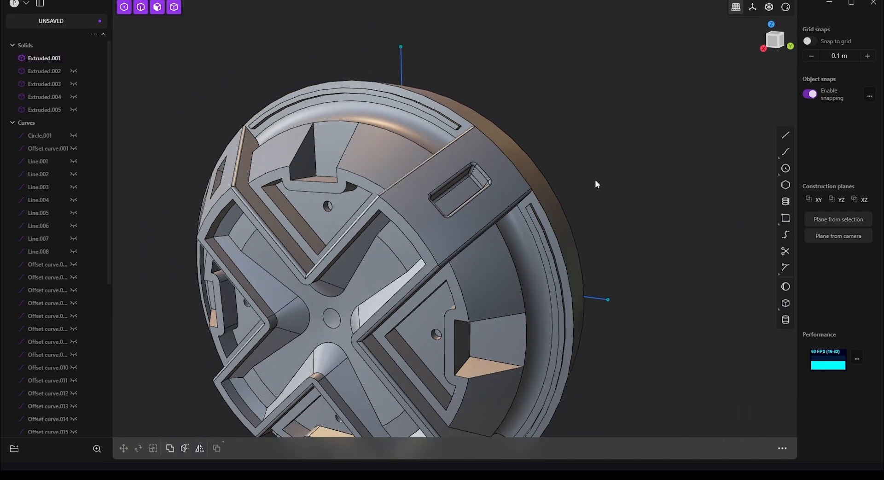
- Try to fillet the outermost circular edge of the wheel's rim
middle_drag(594, 184, 557, 223)
click(556, 217)
key(b)
drag(551, 224, 656, 225)
key(Return)
middle_drag(656, 226, 477, 199)
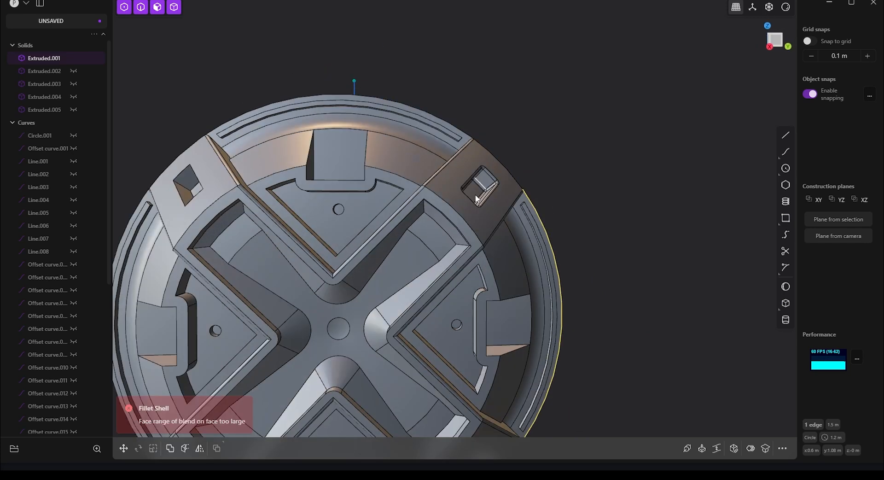
- Reselect the wheel's outer rim edge and try the fillet again
middle_drag(571, 195, 570, 257)
click(542, 248)
key(o)
key(Escape)
middle_drag(635, 256, 571, 258)
click(559, 256)
key(b)
drag(559, 256, 561, 261)
key(Escape)
- Try offsetting the wheel's flat back face inward by about 0.63 m
click(576, 254)
middle_drag(576, 254, 673, 244)
drag(673, 244, 604, 250)
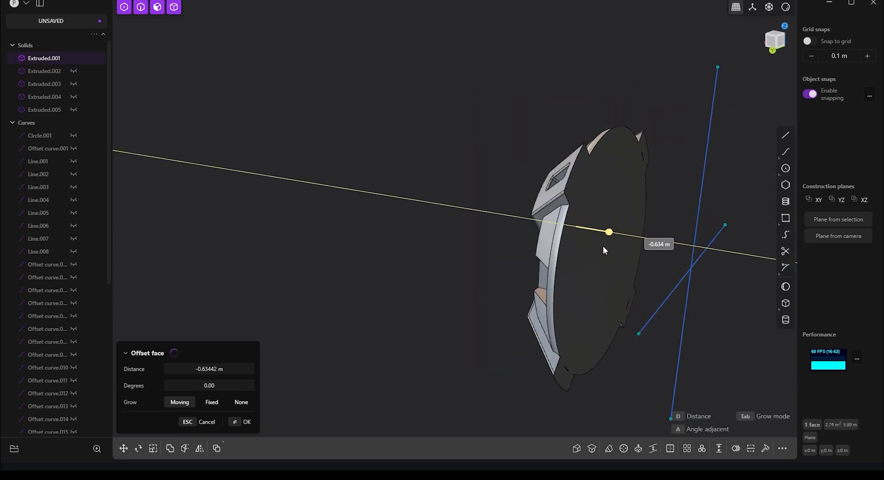
middle_drag(604, 250, 677, 244)
drag(568, 228, 573, 226)
key(Return)
middle_drag(573, 161, 710, 214)
key(f)
middle_drag(581, 295, 605, 208)
key(Escape)
key(Escape)
- Try several other inward offset depths for the wheel's back face, undoing each one
click(634, 215)
click(661, 190)
click(648, 195)
drag(678, 203, 603, 200)
mouse_move(534, 200)
middle_down()
mouse_move(597, 208)
mouse_move(544, 205)
middle_up()
key(ctrl+z)
drag(663, 212, 597, 208)
middle_drag(576, 214, 681, 216)
key(ctrl+z)
drag(700, 205, 647, 202)
middle_drag(645, 206, 563, 234)
drag(575, 218, 574, 218)
middle_drag(623, 236, 701, 240)
click(247, 424)
key(ctrl+z)
- Offset the flat back face inward far enough to cut away the grooved outer rim
drag(649, 216, 593, 216)
key(Return)
middle_drag(589, 228, 652, 162)
scroll(662, 169, up, 3)
scroll(651, 162, down, 1)
- Switch to edge selection and try to fillet all edges of the shortened wheel body
click(140, 8)
shift+middle_drag(654, 261, 581, 221)
key(ctrl+a)
key(b)
scroll(416, 216, up, 2)
middle_drag(415, 212, 339, 229)
drag(322, 215, 324, 216)
click(242, 341)
click(784, 185)
middle_drag(705, 221, 580, 253)
key(Escape)
key(Escape)
- Try to fillet the edges beside the X-shaped recess near one of the windowed outer blocks
middle_drag(734, 233, 612, 201)
click(610, 198)
click(580, 225)
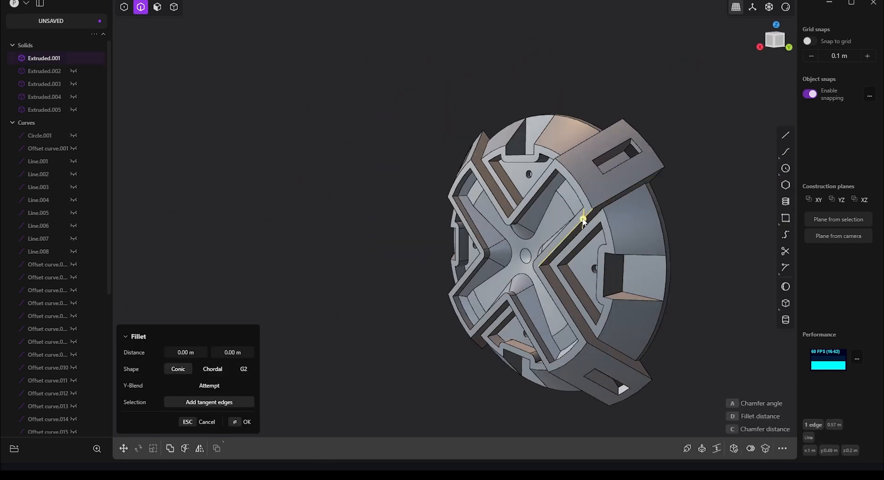
shift+click(606, 201)
key(Return)
mouse_move(656, 251)
middle_down()
mouse_move(708, 180)
mouse_move(665, 256)
middle_up()
click(697, 178)
shift+middle_drag(697, 177, 650, 181)
middle_drag(583, 158, 631, 170)
middle_drag(588, 245, 608, 240)
- Draw a vertical and a horizontal line, each about 2.5 m long, crossing at the wheel's centre in the right view
click(786, 135)
click(437, 64)
click(438, 415)
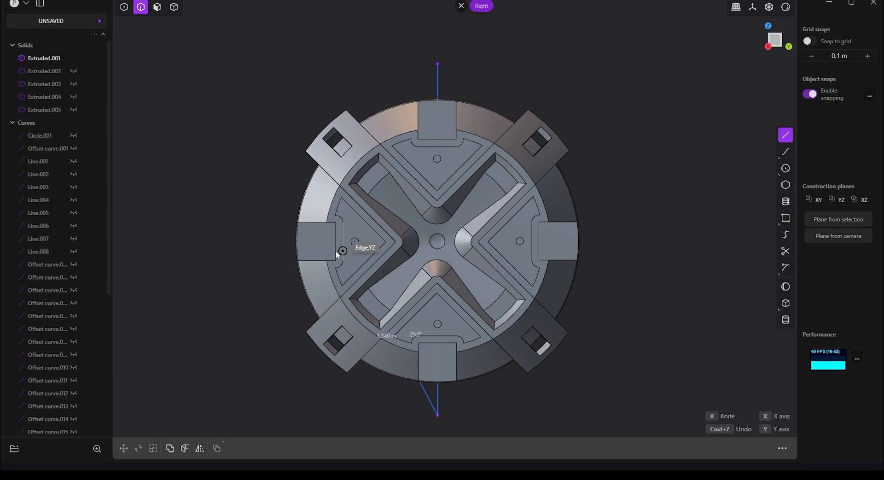
right_click(336, 253)
click(785, 135)
click(274, 240)
click(618, 241)
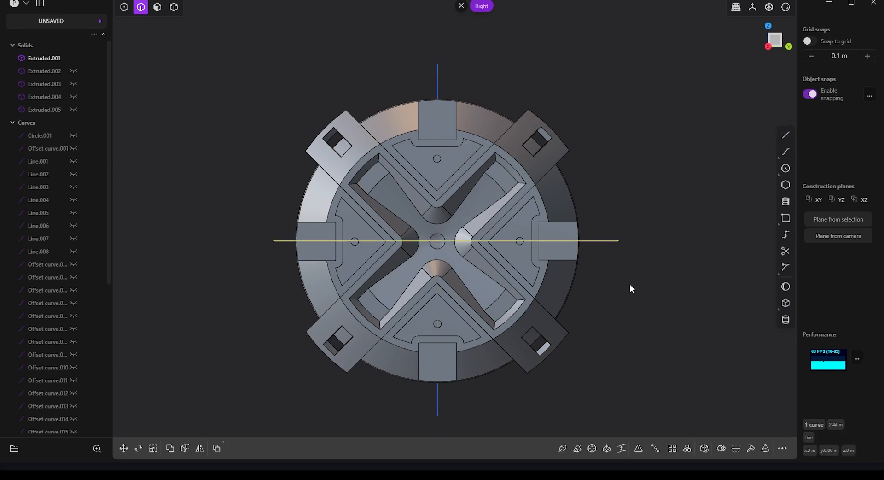
- Cut the wheel body into four quarters with the two crossing lines
click(438, 67)
shift+click(612, 242)
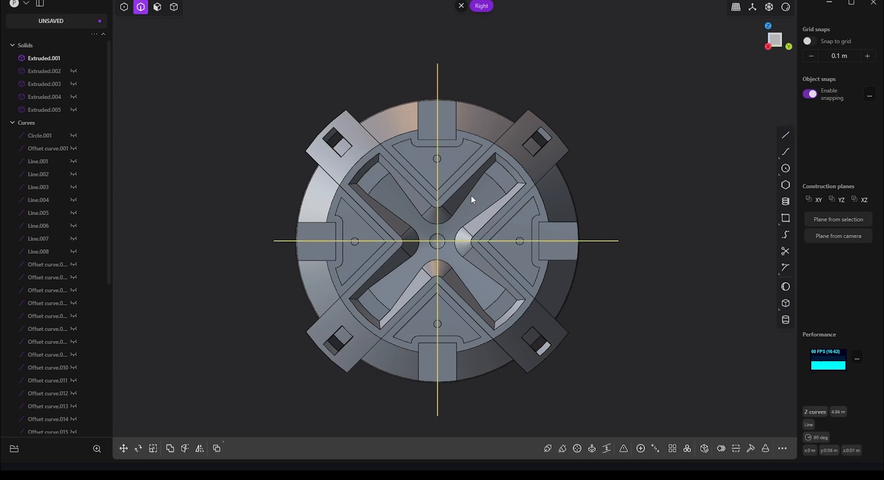
key(c)
click(438, 128)
right_click(441, 320)
shift+middle_drag(444, 228, 459, 233)
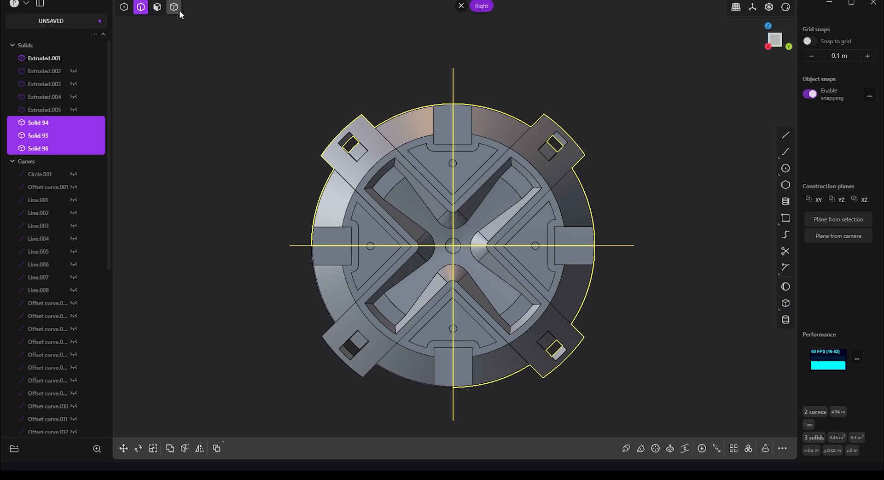
- Switch to solid selection and delete three of the wheel's quarters, keeping only the upper-right one
click(252, 75)
click(173, 7)
click(407, 125)
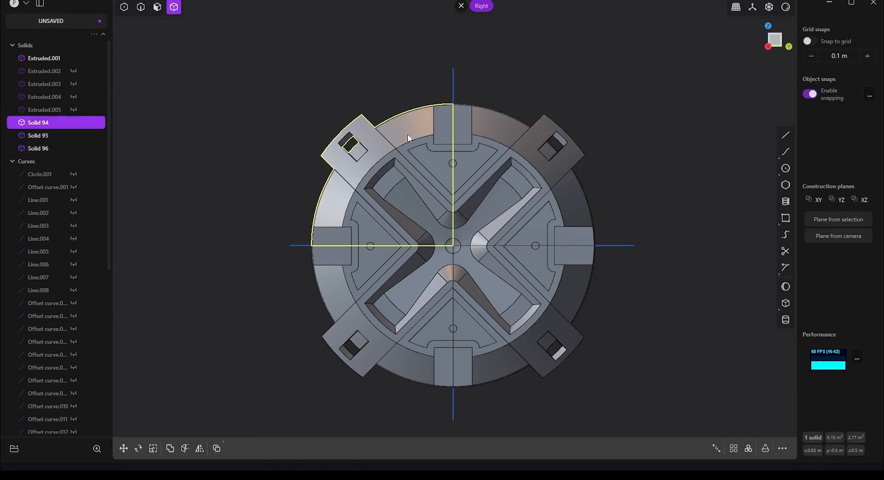
key(Delete)
click(392, 318)
key(Delete)
click(525, 318)
key(Delete)
- Hide the two cutting lines, leaving only the remaining quarter of the wheel displayed
scroll(554, 181, up, 2)
scroll(77, 226, down, 6)
click(77, 414)
click(76, 426)
shift+middle_drag(466, 162, 395, 196)
scroll(395, 195, up, 3)
click(456, 200)
middle_drag(457, 201, 553, 220)
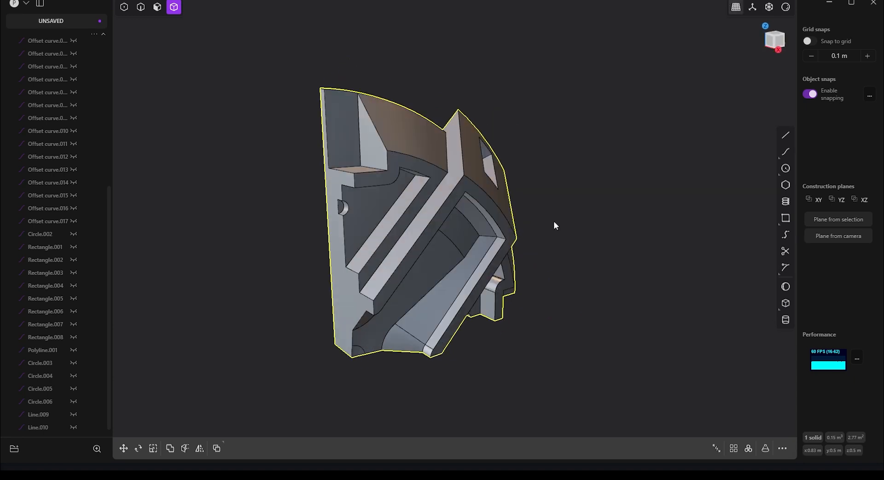
scroll(415, 134, up, 1)
- Switch to edge selection, select all edges of the quarter and deselect those along its vertical cut face
click(141, 7)
click(390, 164)
click(388, 177)
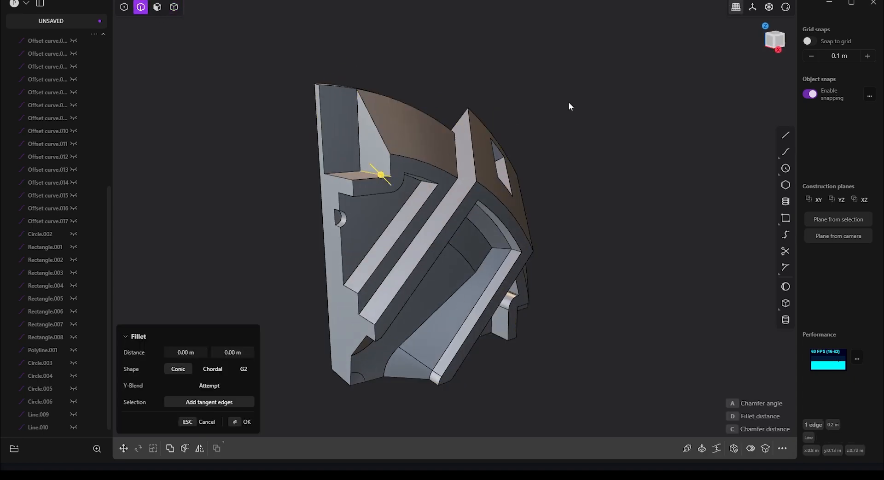
drag(640, 42, 301, 398)
middle_drag(427, 250, 353, 265)
ctrl+drag(394, 396, 299, 52)
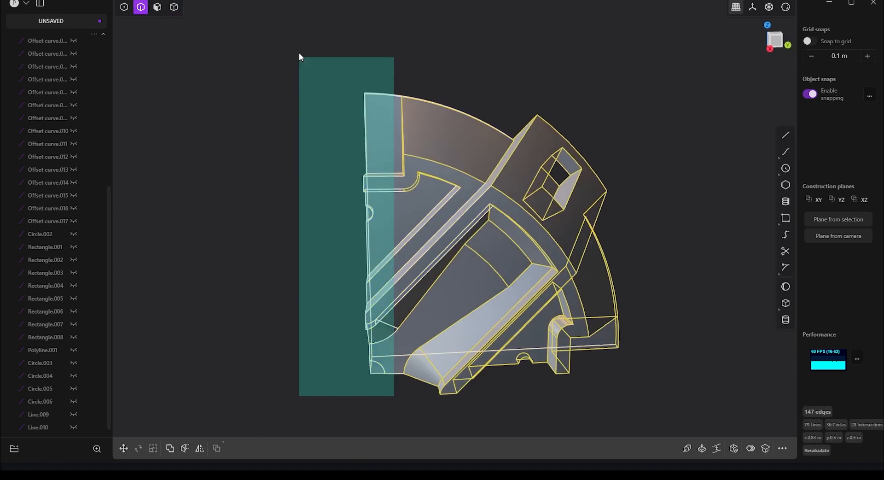
middle_drag(640, 99, 659, 75)
- Reselect the quarter's edges from the right view, leaving out the edges on its two cut faces
drag(684, 62, 393, 325)
middle_drag(596, 306, 560, 322)
scroll(559, 322, up, 3)
scroll(547, 311, down, 3)
click(783, 43)
drag(691, 27, 399, 320)
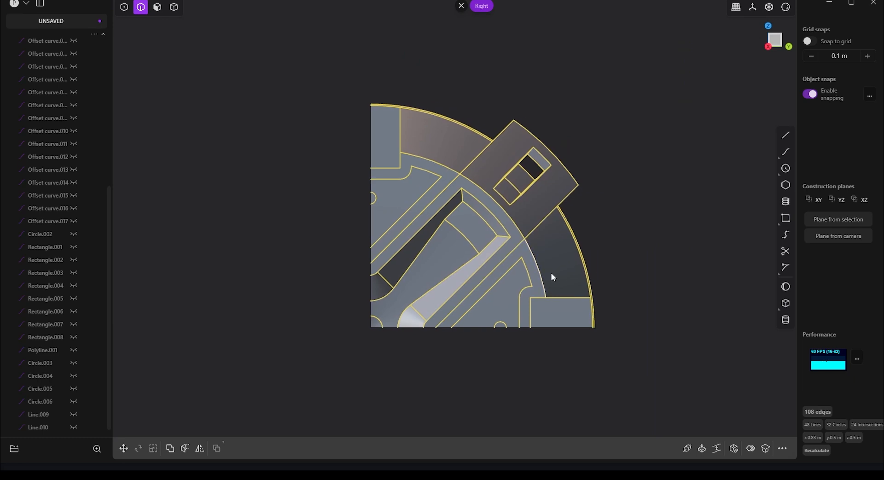
- Try to fillet the selected edges of the quarter with a small radius, then clear the edge selection
key(f)
drag(521, 314, 513, 314)
middle_drag(513, 314, 515, 353)
drag(506, 355, 508, 355)
shift+middle_drag(515, 302, 501, 274)
click(202, 422)
click(663, 186)
middle_drag(662, 190, 640, 221)
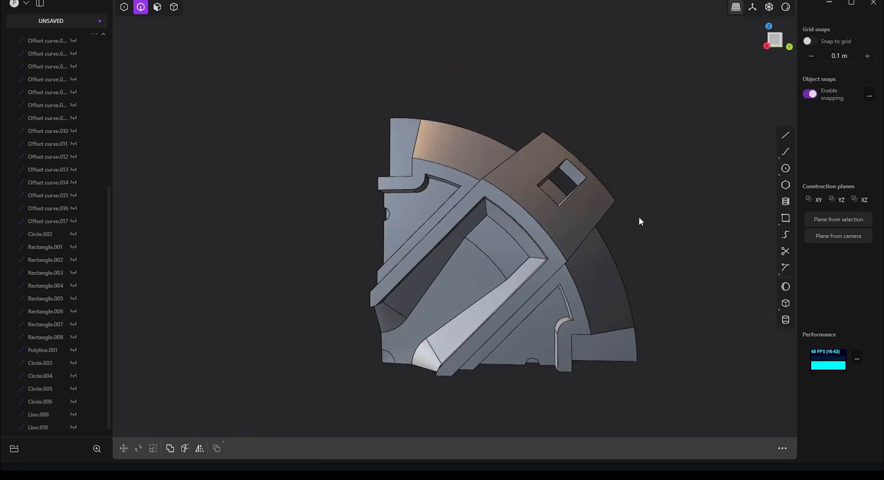
- Select the quarter's edges from the right view without its cut-face outlines and fillet them about 0.0055 m
click(784, 26)
drag(617, 53, 305, 319)
key(f)
mouse_move(444, 325)
mouse_down()
mouse_move(432, 326)
mouse_move(441, 327)
mouse_up()
click(207, 422)
key(f)
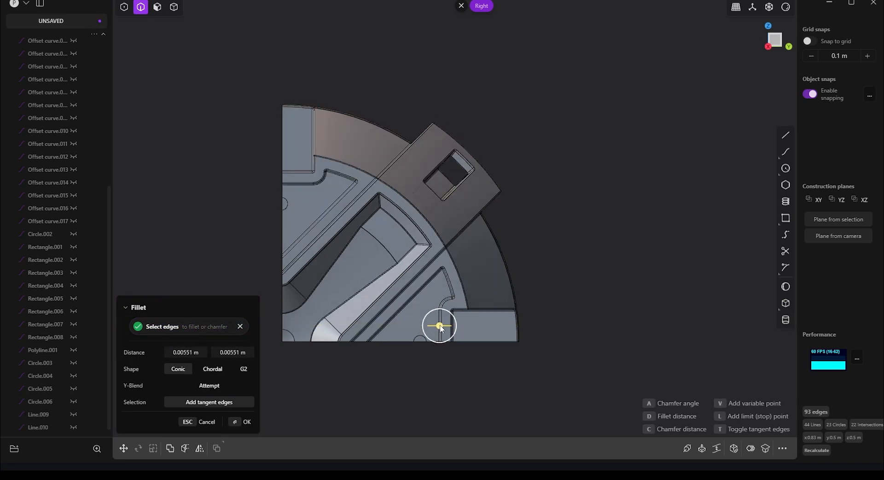
key(Return)
- Fillet the rims of the two half-round panel holes at the cut faces by about 0.005 m
middle_drag(461, 330, 402, 349)
scroll(416, 332, up, 5)
click(431, 311)
key(b)
shift+middle_drag(196, 301, 412, 359)
click(371, 61)
shift+middle_drag(371, 61, 379, 143)
drag(376, 144, 377, 144)
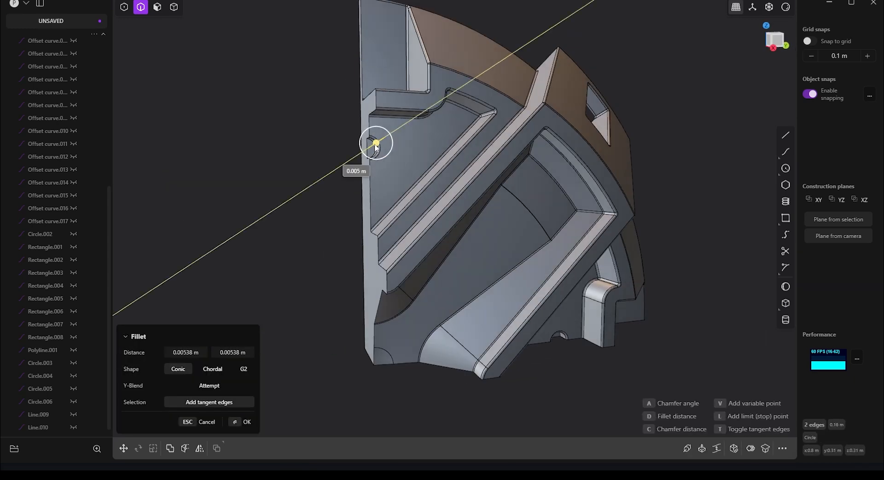
right_click(375, 144)
- Radially array the filleted quarter into 4 copies over 360 degrees around the wheel's centre
scroll(353, 235, down, 2)
middle_drag(353, 235, 538, 284)
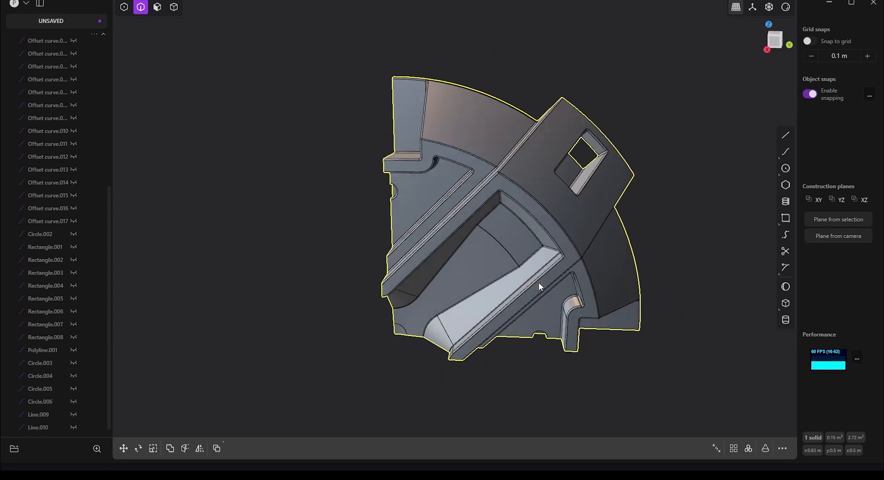
click(775, 46)
key(alt+r)
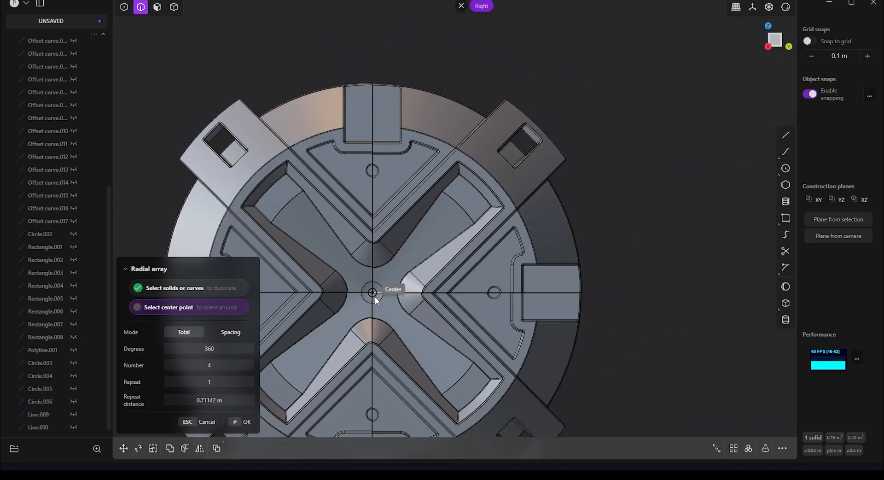
click(383, 293)
right_click(606, 303)
scroll(606, 301, down, 1)
shift+middle_drag(630, 269, 636, 189)
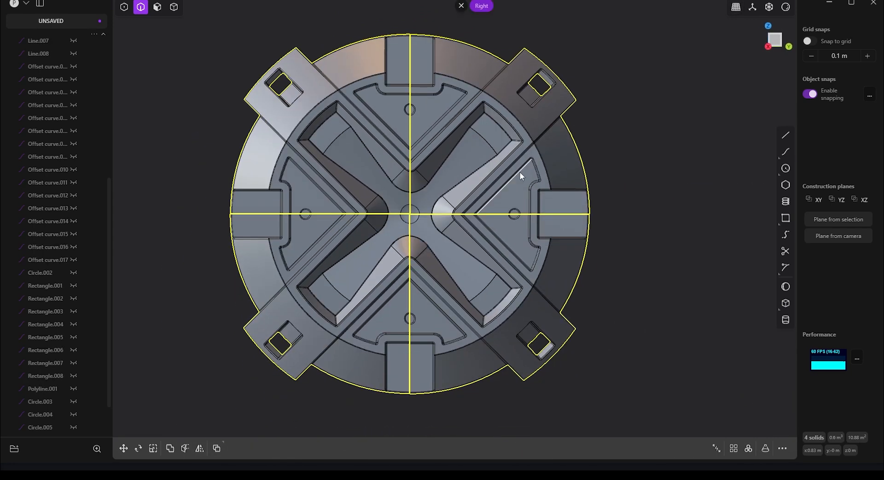
- Try to join the four arrayed quarters with a Boolean union
key(q)
click(233, 385)
click(176, 385)
click(339, 292)
click(474, 277)
click(341, 194)
key(Return)
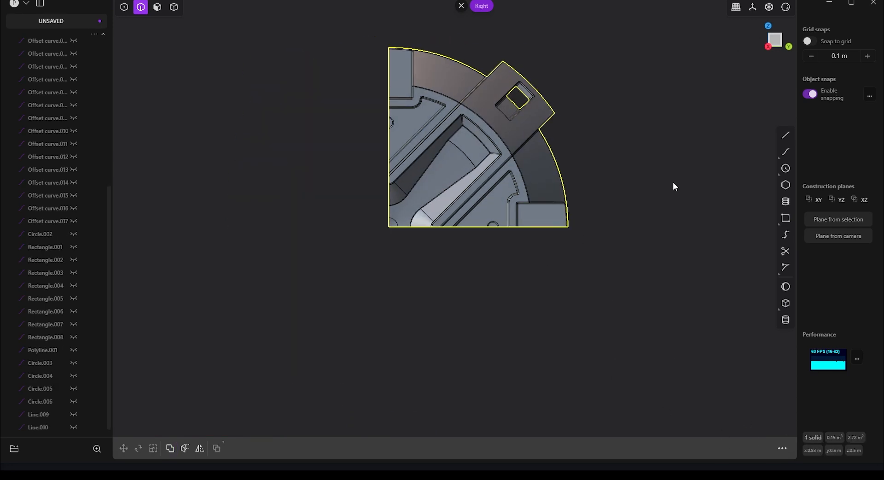
- Select the quarter body in solid selection and turn on the construction grid with grid snapping
key(4)
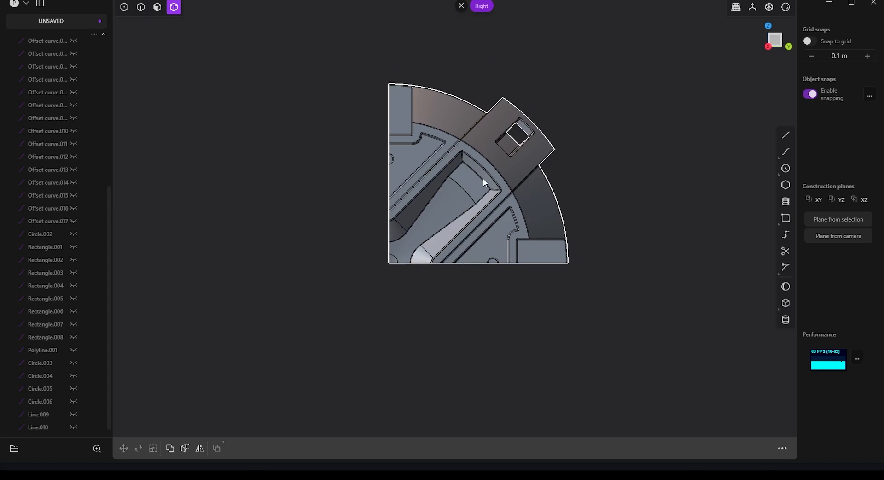
click(482, 180)
click(748, 448)
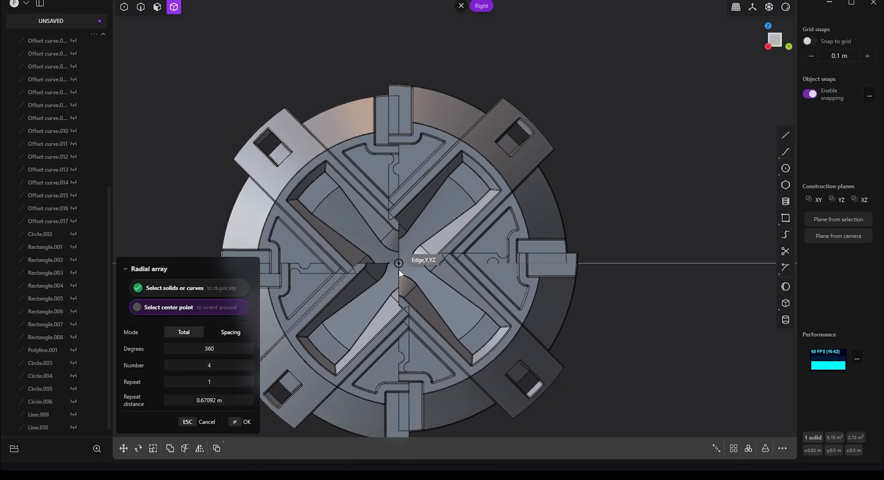
key(Escape)
click(752, 10)
scroll(359, 295, up, 4)
- Create a radial array of the quarter with 4 copies over 360 degrees, centred on the grid origin
click(749, 448)
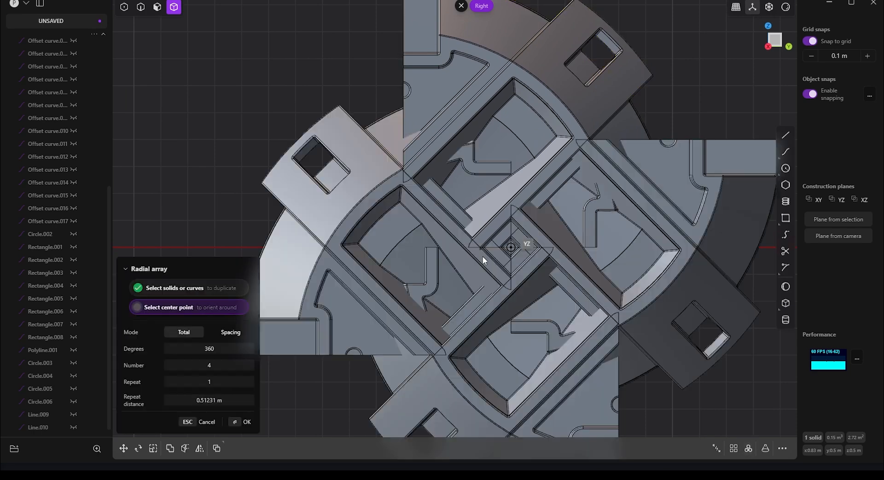
click(405, 248)
scroll(322, 154, down, 4)
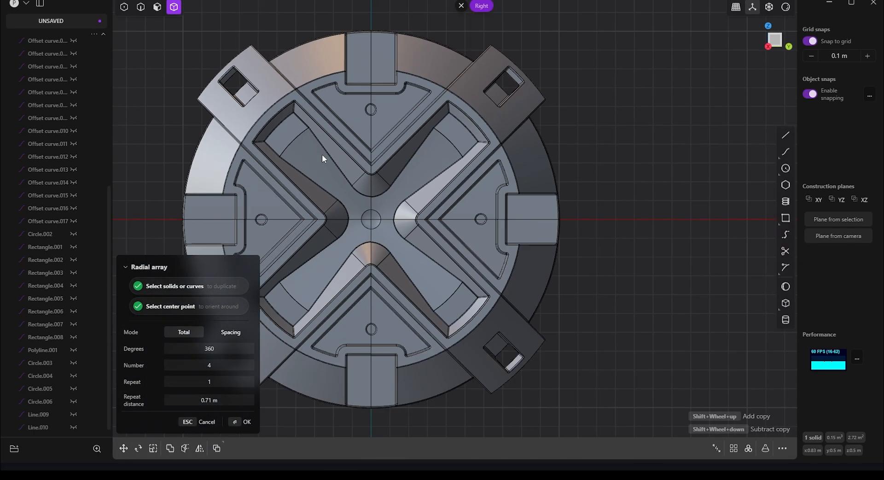
key(Return)
scroll(596, 280, up, 3)
scroll(428, 226, up, 2)
scroll(692, 203, down, 6)
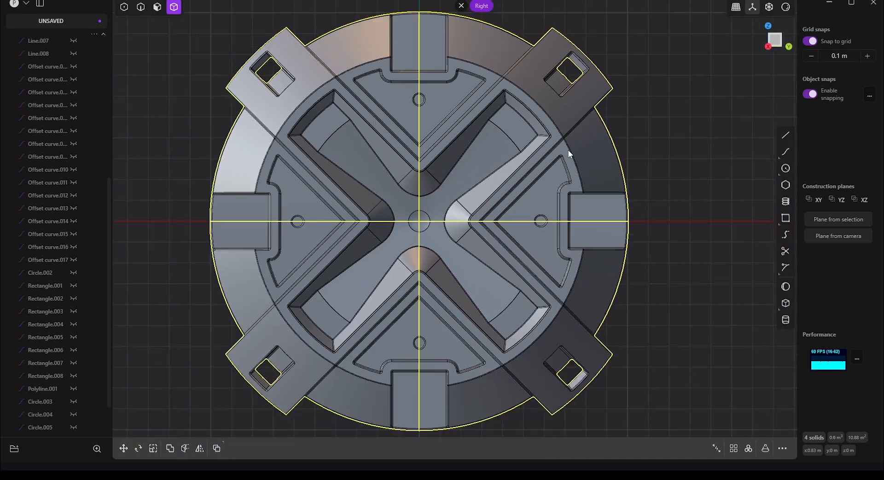
scroll(570, 154, down, 1)
shift+middle_drag(559, 55, 541, 60)
click(480, 152)
key(q)
click(364, 157)
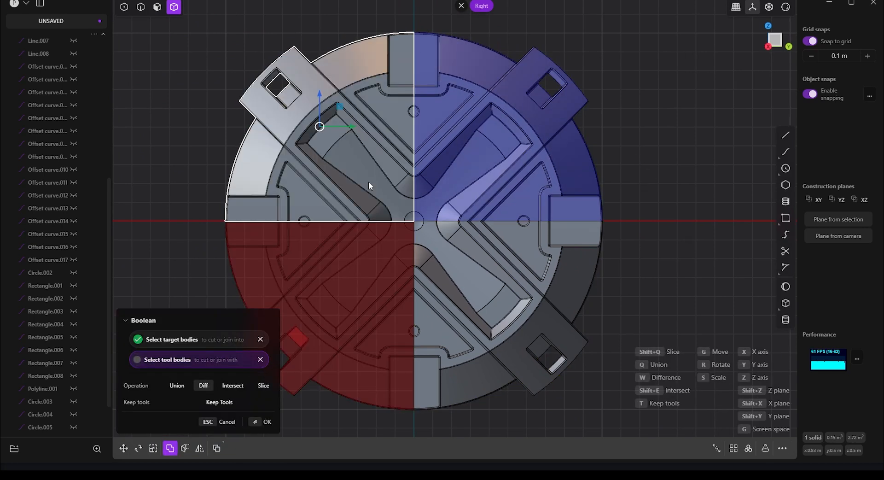
click(177, 386)
click(499, 239)
key(Escape)
- Join the four arrayed quarters into one wheel body with a Boolean union, using the upper-right quarter as the target
click(476, 143)
click(476, 137)
key(q)
click(177, 386)
click(366, 162)
click(366, 257)
click(482, 252)
key(Return)
middle_drag(446, 263, 426, 259)
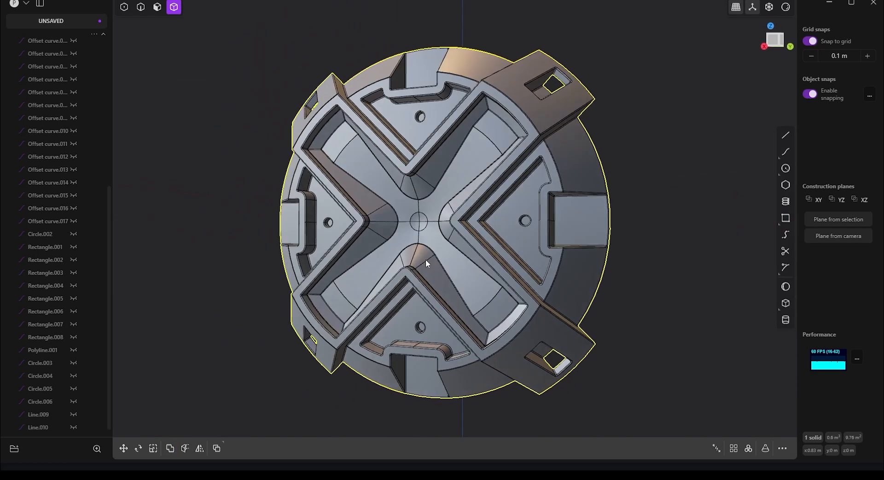
- Preview the joined wheel with red matcap shading, switch it to grey shading, and inspect the model from several angles
mouse_move(785, 8)
click(761, 46)
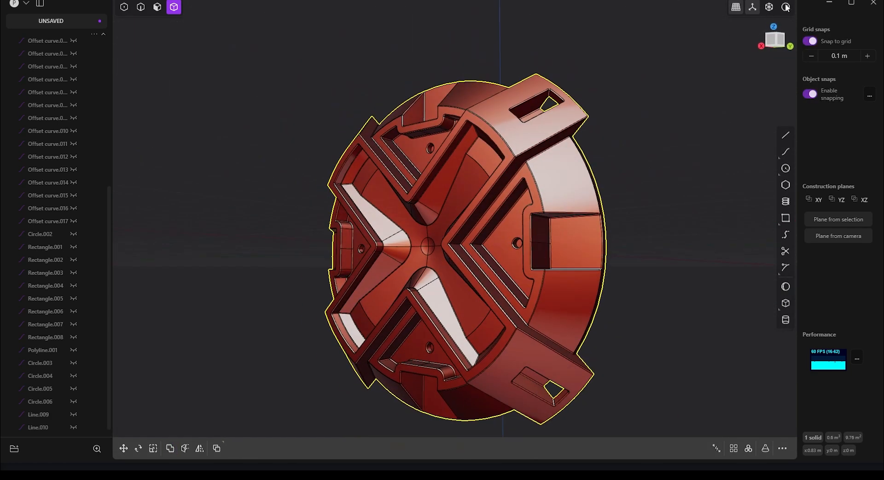
click(730, 47)
mouse_move(664, 215)
middle_down()
mouse_move(641, 197)
mouse_move(673, 223)
middle_up()
middle_drag(551, 226, 497, 221)
- Select the wheel's large flat back face in face selection and start an Offset face operation on it
click(585, 162)
middle_drag(585, 161, 508, 185)
key(Escape)
key(3)
click(501, 155)
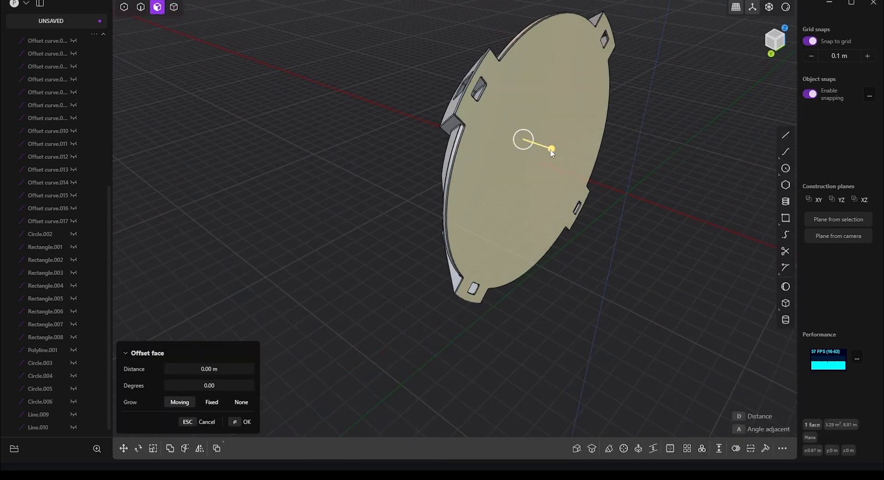